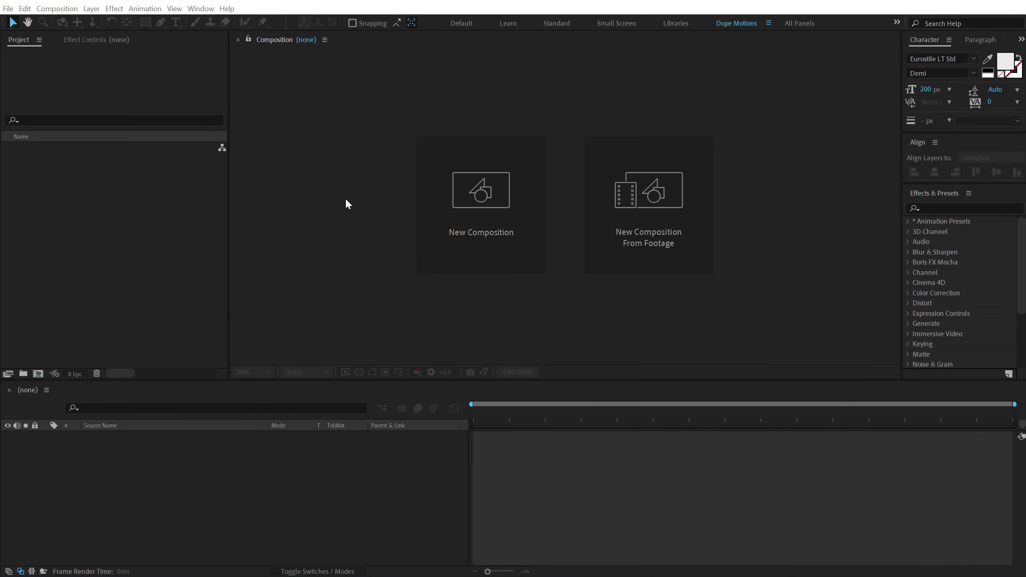
Step: Create a 1920×1080 composition named Render and view it at half resolution
{"action": "left_click", "coordinate": [498, 225]}
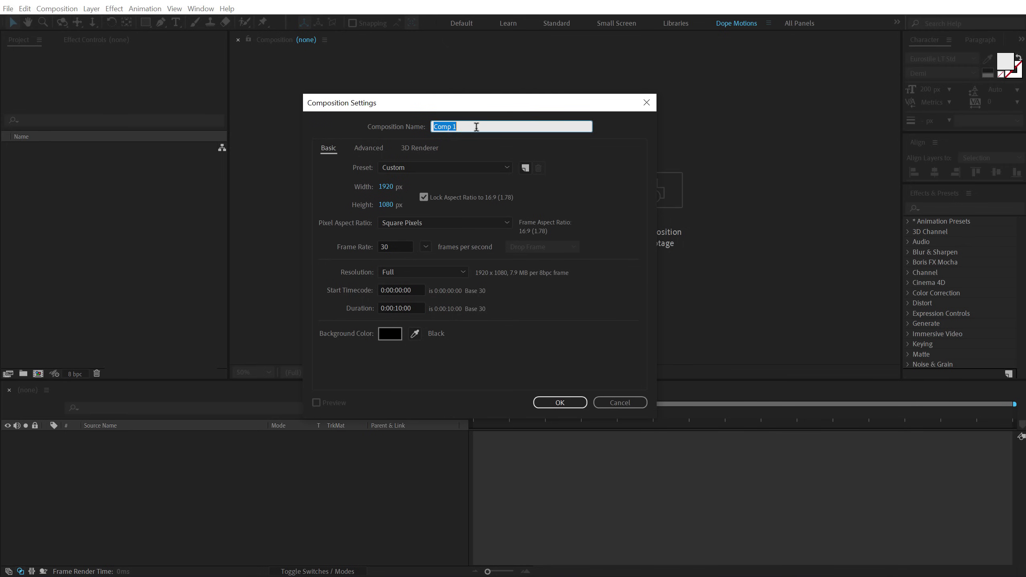
{"action": "type", "text": "Render"}
{"action": "left_click", "coordinate": [567, 403]}
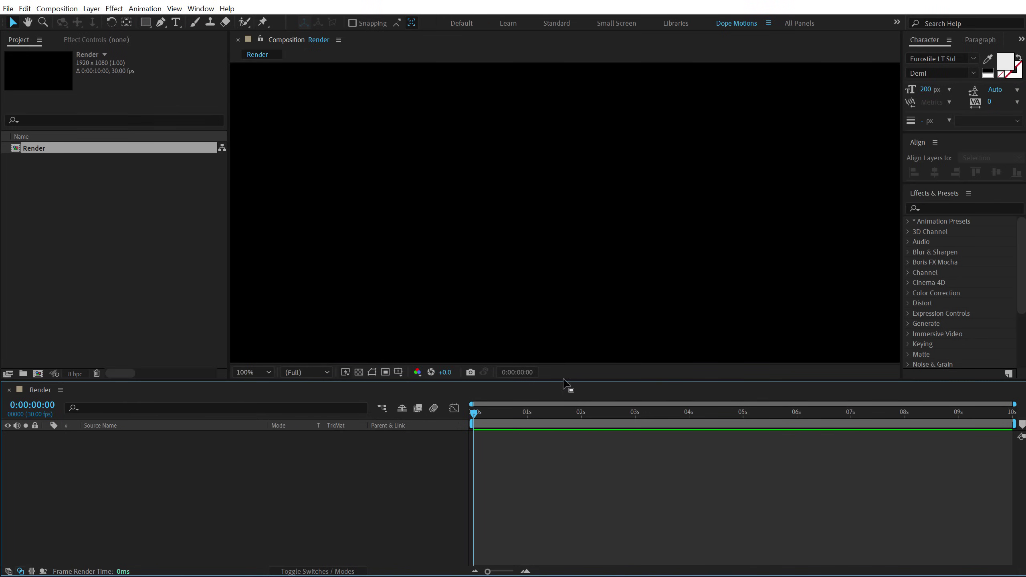
{"action": "left_click", "coordinate": [62, 296]}
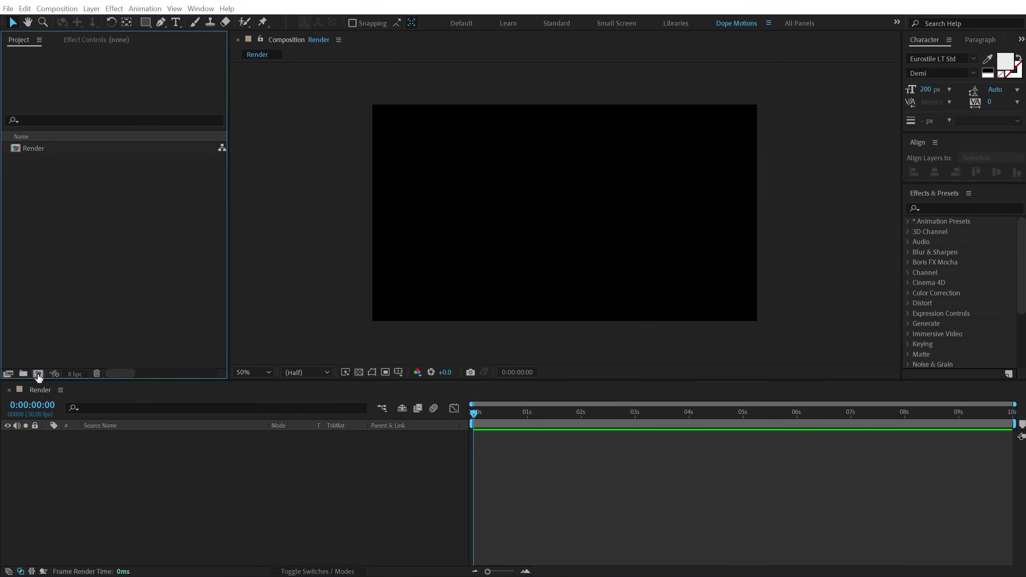
Step: Add two more 1920×1080 compositions named Text and Map
{"action": "left_click", "coordinate": [38, 374]}
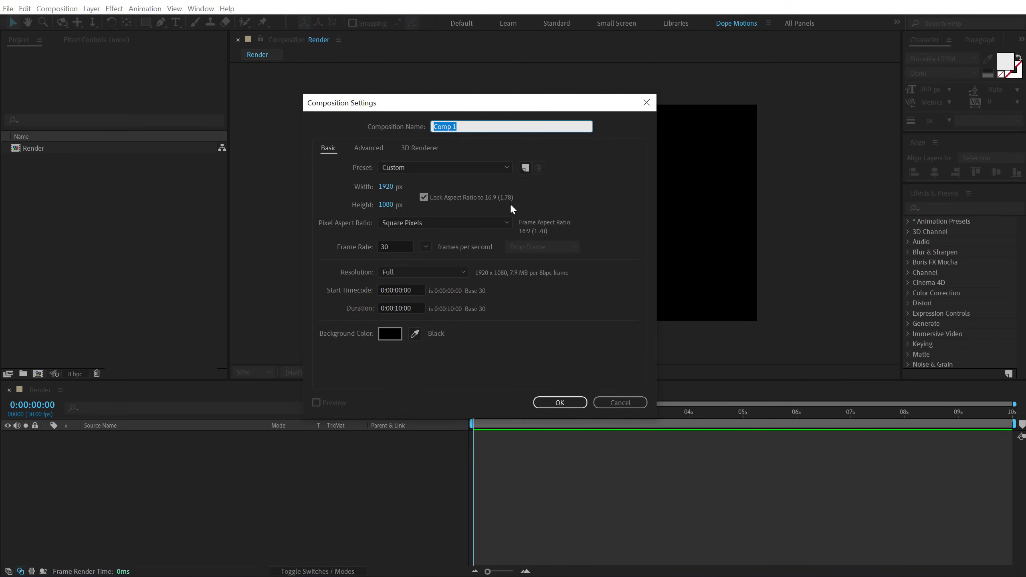
{"action": "type", "text": "Text"}
{"action": "left_click", "coordinate": [558, 403]}
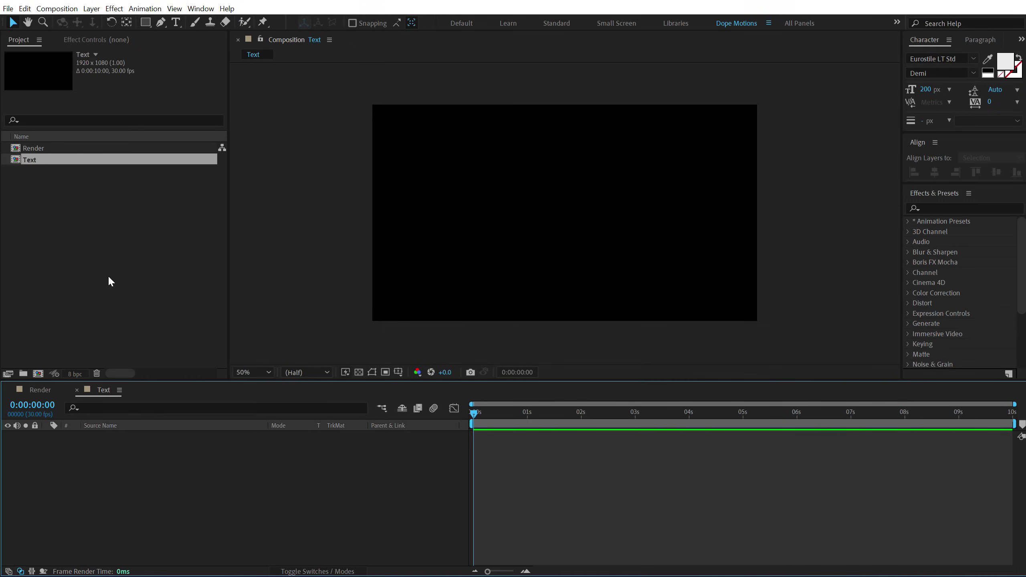
{"action": "left_click", "coordinate": [38, 374]}
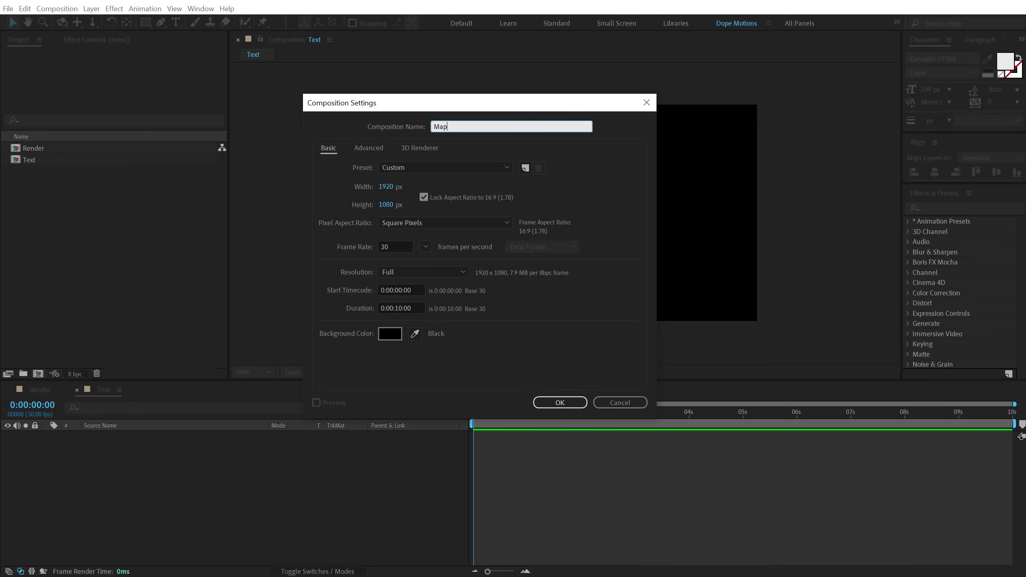
{"action": "left_click", "coordinate": [541, 402]}
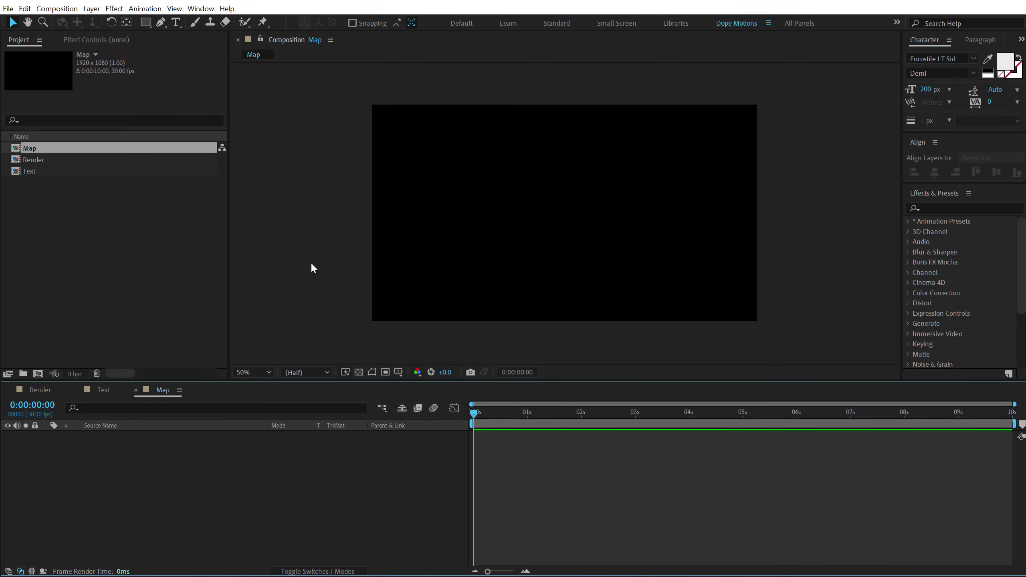
Step: In the Text composition, type MACHINE and centre it horizontally and vertically
{"action": "double_click", "coordinate": [40, 172]}
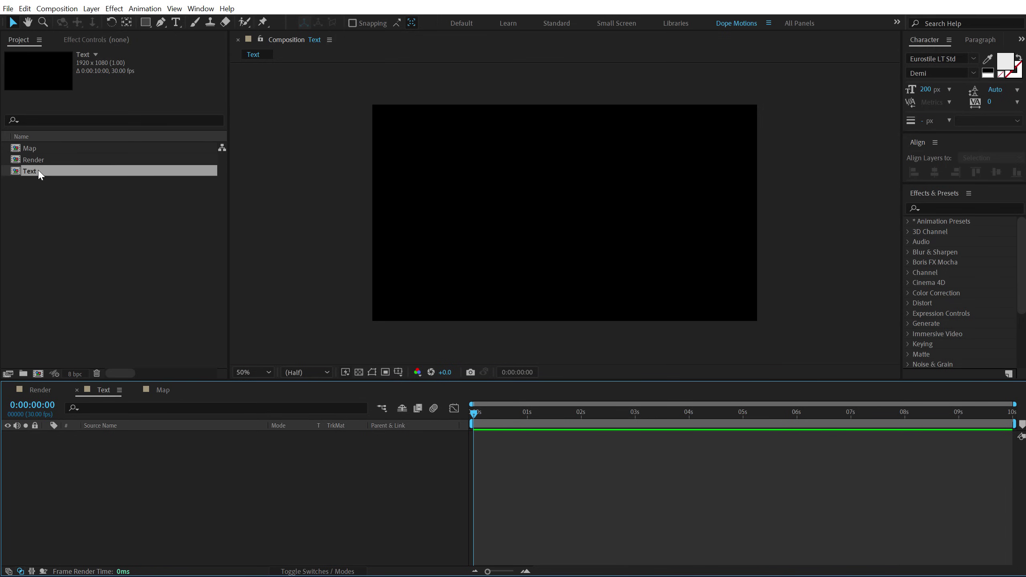
{"action": "left_click", "coordinate": [175, 22]}
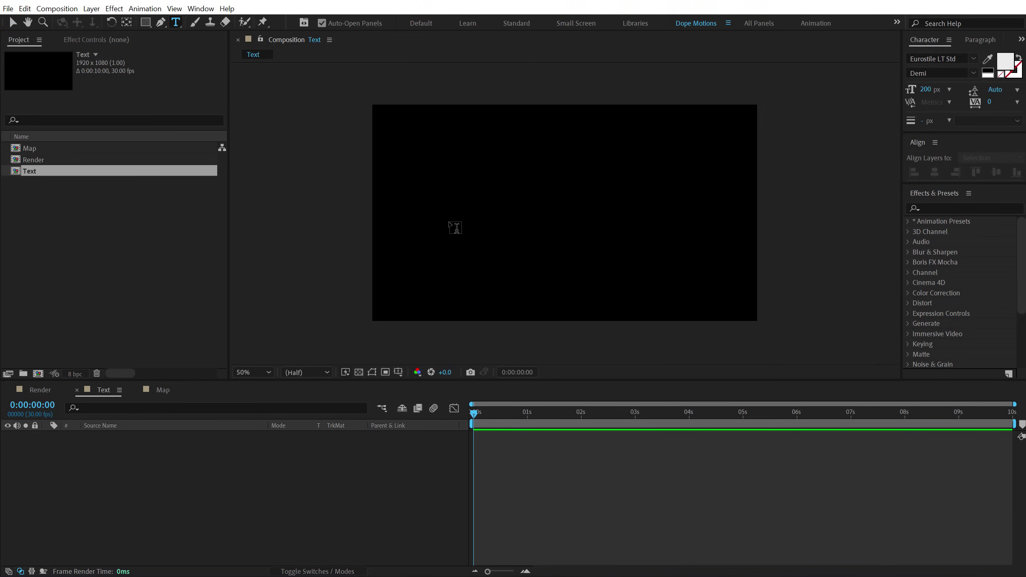
{"action": "left_click", "coordinate": [461, 222]}
{"action": "type", "text": "machine"}
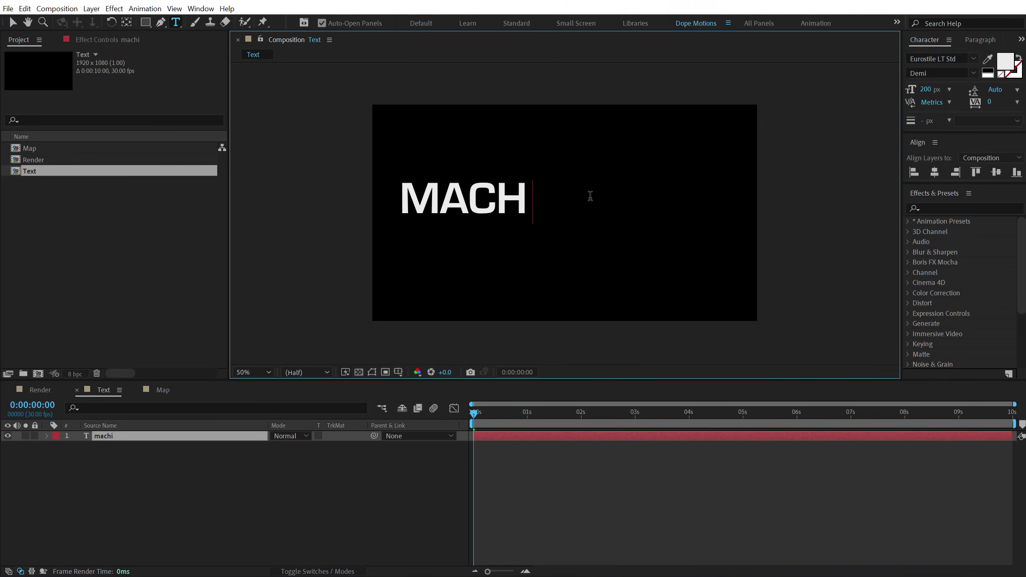
{"action": "left_click", "coordinate": [13, 23]}
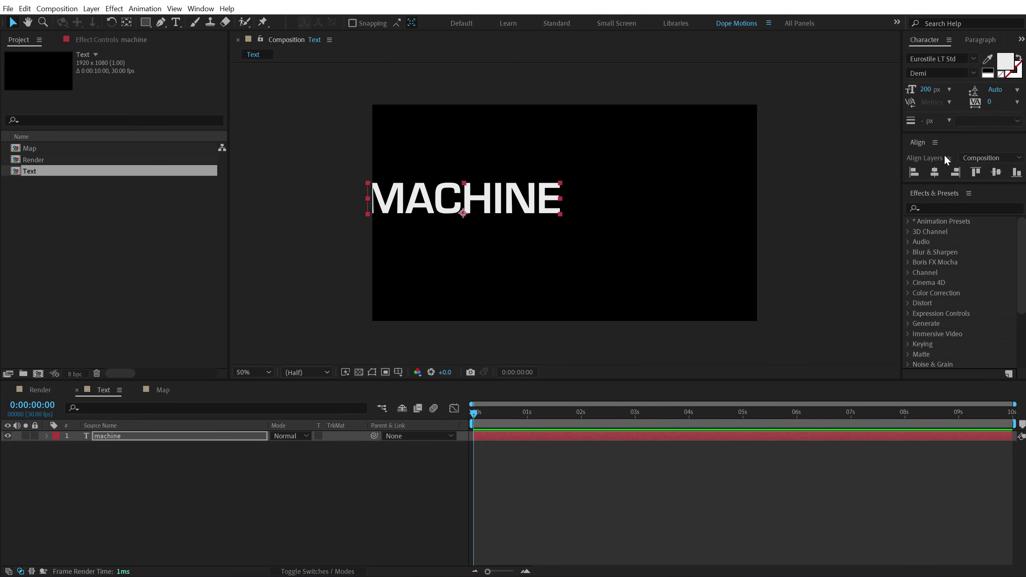
{"action": "left_click", "coordinate": [934, 172]}
{"action": "left_click", "coordinate": [994, 174]}
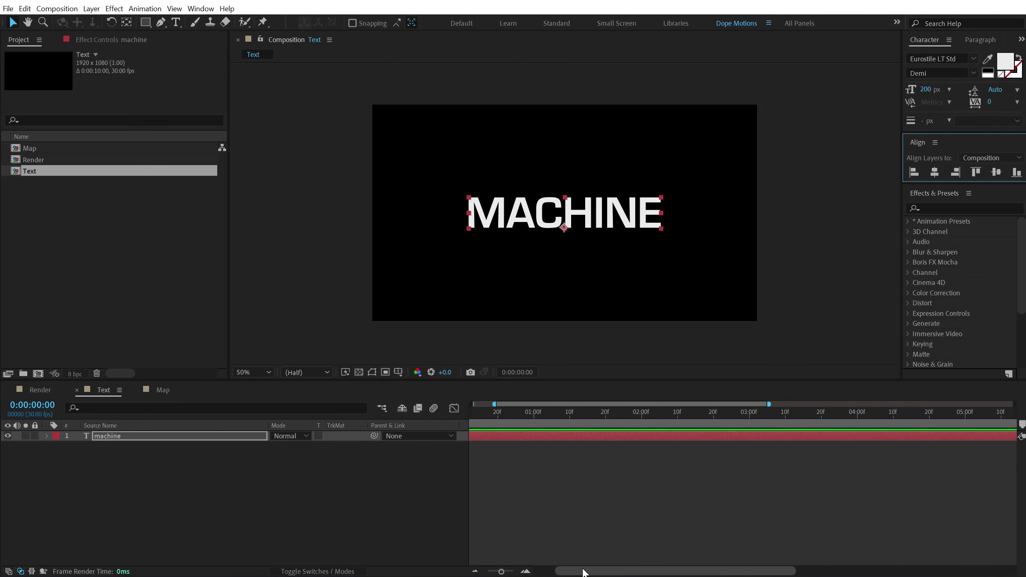
Step: Keyframe Position so MACHINE drops from above the frame, holds until 1:20, then exits below
{"action": "left_click_drag", "start_coordinate": [488, 571], "coordinate": [501, 571]}
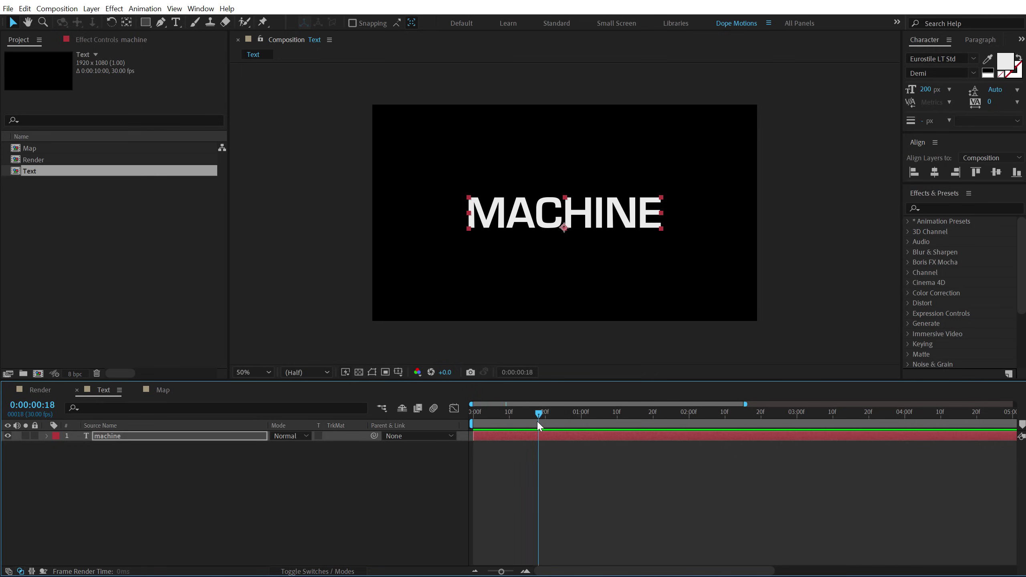
{"action": "left_click", "coordinate": [109, 436]}
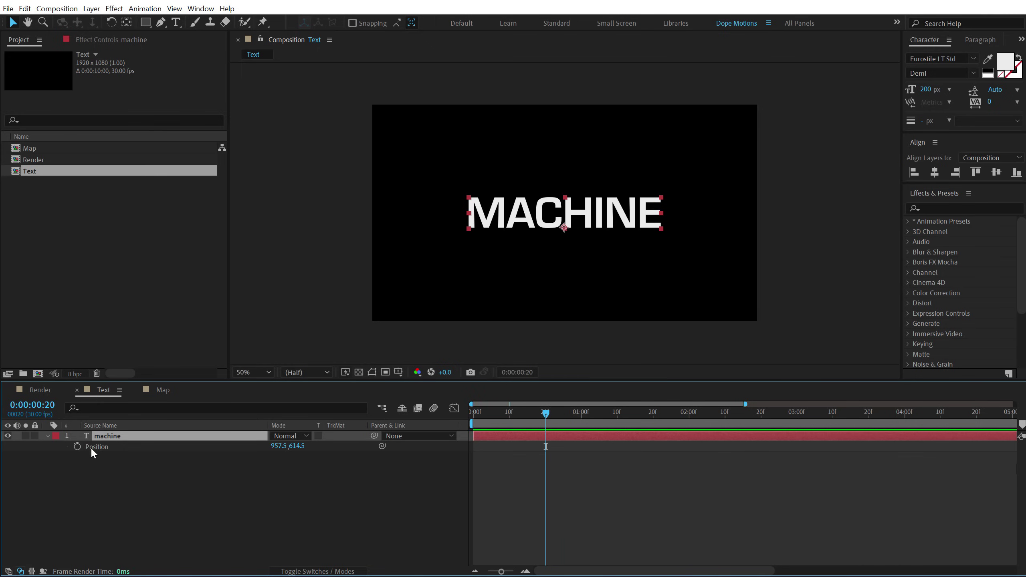
{"action": "left_click", "coordinate": [78, 446]}
{"action": "left_click_drag", "start_coordinate": [518, 413], "coordinate": [474, 413]}
{"action": "left_click_drag", "start_coordinate": [580, 231], "coordinate": [580, 99]}
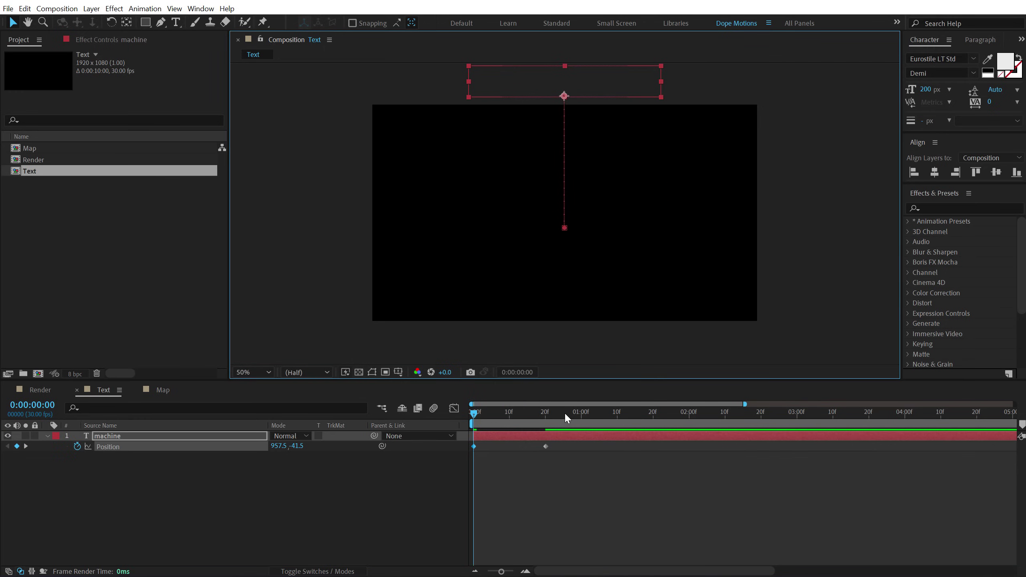
{"action": "left_click_drag", "start_coordinate": [565, 412], "coordinate": [647, 421]}
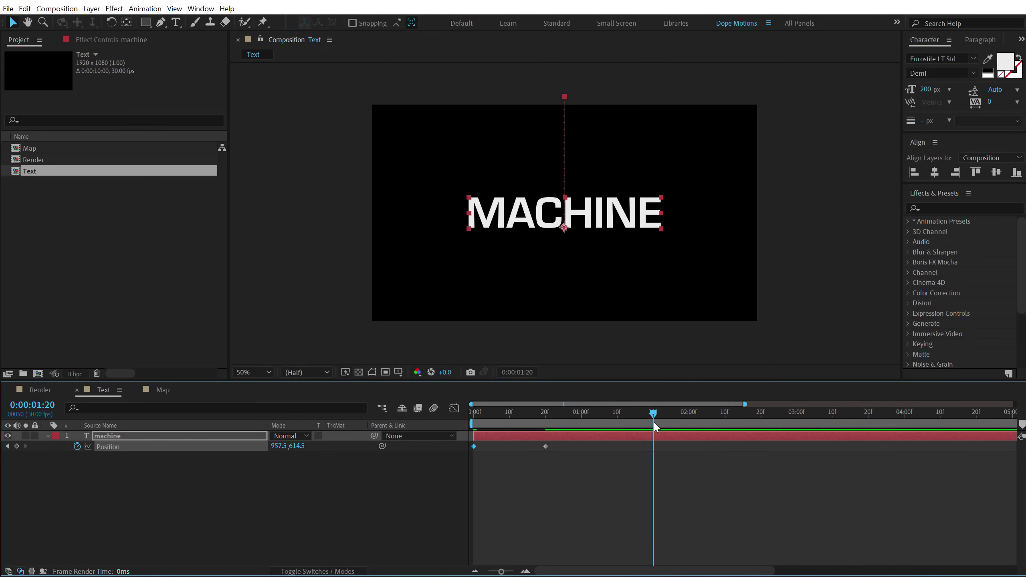
{"action": "left_click", "coordinate": [16, 446]}
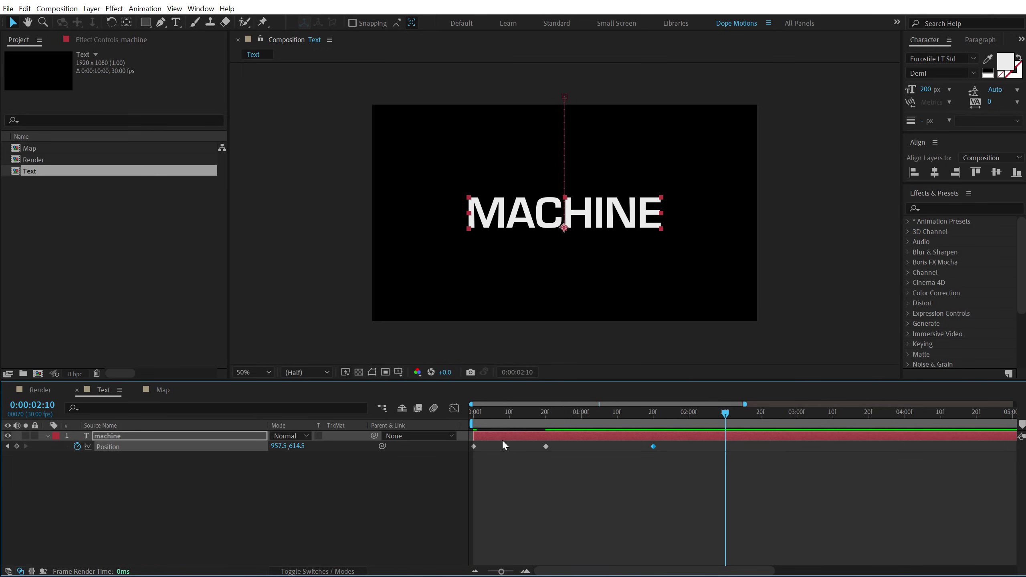
{"action": "left_click_drag", "start_coordinate": [585, 223], "coordinate": [589, 348]}
Step: Preview the drop-in, then apply Easy Ease to all four Position keyframes
{"action": "left_click", "coordinate": [475, 412]}
{"action": "key", "text": "space"}
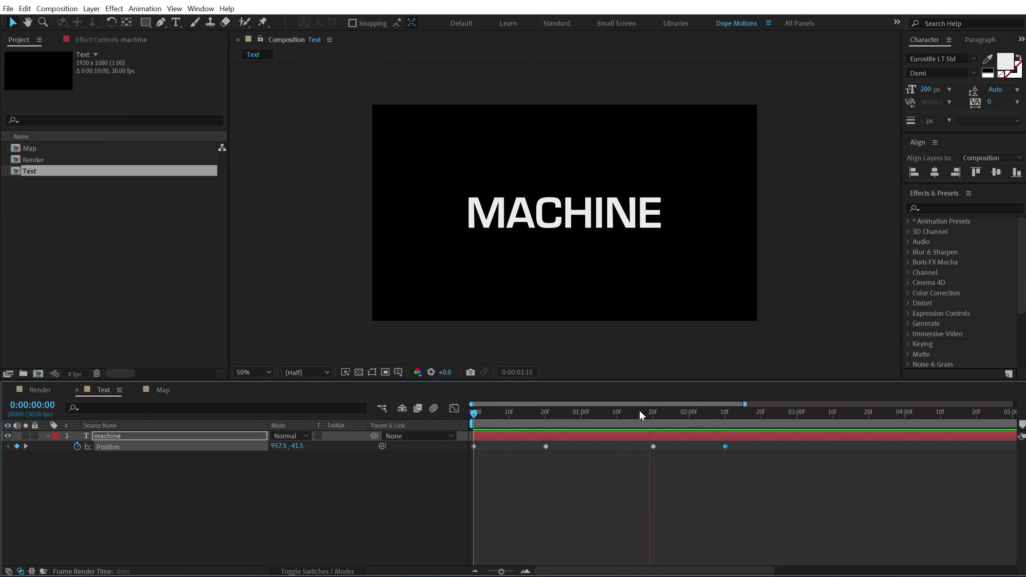
{"action": "key", "text": "space"}
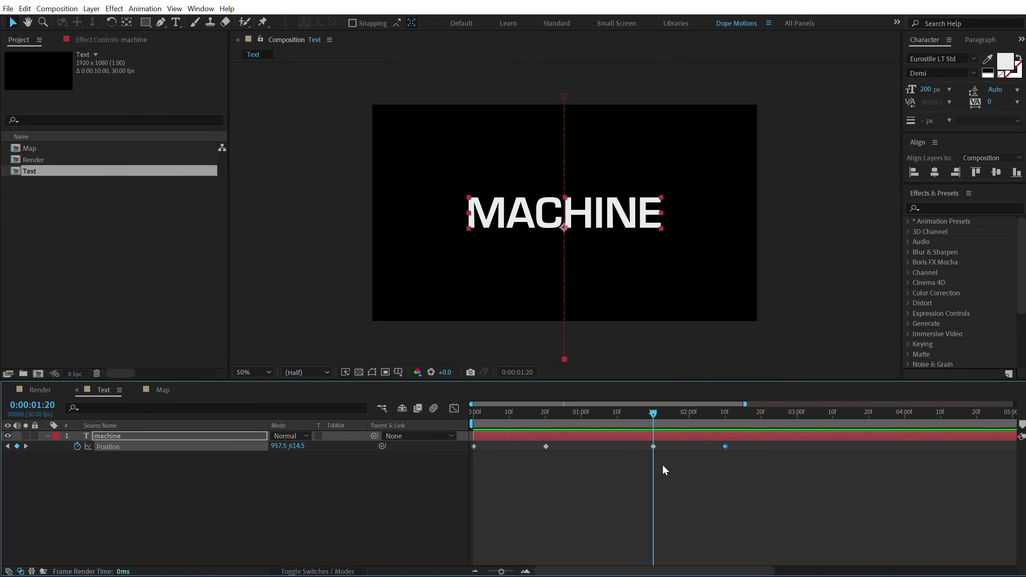
{"action": "left_click_drag", "start_coordinate": [803, 491], "coordinate": [472, 441]}
{"action": "right_click", "coordinate": [473, 446]}
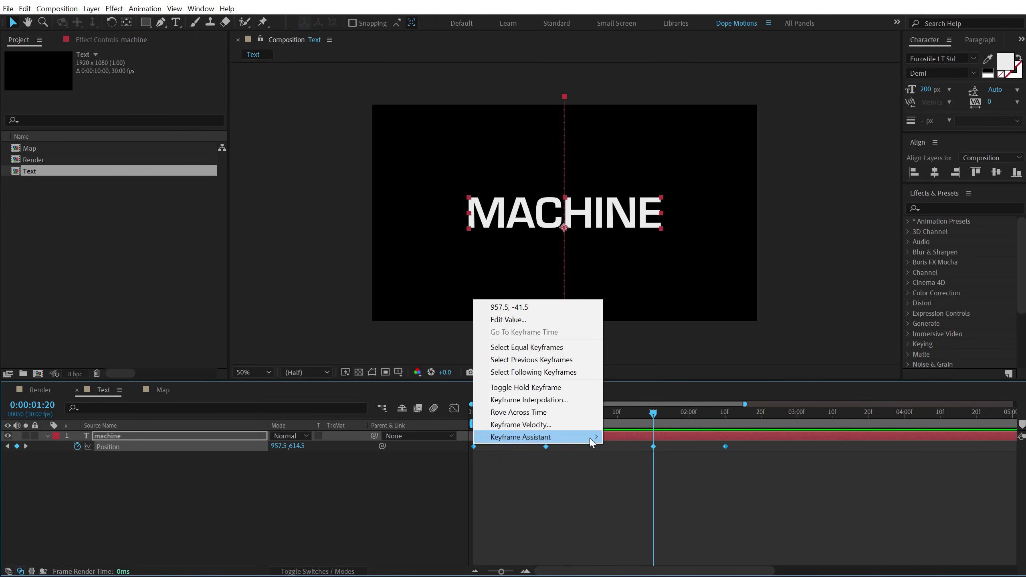
{"action": "mouse_move", "coordinate": [589, 437]}
{"action": "left_click", "coordinate": [653, 474]}
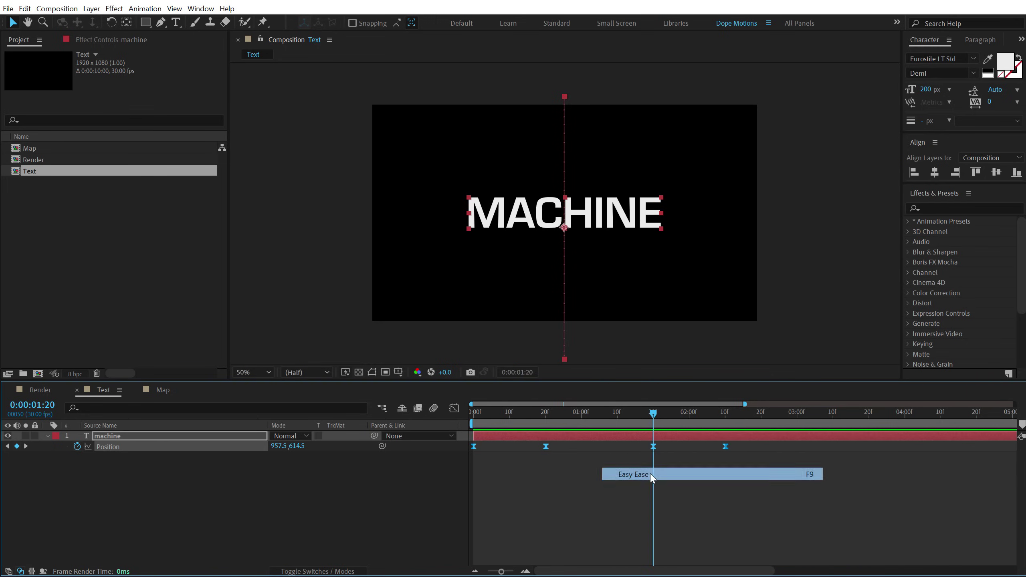
Step: In the speed graph, make the text decelerate sharply into the 20f keyframe, then preview
{"action": "left_click", "coordinate": [454, 408]}
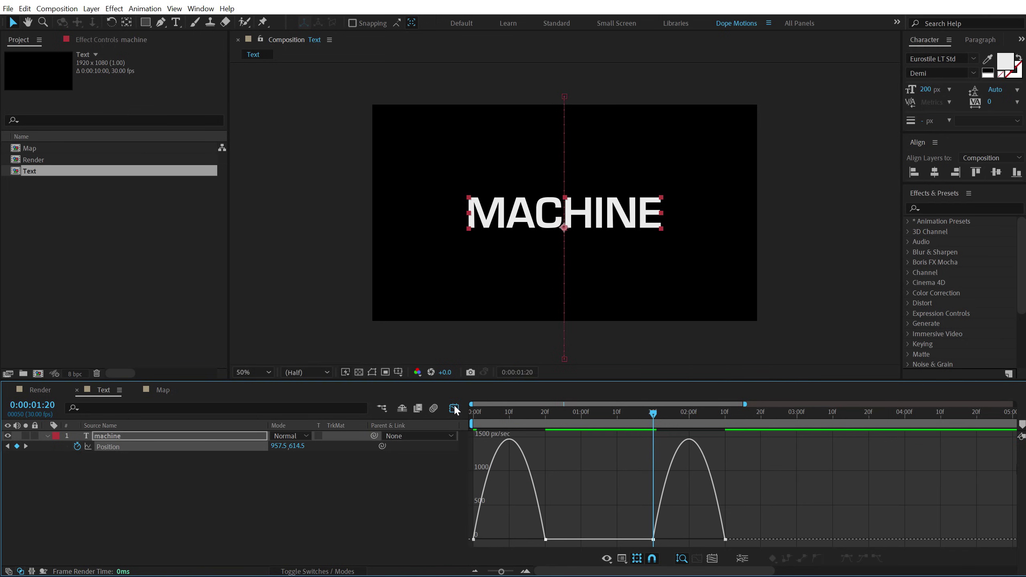
{"action": "right_click", "coordinate": [569, 469]}
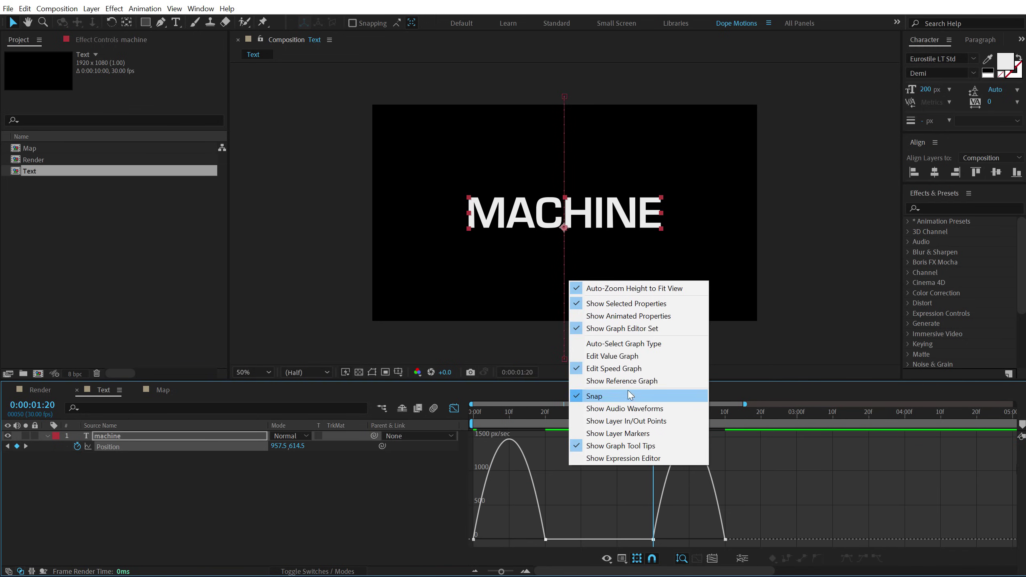
{"action": "left_click", "coordinate": [625, 372]}
{"action": "mouse_move", "coordinate": [553, 527]}
{"action": "left_mouse_down"}
{"action": "mouse_move", "coordinate": [529, 552]}
{"action": "mouse_move", "coordinate": [521, 541]}
{"action": "mouse_move", "coordinate": [490, 542]}
{"action": "left_mouse_up"}
{"action": "mouse_move", "coordinate": [651, 518]}
{"action": "left_mouse_down"}
{"action": "mouse_move", "coordinate": [667, 551]}
{"action": "mouse_move", "coordinate": [688, 540]}
{"action": "left_mouse_up"}
{"action": "key", "text": "space"}
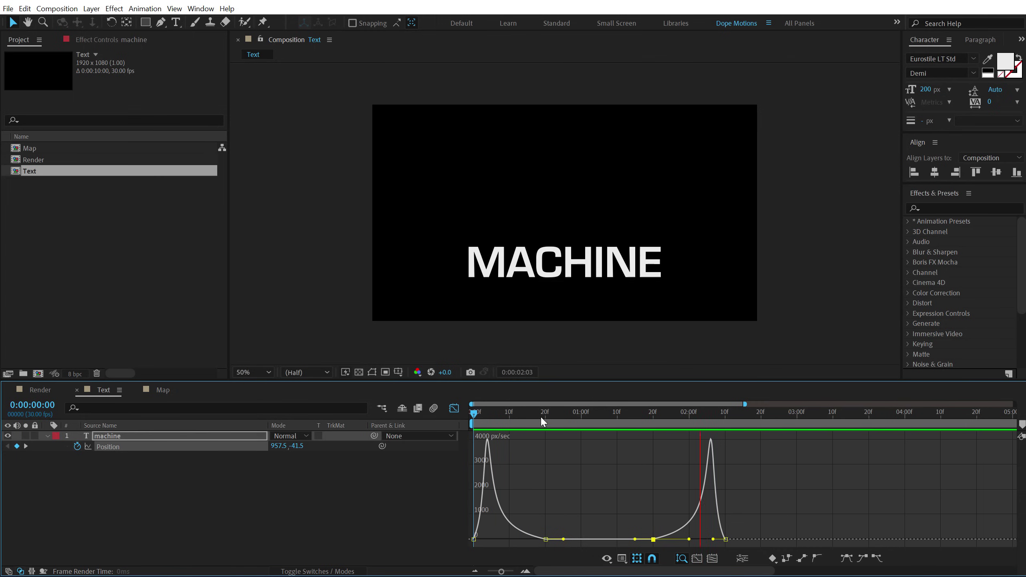
{"action": "key", "text": "space"}
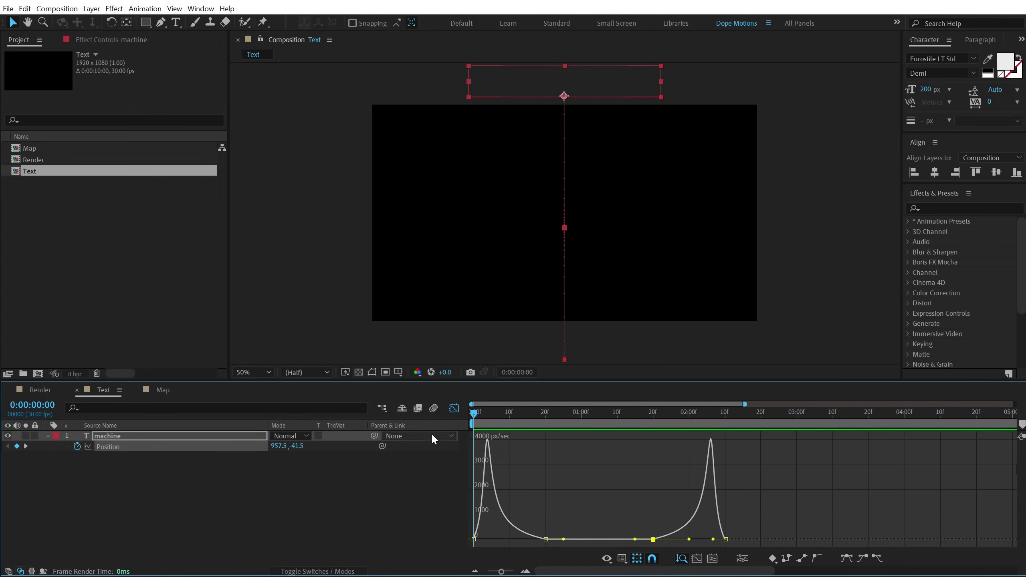
Step: Enable motion blur on the machine layer and preview the drop-in
{"action": "left_click", "coordinate": [434, 408]}
{"action": "left_click", "coordinate": [315, 495]}
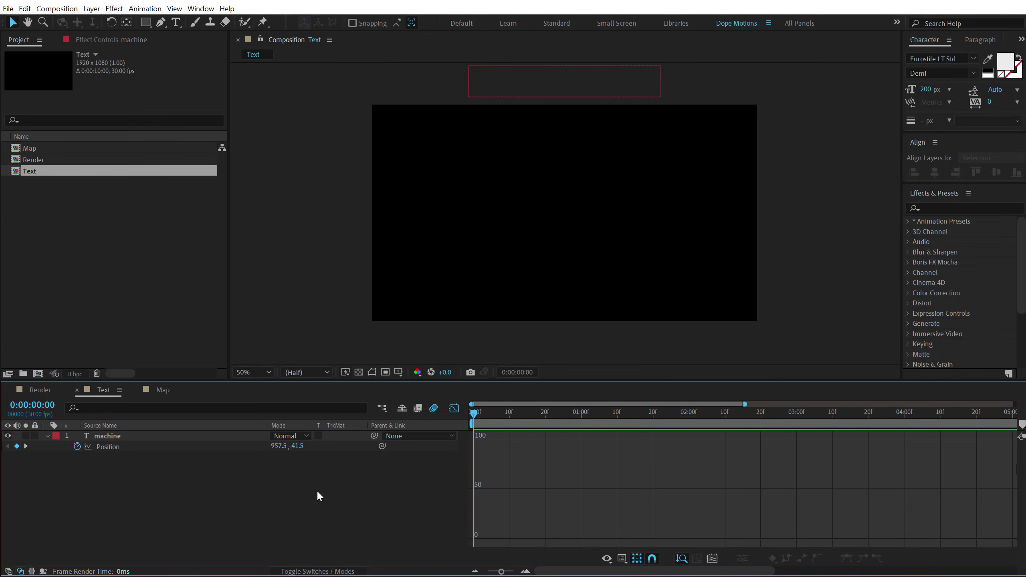
{"action": "key", "text": "F4"}
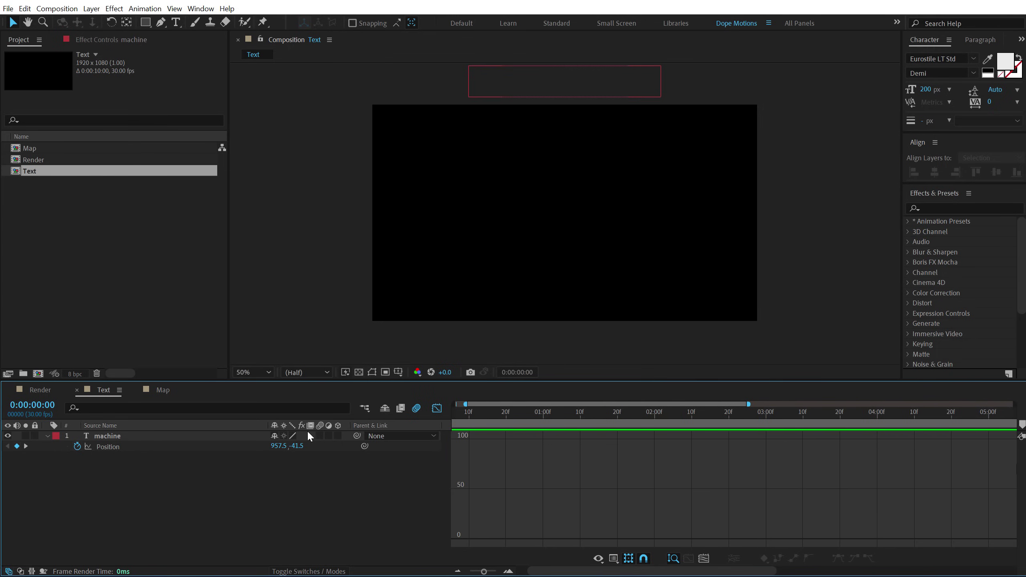
{"action": "left_click", "coordinate": [319, 435]}
{"action": "left_click_drag", "start_coordinate": [464, 403], "coordinate": [453, 403]}
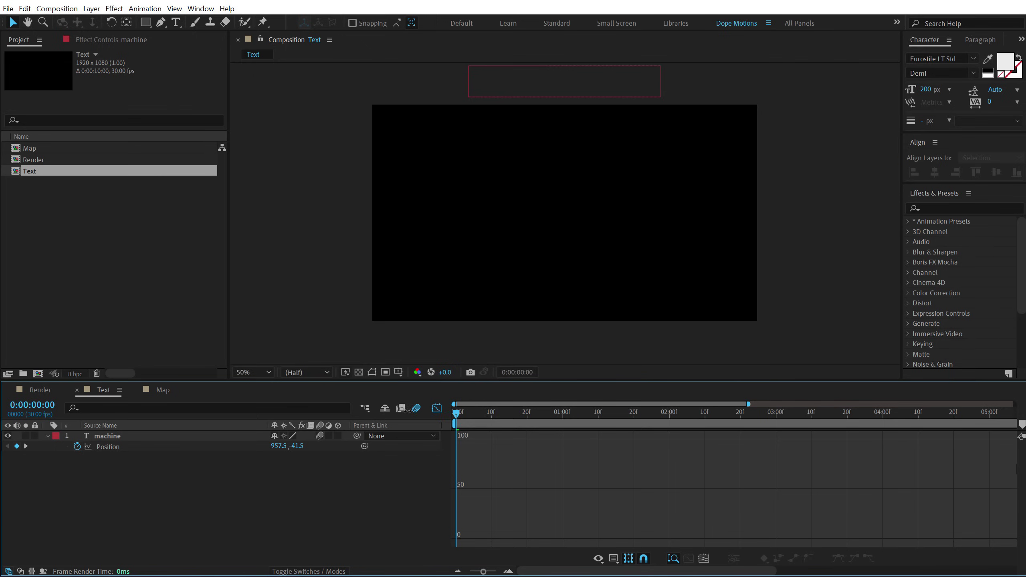
{"action": "left_click", "coordinate": [437, 407]}
{"action": "key", "text": "space"}
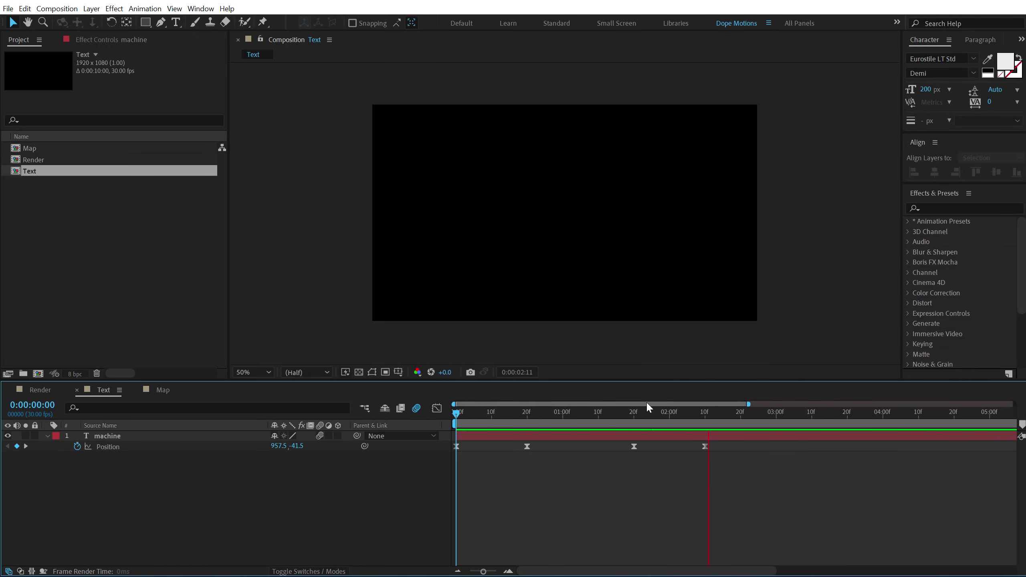
{"action": "key", "text": "space"}
{"action": "key", "text": "space"}
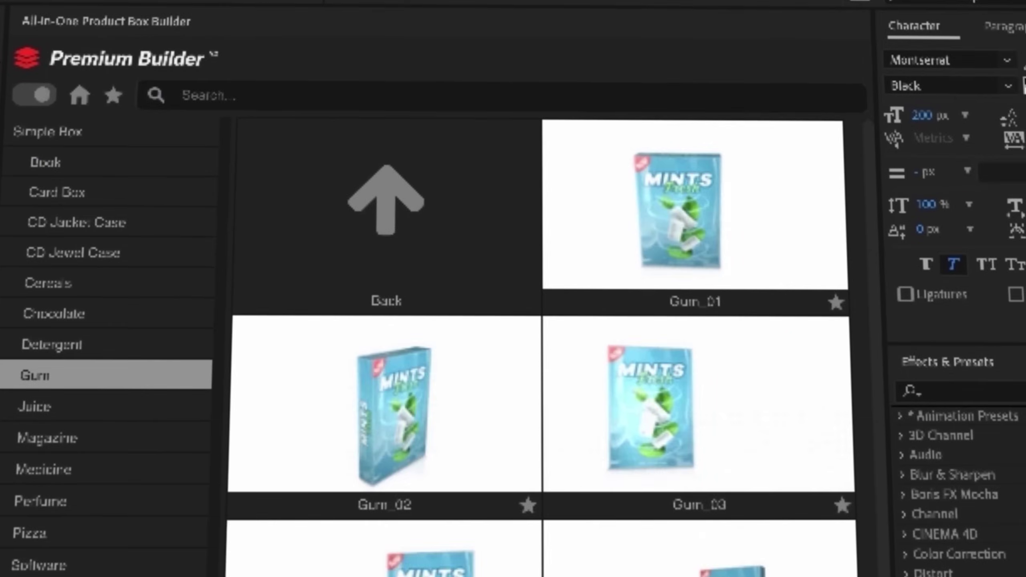
{"action": "left_click", "coordinate": [696, 146]}
{"action": "left_click", "coordinate": [699, 156]}
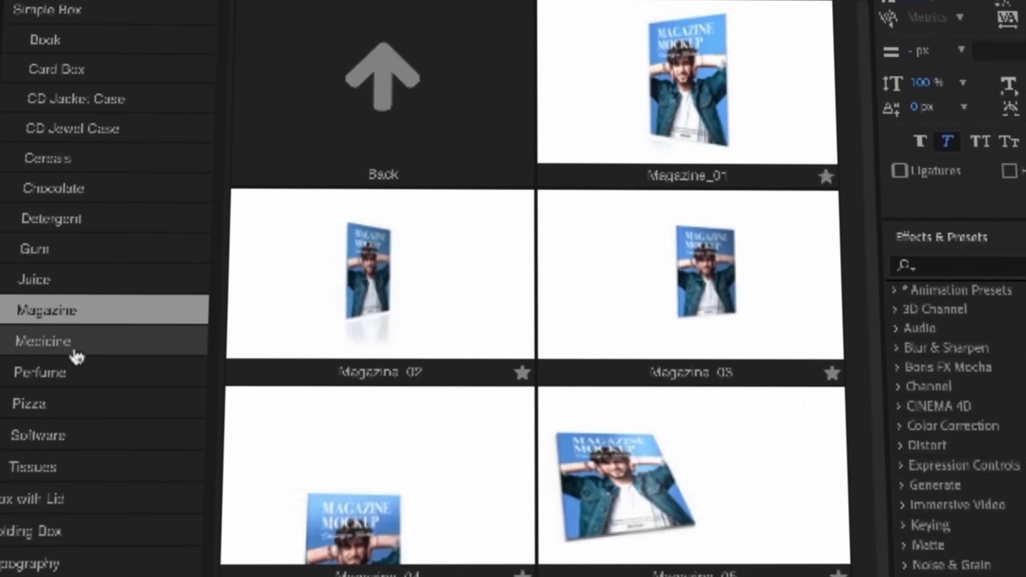
{"action": "left_click", "coordinate": [74, 343]}
{"action": "left_click", "coordinate": [61, 403]}
{"action": "left_click", "coordinate": [60, 435]}
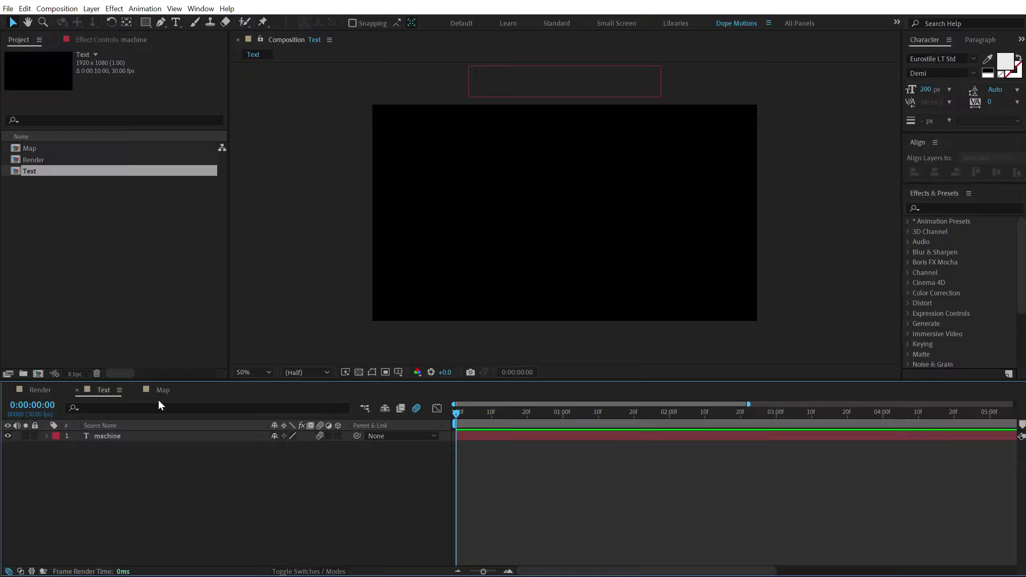
Step: In the Map composition, create a solid named Map and apply Fractal Noise to it
{"action": "left_click", "coordinate": [164, 389]}
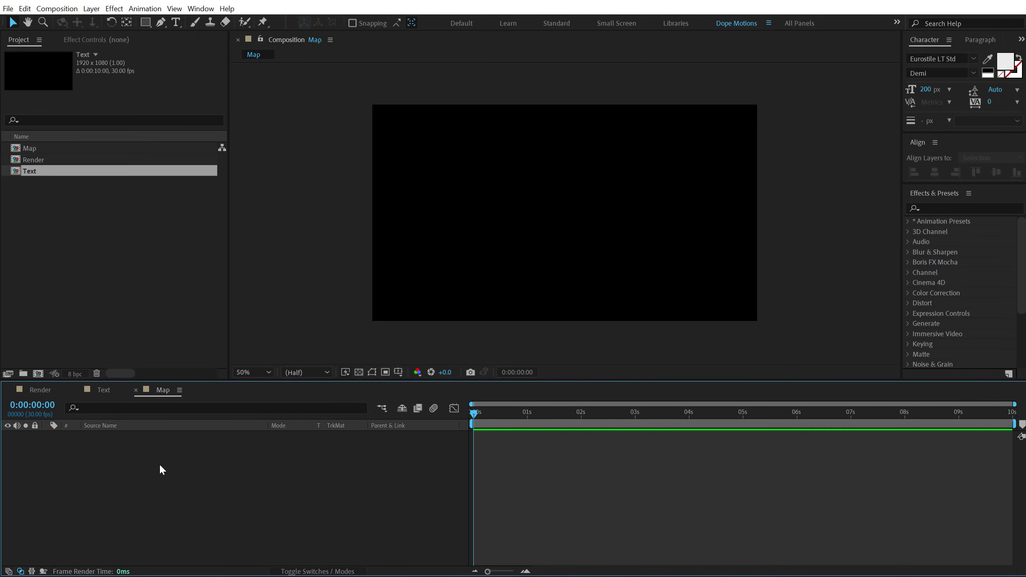
{"action": "key", "text": "ctrl+y"}
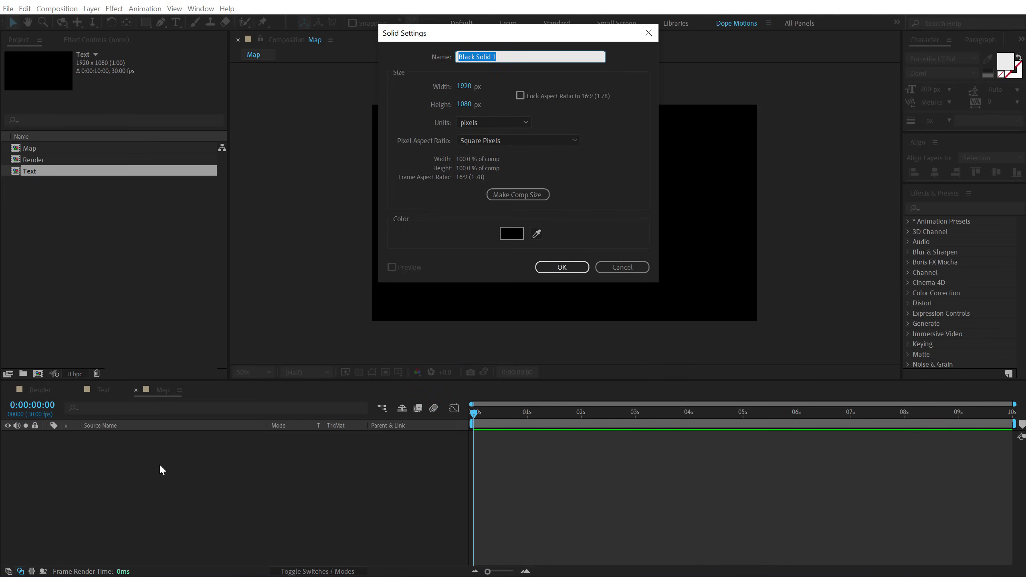
{"action": "type", "text": "Map"}
{"action": "key", "text": "Return"}
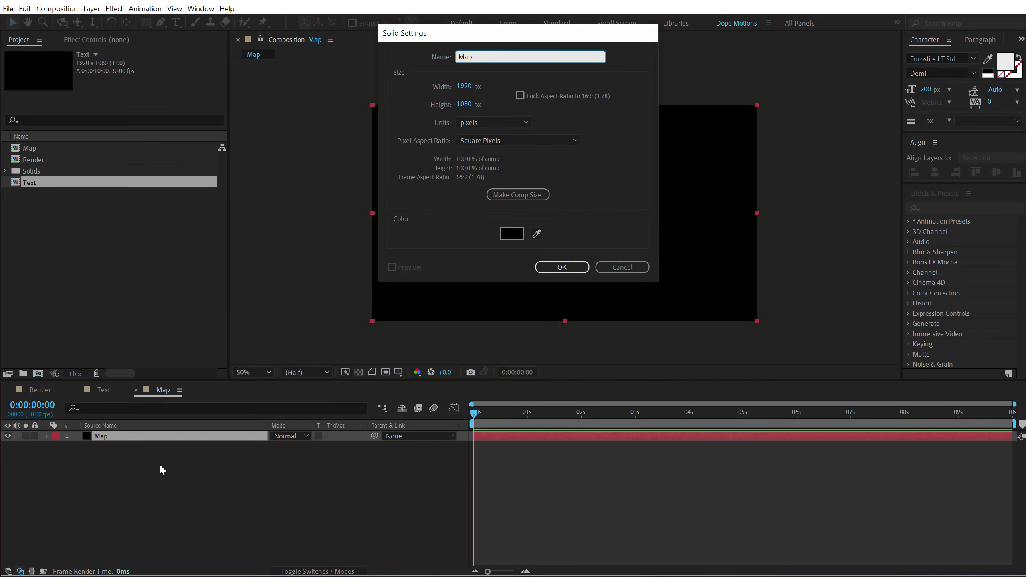
{"action": "left_click", "coordinate": [934, 208]}
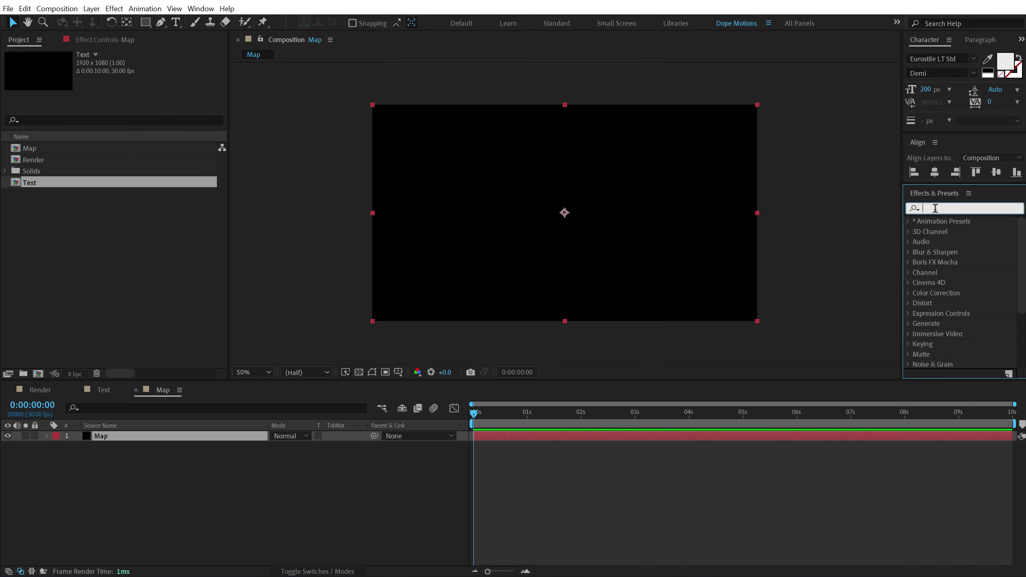
{"action": "type", "text": "frac"}
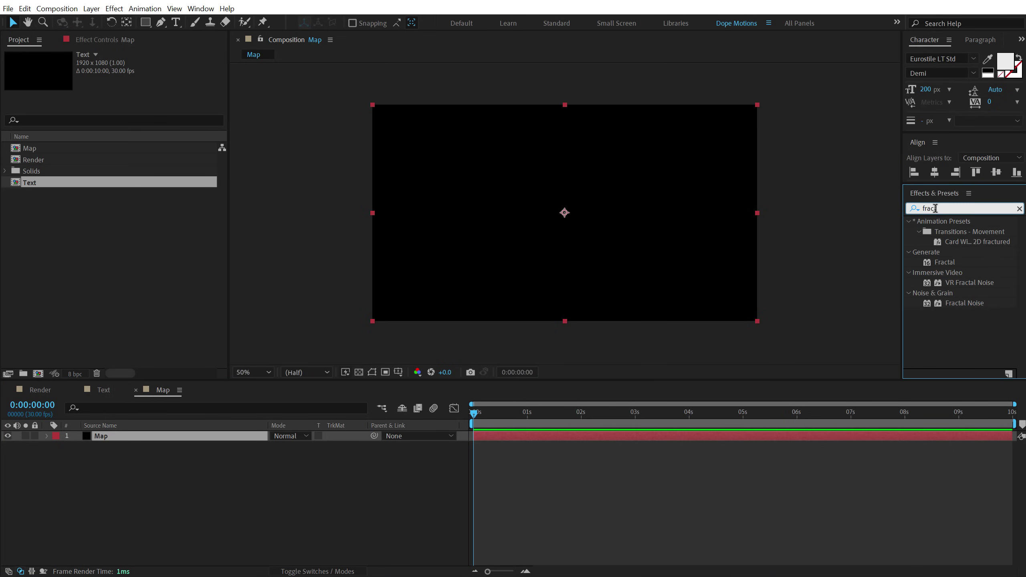
{"action": "type", "text": "t"}
{"action": "double_click", "coordinate": [963, 303]}
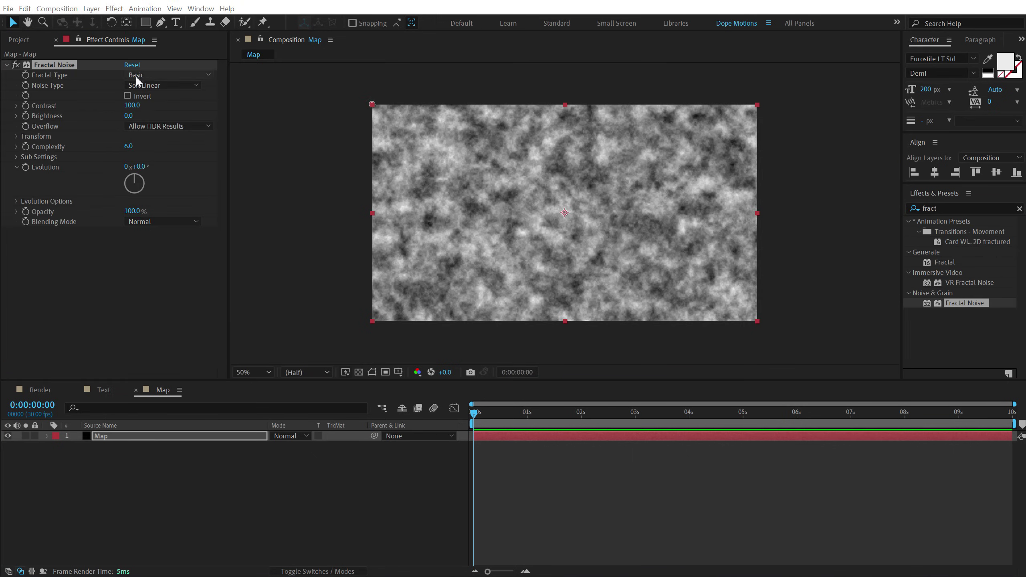
Step: Set Fractal Noise to Max and Block, unlink scaling, Scale Width 210, and shift the offset
{"action": "left_click", "coordinate": [155, 74]}
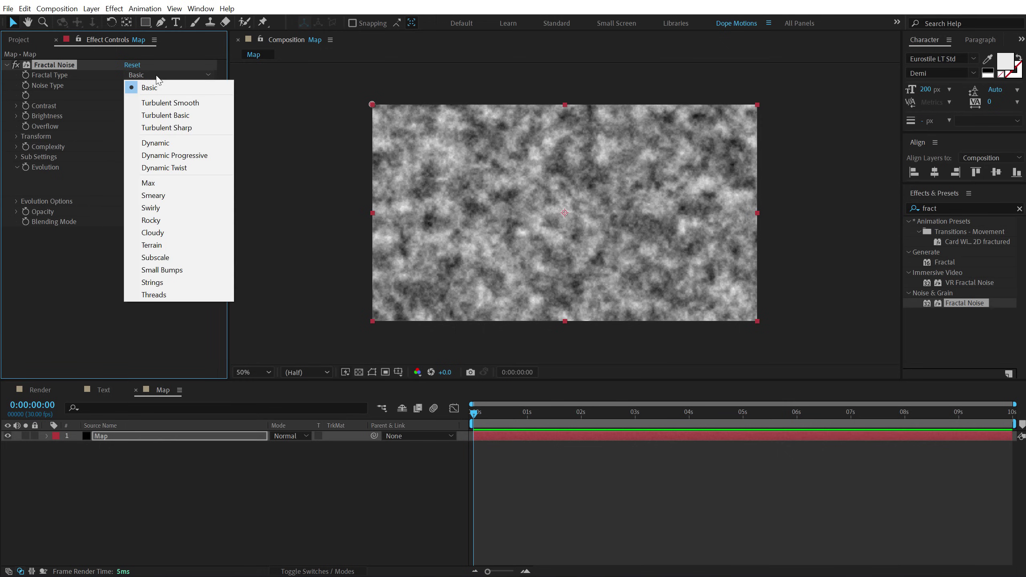
{"action": "left_click", "coordinate": [154, 183]}
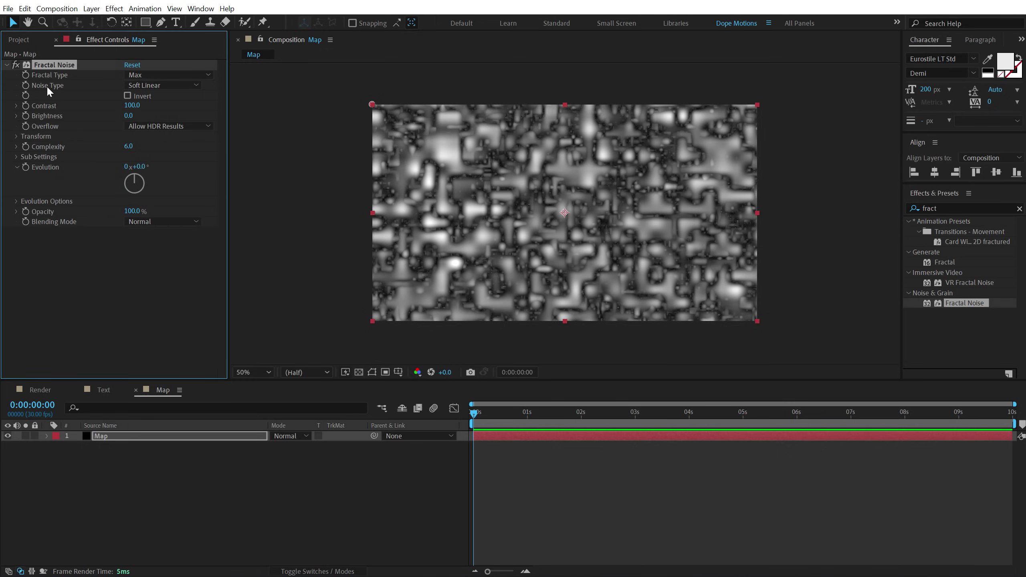
{"action": "left_click", "coordinate": [173, 85]}
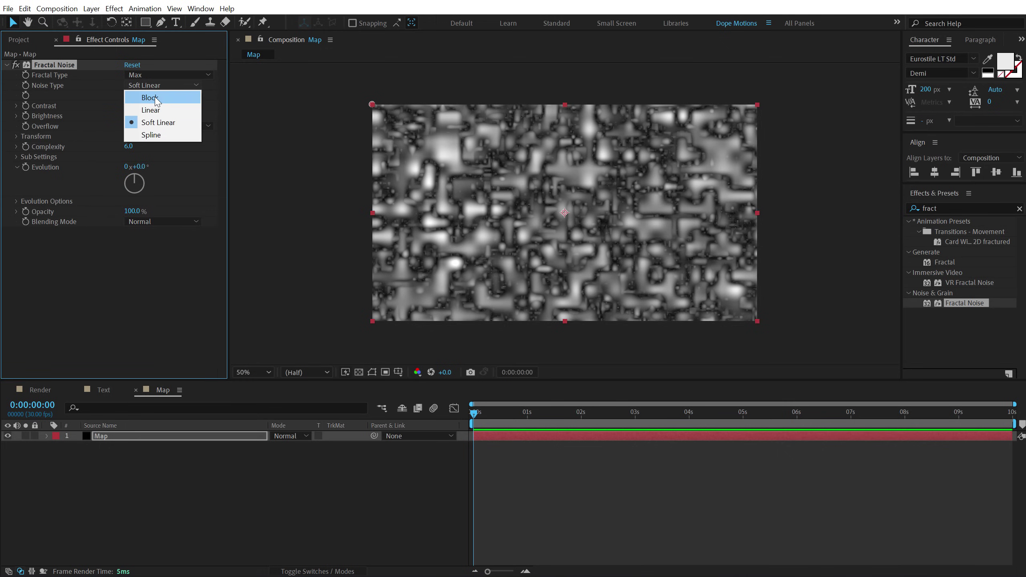
{"action": "left_click", "coordinate": [155, 95]}
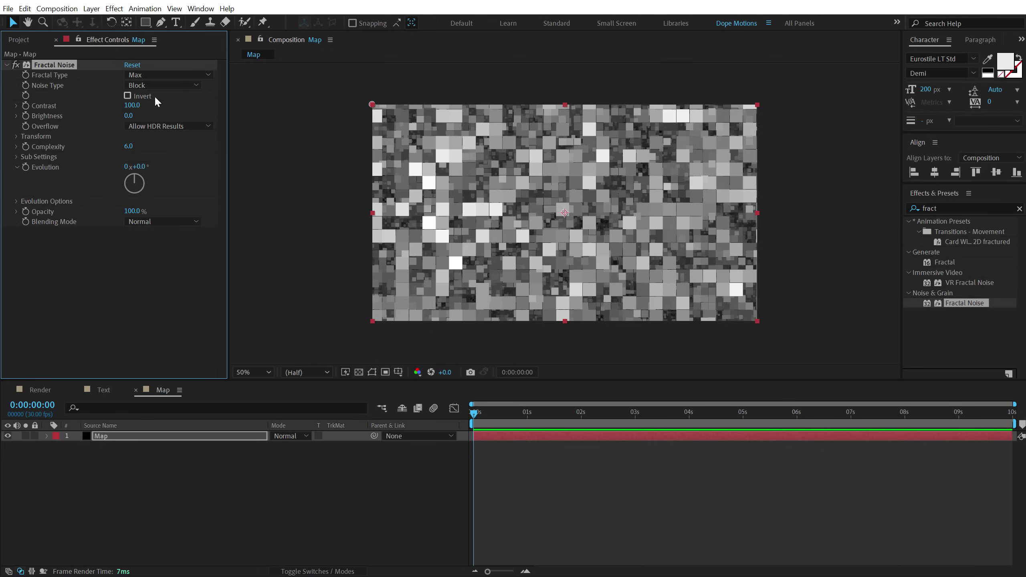
{"action": "left_click", "coordinate": [16, 136]}
{"action": "left_click", "coordinate": [126, 157]}
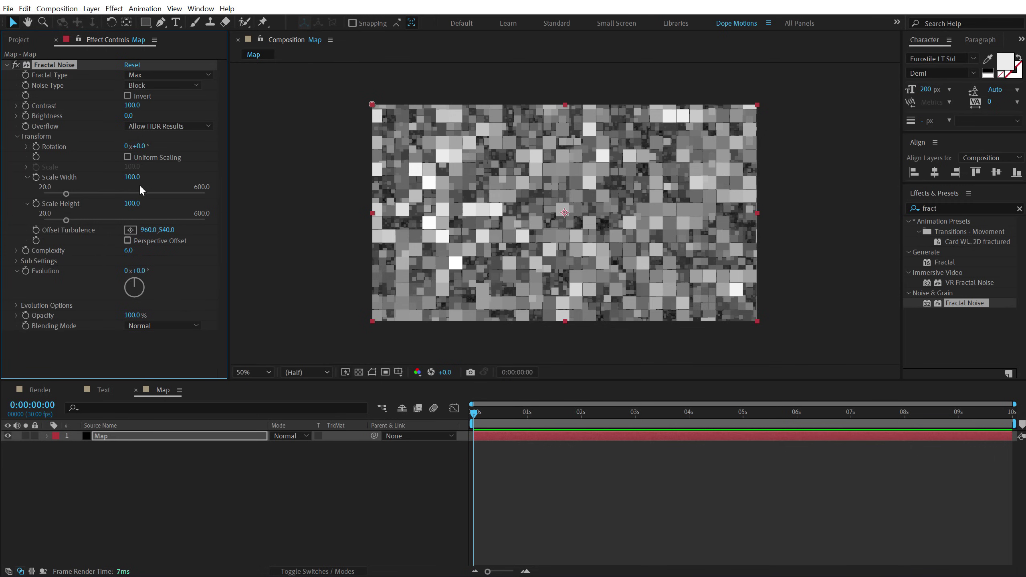
{"action": "left_click_drag", "start_coordinate": [65, 194], "coordinate": [977, 163]}
{"action": "left_click_drag", "start_coordinate": [167, 234], "coordinate": [49, 235]}
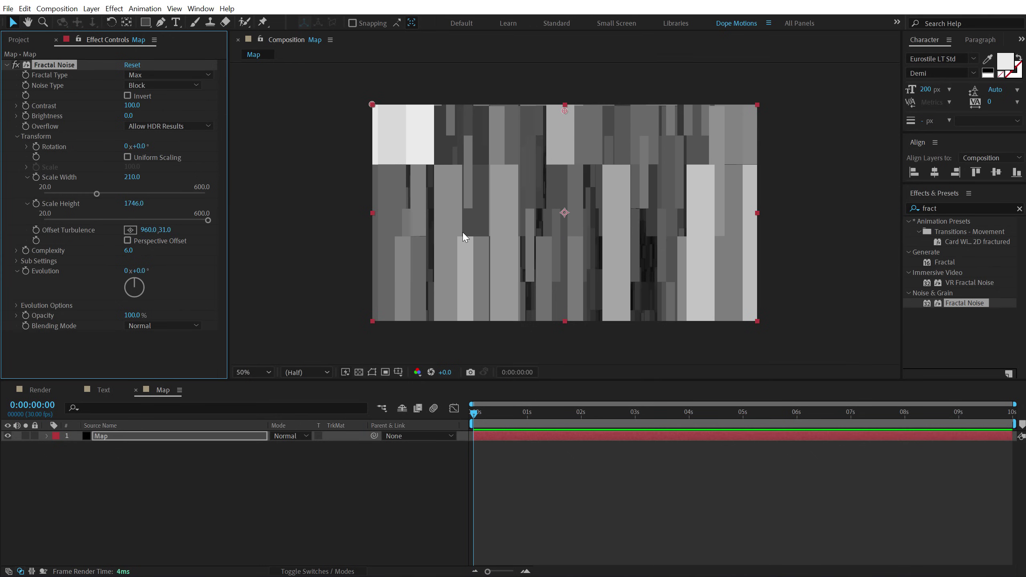
Step: Add the Text and Map compositions to the Render timeline, with Text above Map
{"action": "left_click", "coordinate": [41, 386]}
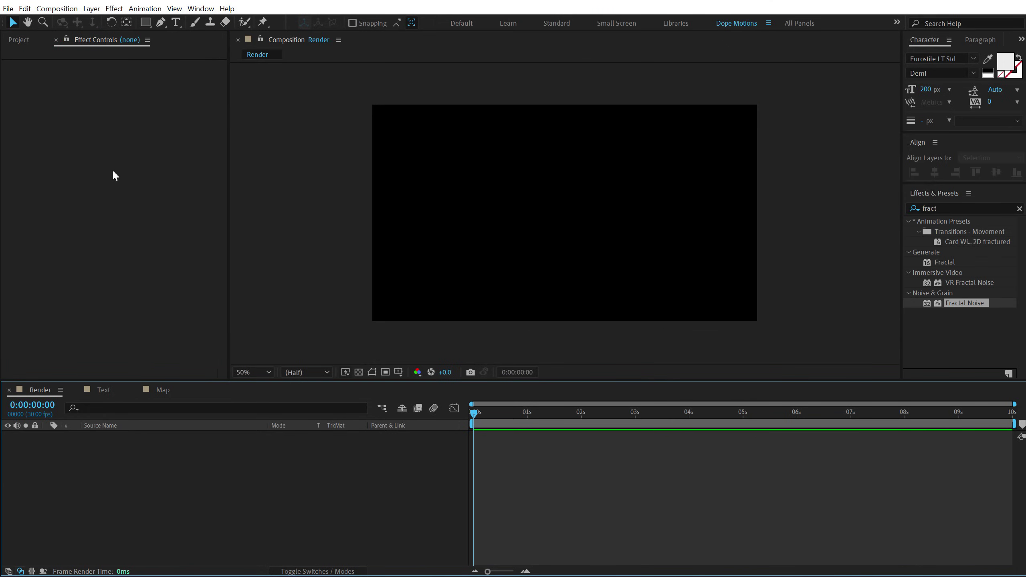
{"action": "left_click", "coordinate": [18, 40]}
{"action": "left_click", "coordinate": [54, 198]}
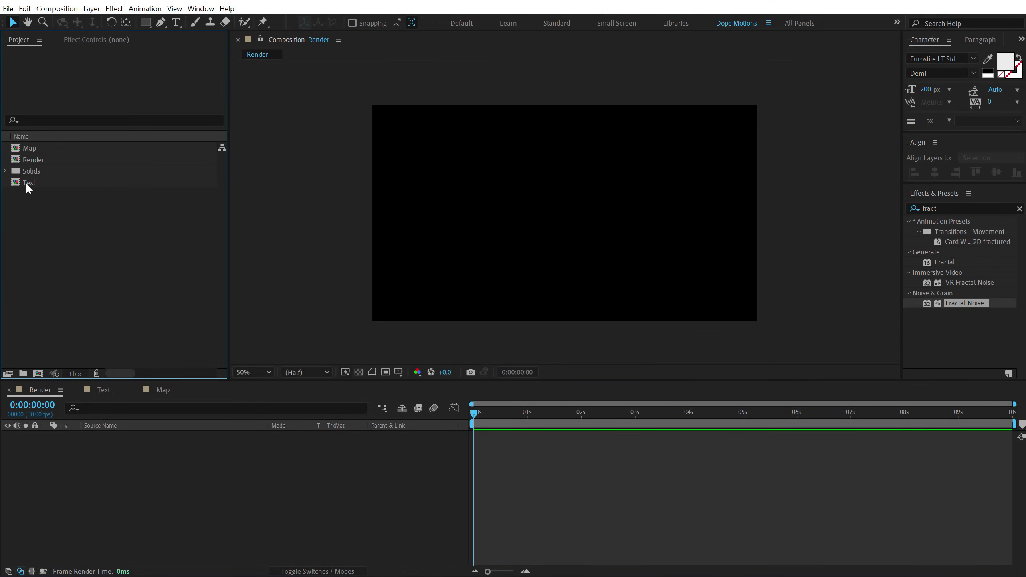
{"action": "left_click_drag", "start_coordinate": [26, 183], "coordinate": [83, 454]}
{"action": "left_click_drag", "start_coordinate": [34, 152], "coordinate": [79, 470]}
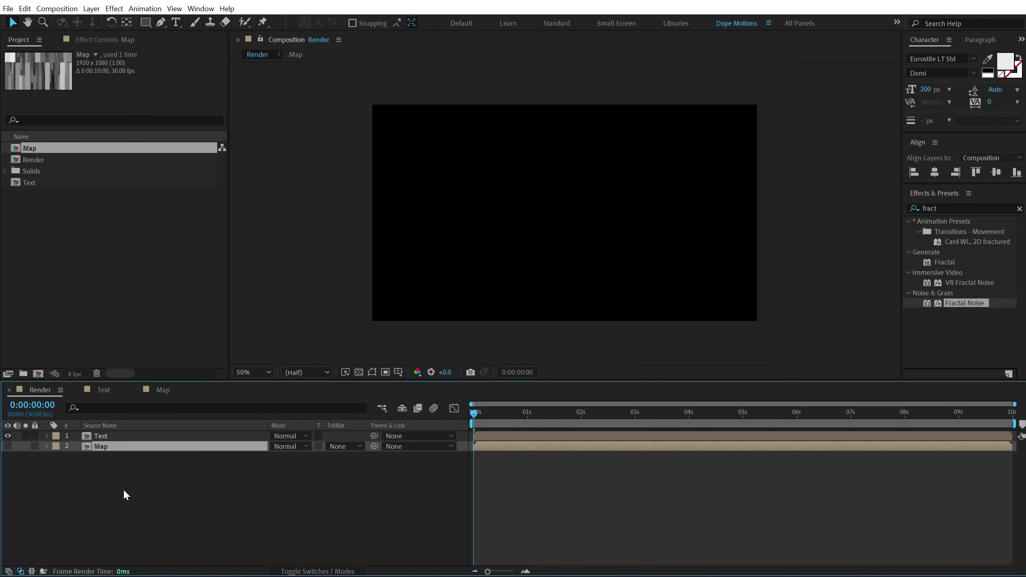
Step: Scrub the Render and Text timelines to check MACHINE moving around frame 15
{"action": "left_click", "coordinate": [113, 437]}
{"action": "mouse_move", "coordinate": [485, 408]}
{"action": "left_mouse_down"}
{"action": "mouse_move", "coordinate": [578, 414]}
{"action": "mouse_move", "coordinate": [488, 413]}
{"action": "left_mouse_up"}
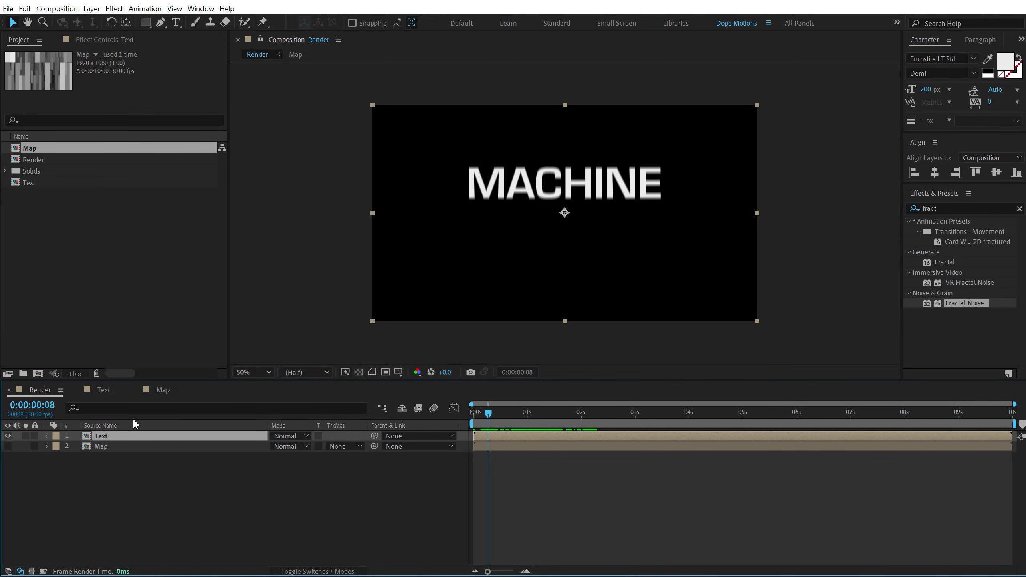
{"action": "left_click", "coordinate": [104, 389]}
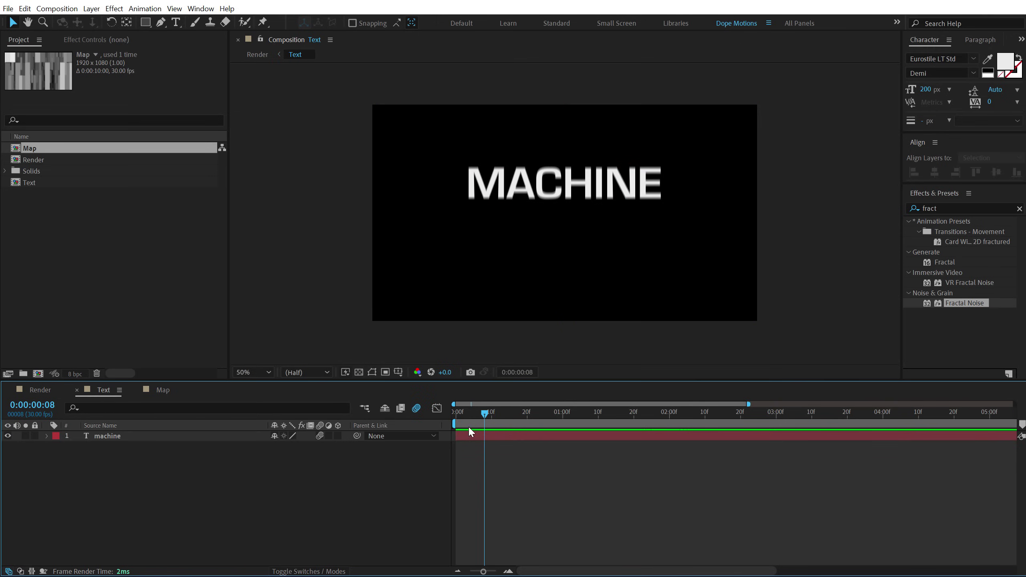
{"action": "left_click_drag", "start_coordinate": [485, 417], "coordinate": [515, 437]}
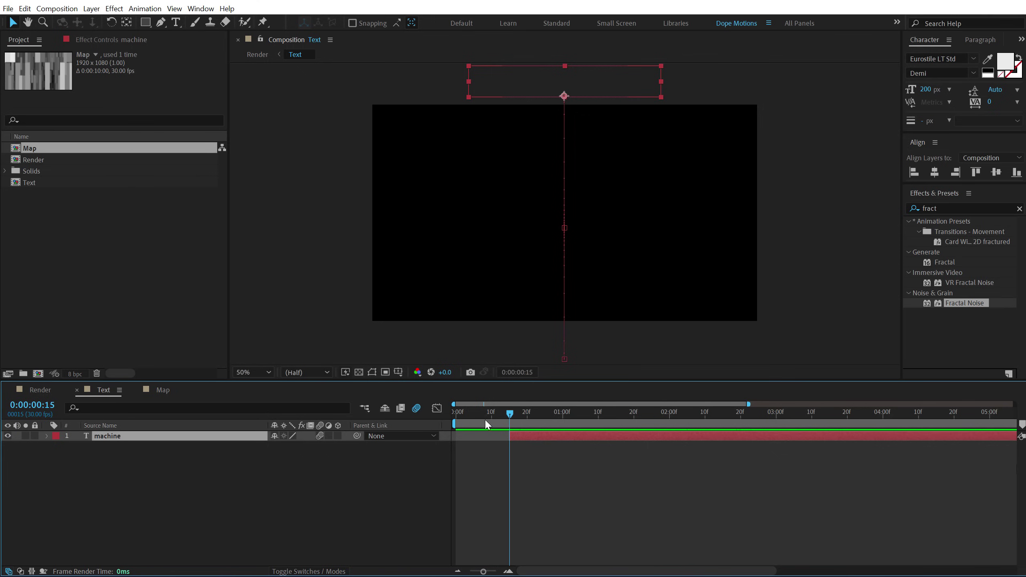
{"action": "left_click", "coordinate": [54, 391]}
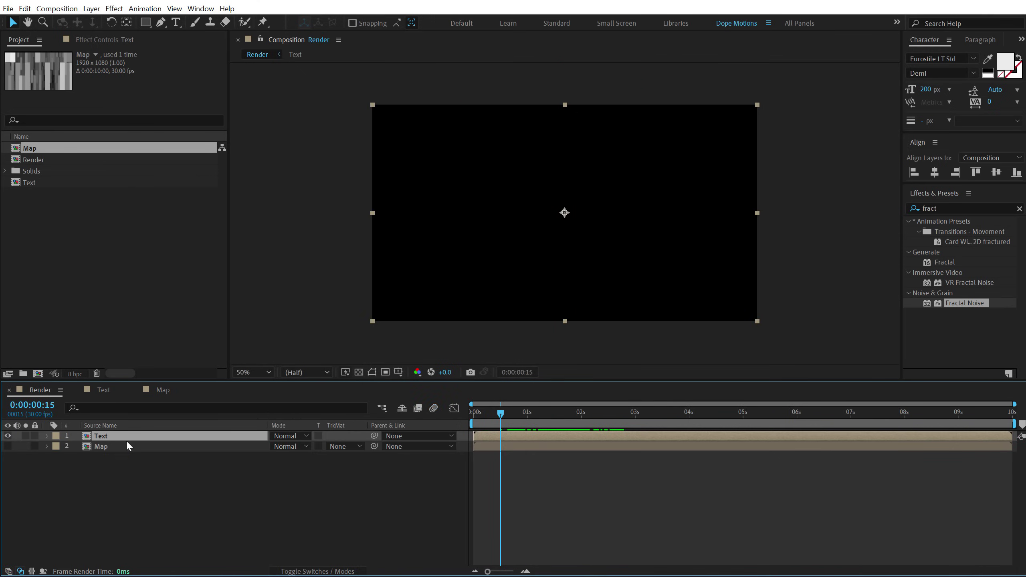
Step: Apply Time Displacement to the Text layer with 2. Map as the displacement layer and preview
{"action": "left_click", "coordinate": [942, 208]}
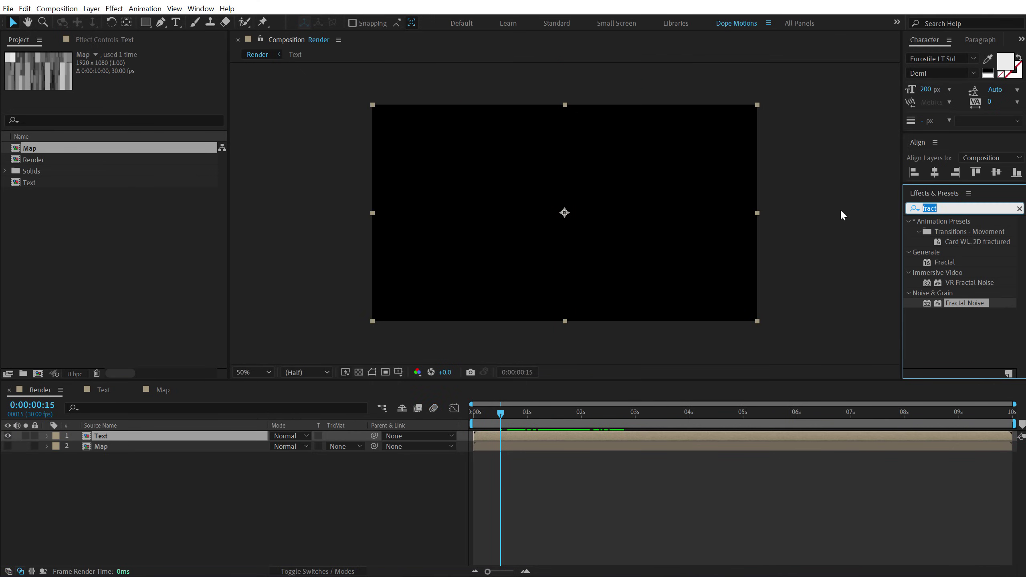
{"action": "type", "text": "time"}
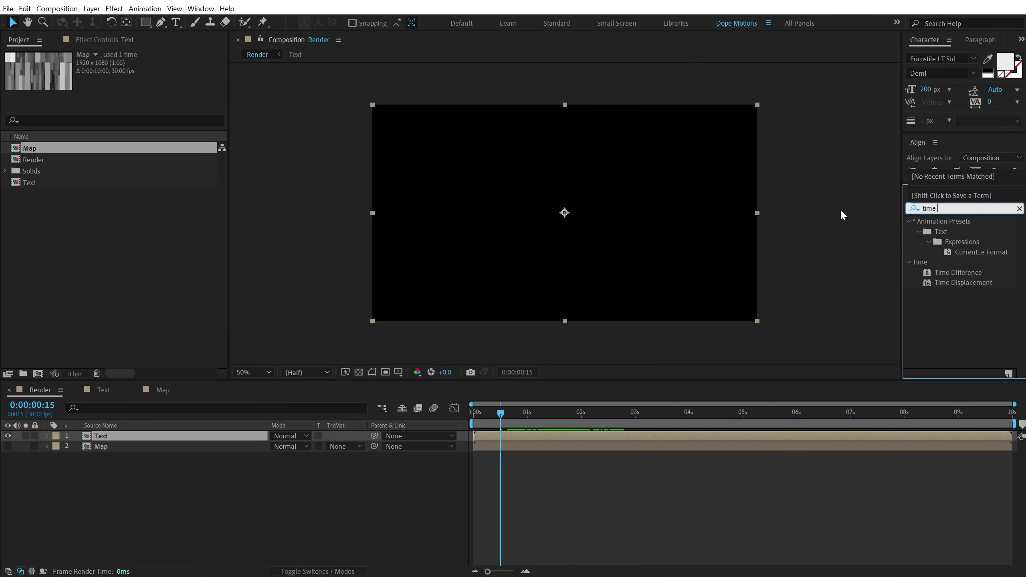
{"action": "type", "text": " di"}
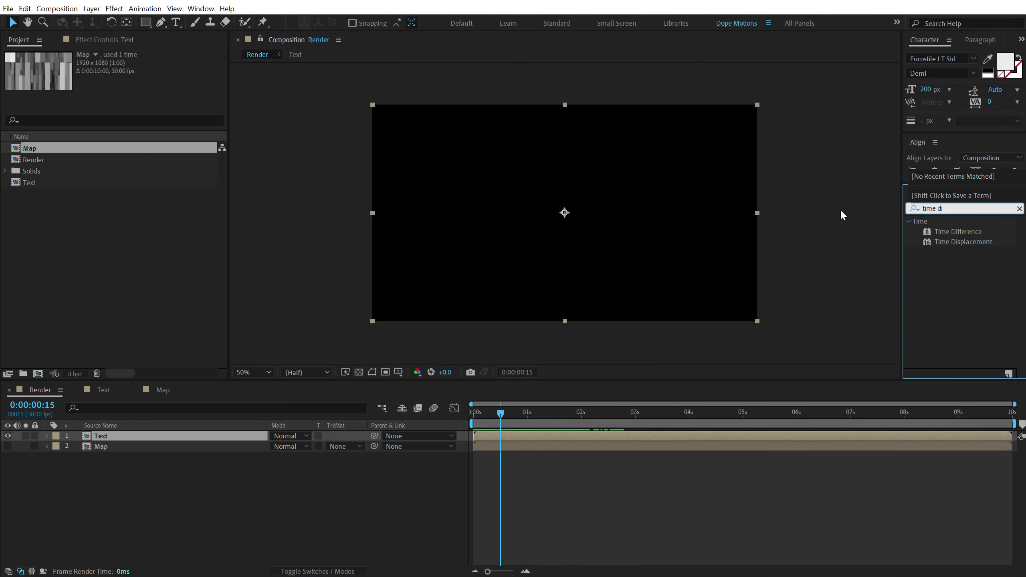
{"action": "double_click", "coordinate": [947, 242]}
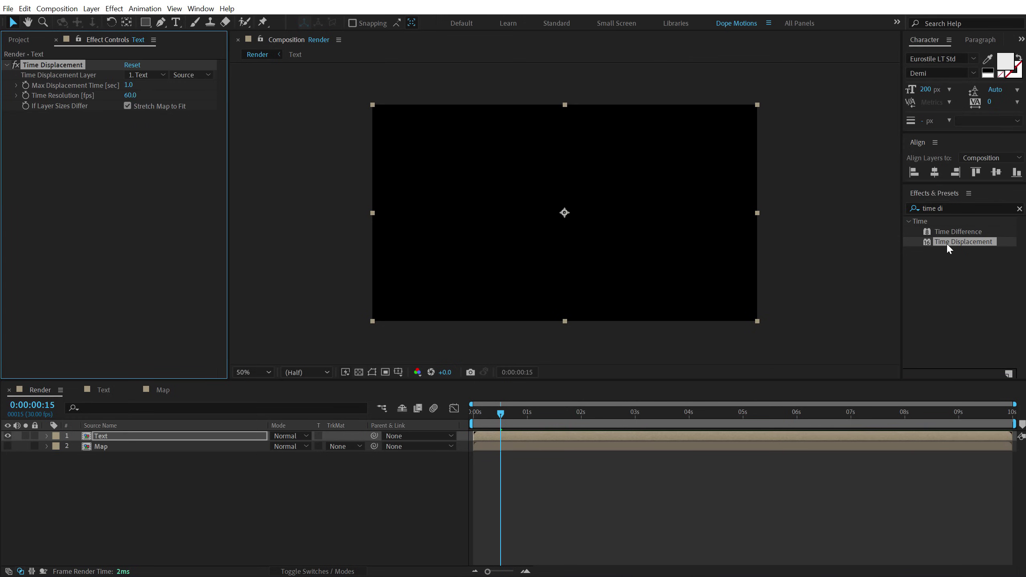
{"action": "left_click", "coordinate": [157, 79]}
{"action": "left_click", "coordinate": [158, 118]}
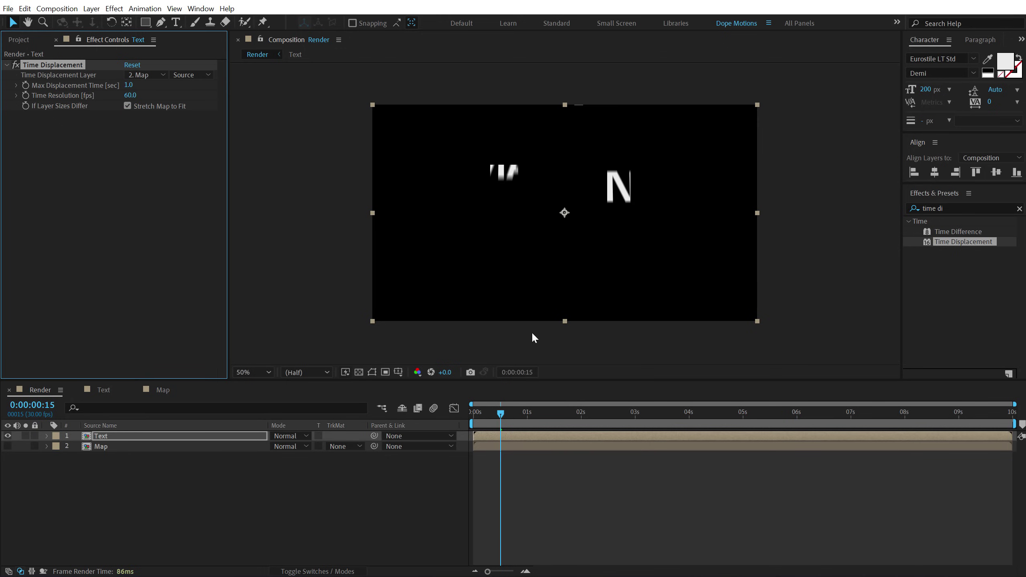
{"action": "left_click_drag", "start_coordinate": [495, 415], "coordinate": [419, 419]}
{"action": "key", "text": "space"}
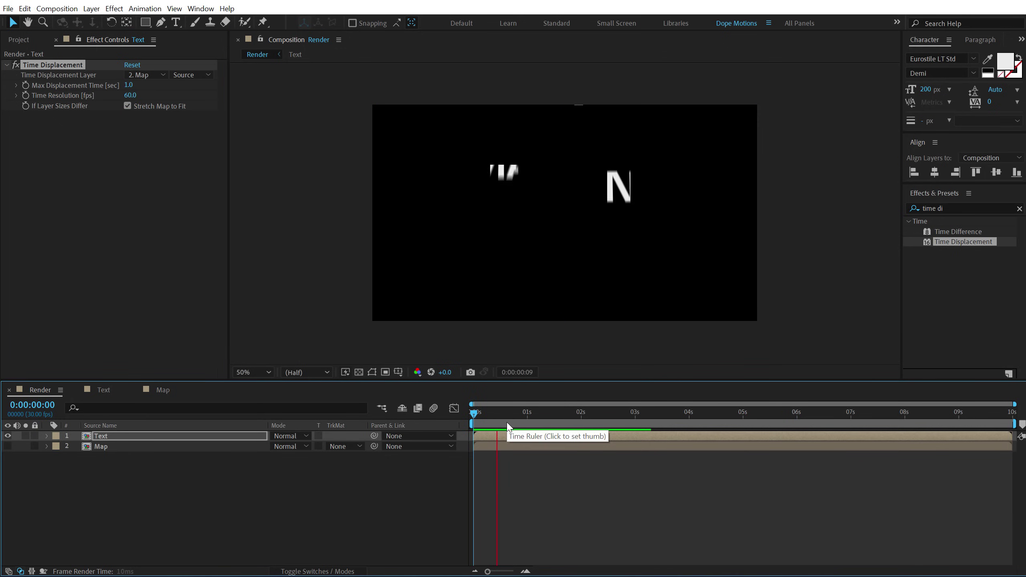
{"action": "left_click", "coordinate": [520, 412]}
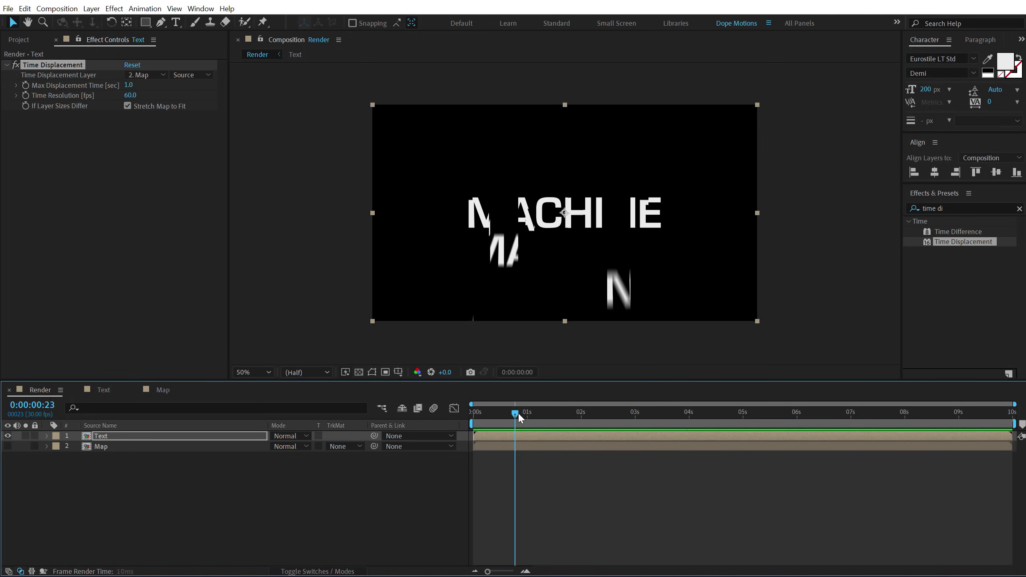
Step: Lower Max Displacement Time to 0.7 and preview the retimed glitch
{"action": "left_click", "coordinate": [130, 85]}
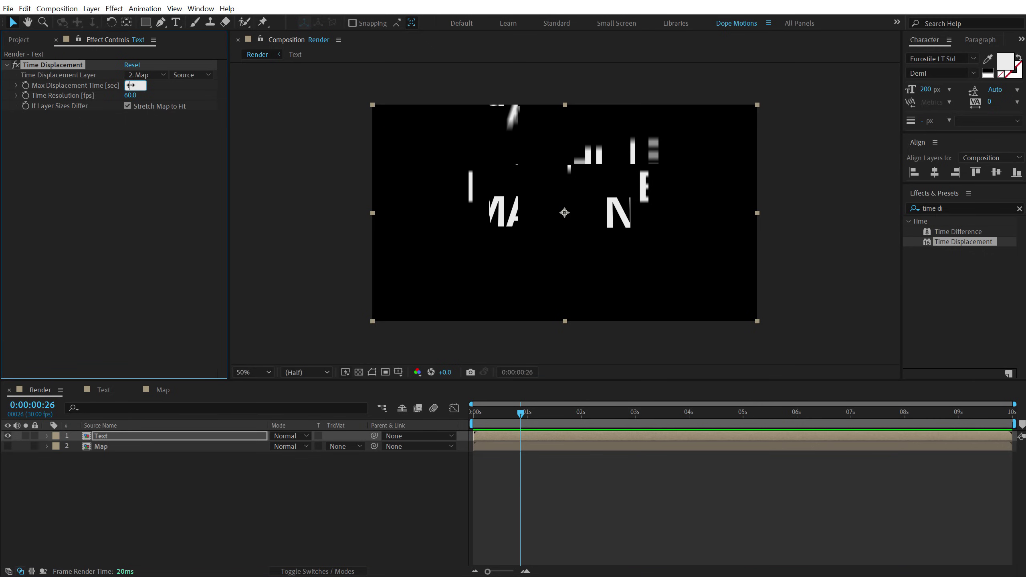
{"action": "key", "text": "Return"}
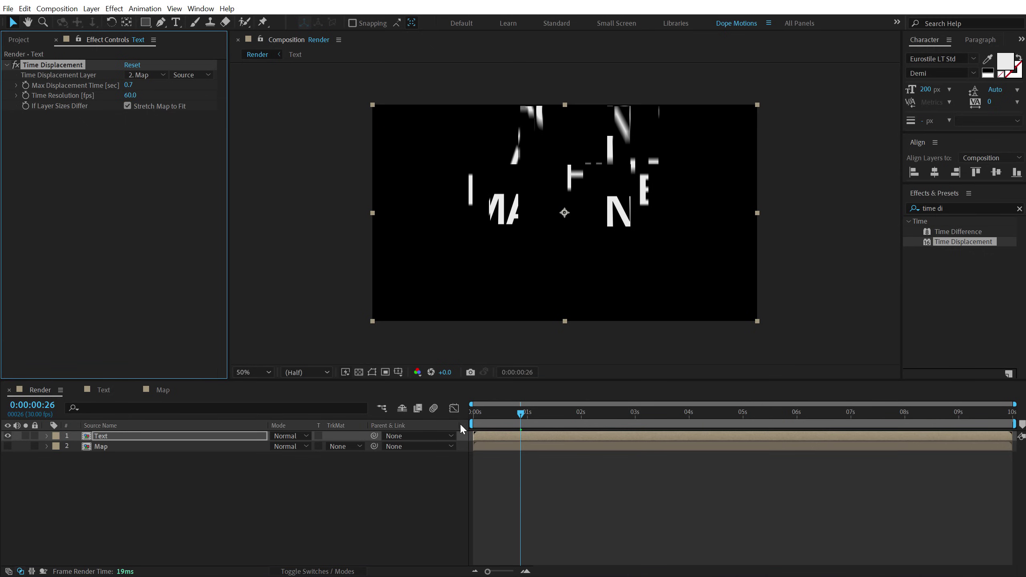
{"action": "left_click", "coordinate": [473, 411]}
{"action": "key", "text": "space"}
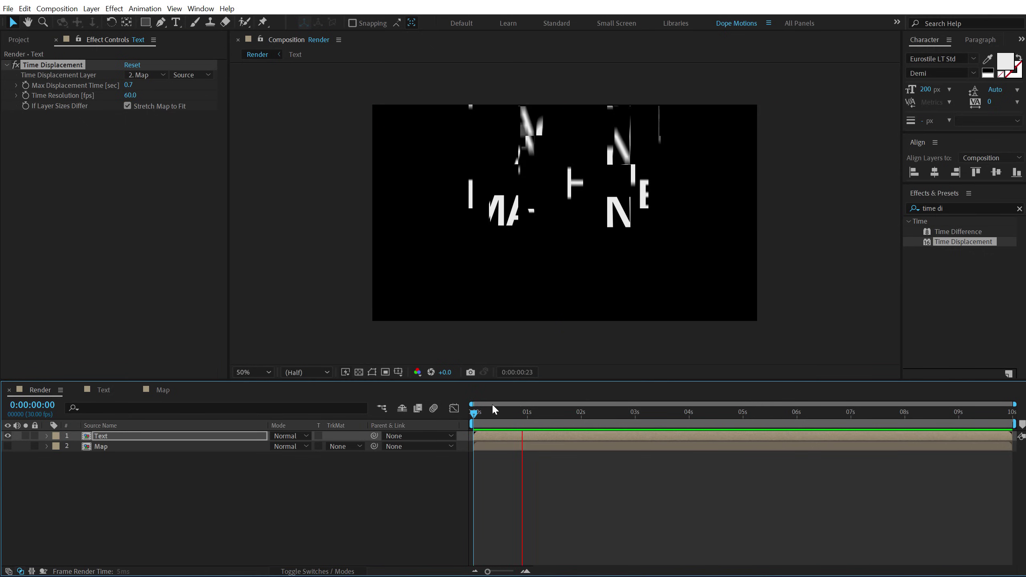
{"action": "mouse_move", "coordinate": [520, 412]}
{"action": "left_mouse_down"}
{"action": "mouse_move", "coordinate": [546, 412]}
{"action": "mouse_move", "coordinate": [521, 412]}
{"action": "mouse_move", "coordinate": [536, 412]}
{"action": "left_mouse_up"}
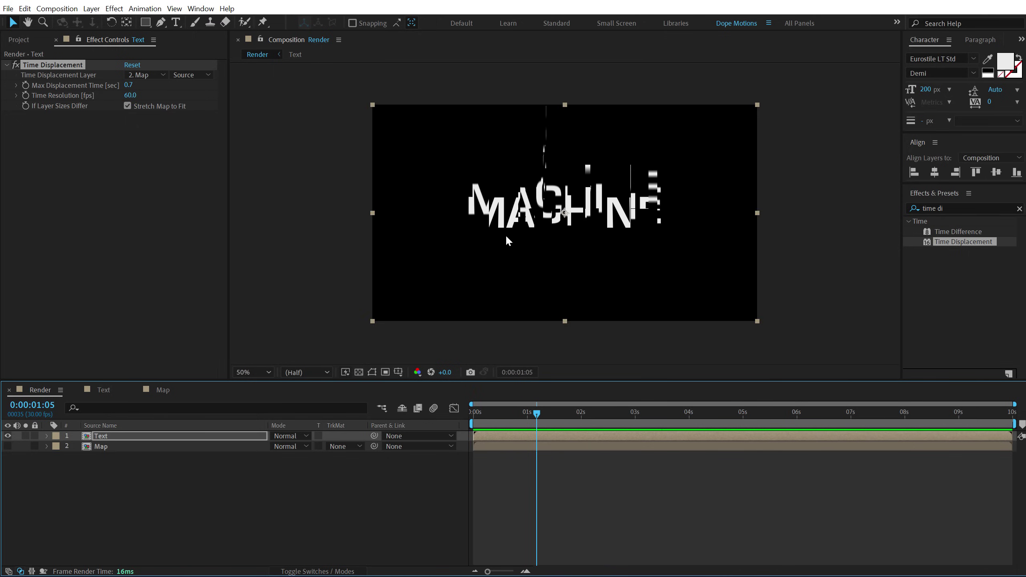
Step: Vary the Map noise Evolution, narrow Scale Width to 145, and preview Render around 1:09
{"action": "double_click", "coordinate": [103, 446]}
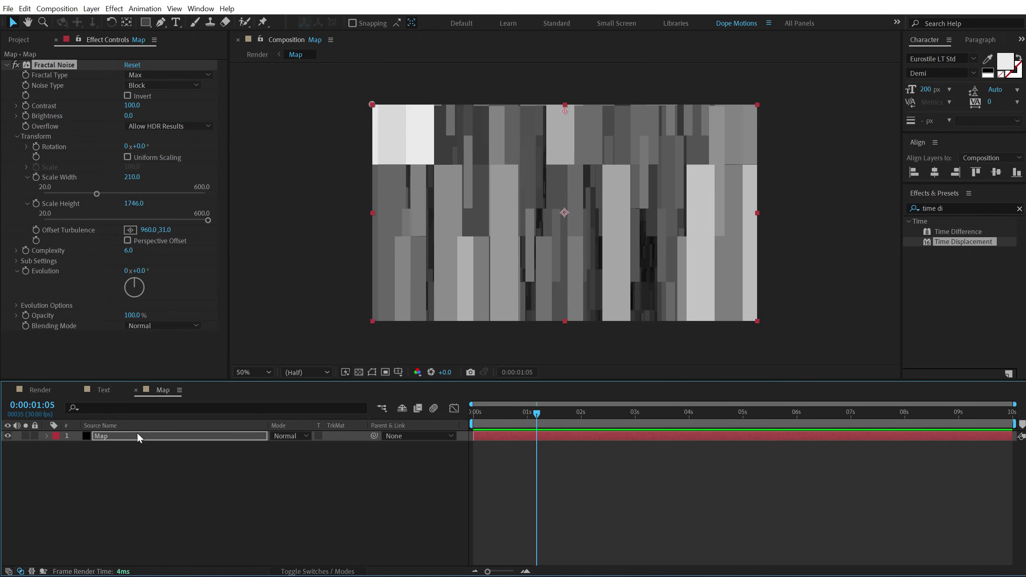
{"action": "left_click", "coordinate": [136, 432]}
{"action": "left_click_drag", "start_coordinate": [139, 272], "coordinate": [189, 265]}
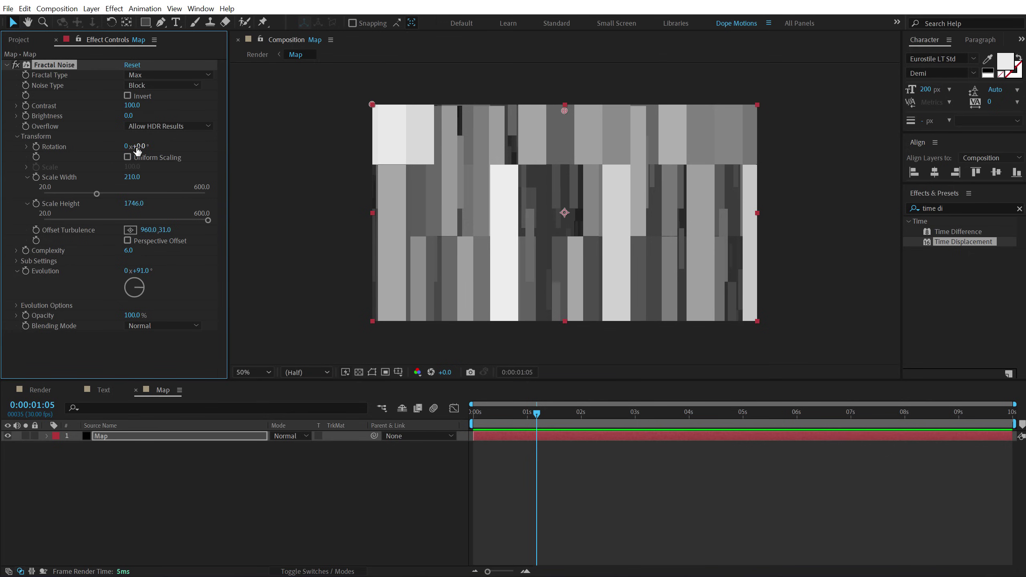
{"action": "left_click_drag", "start_coordinate": [132, 180], "coordinate": [117, 181]}
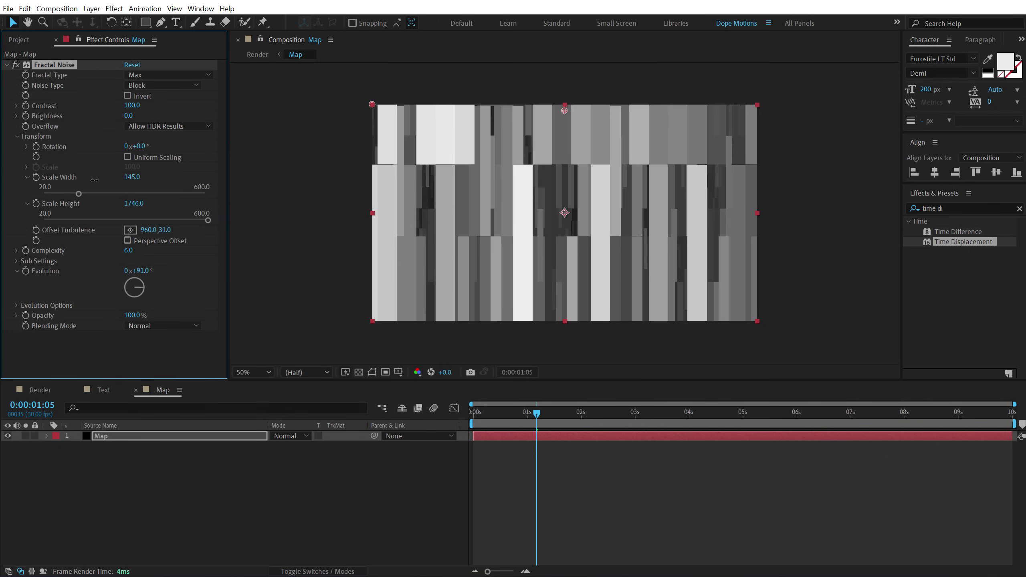
{"action": "left_click", "coordinate": [41, 389]}
{"action": "left_click_drag", "start_coordinate": [487, 408], "coordinate": [443, 414]}
{"action": "key", "text": "space"}
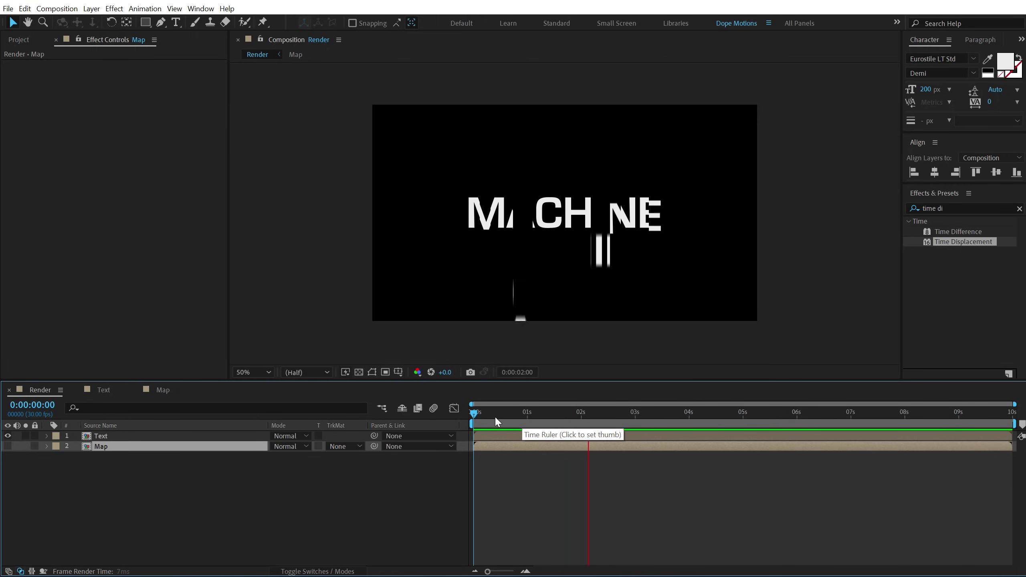
{"action": "left_click", "coordinate": [536, 413]}
{"action": "mouse_move", "coordinate": [543, 416]}
{"action": "left_mouse_down"}
{"action": "mouse_move", "coordinate": [646, 412]}
{"action": "mouse_move", "coordinate": [544, 413]}
{"action": "left_mouse_up"}
Step: Move MACHINE's last two Position keyframes later in the Text comp, then replay the Render reveal
{"action": "left_click", "coordinate": [112, 392]}
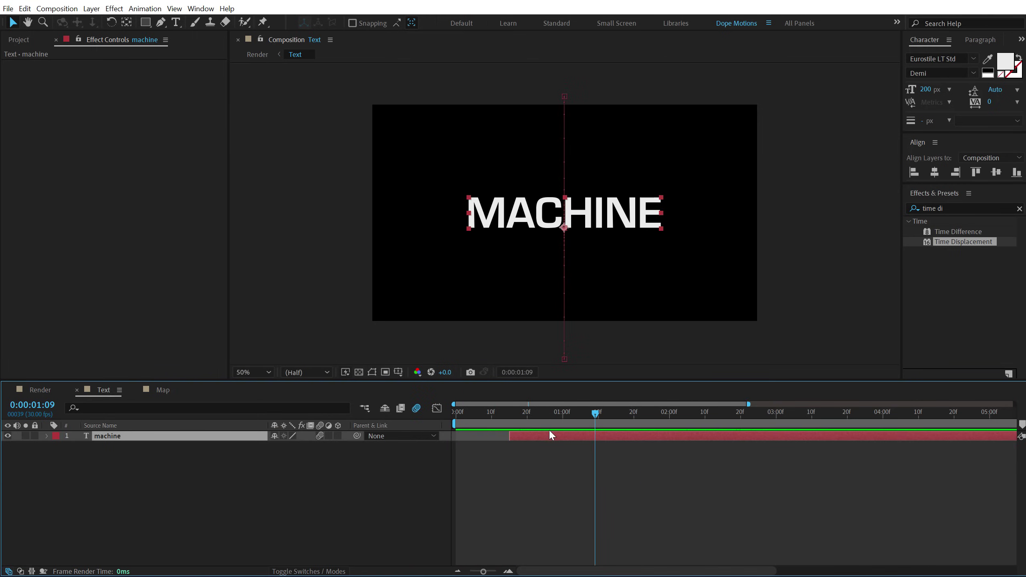
{"action": "key", "text": "u"}
{"action": "left_click_drag", "start_coordinate": [666, 441], "coordinate": [799, 462]}
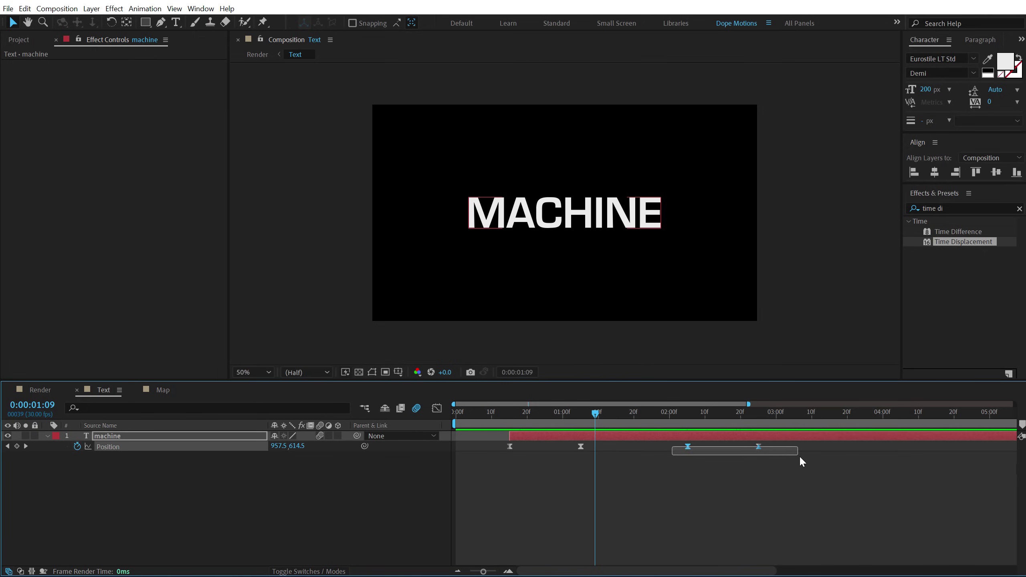
{"action": "left_click_drag", "start_coordinate": [687, 446], "coordinate": [716, 447]}
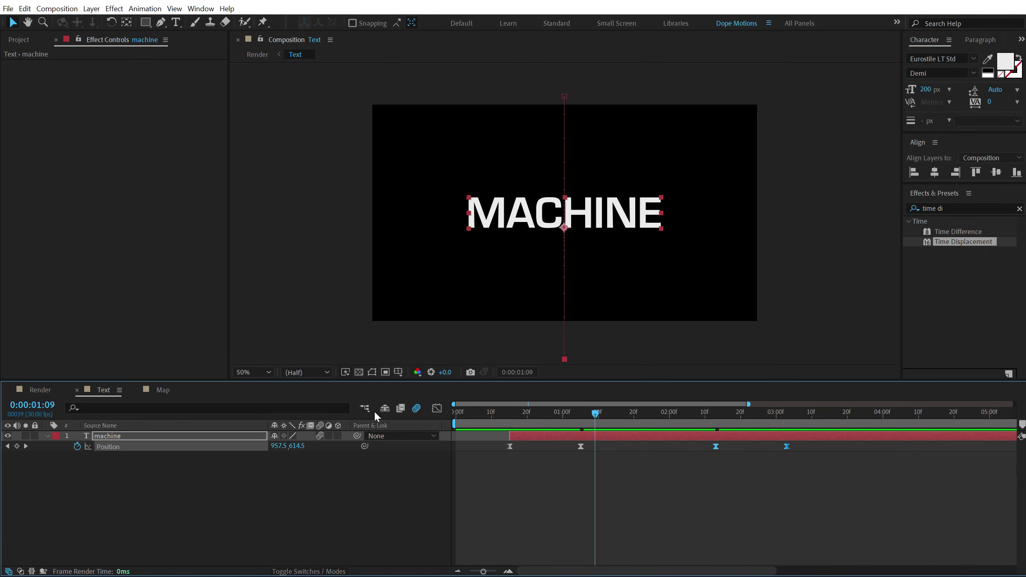
{"action": "left_click", "coordinate": [40, 390]}
{"action": "key", "text": "Home"}
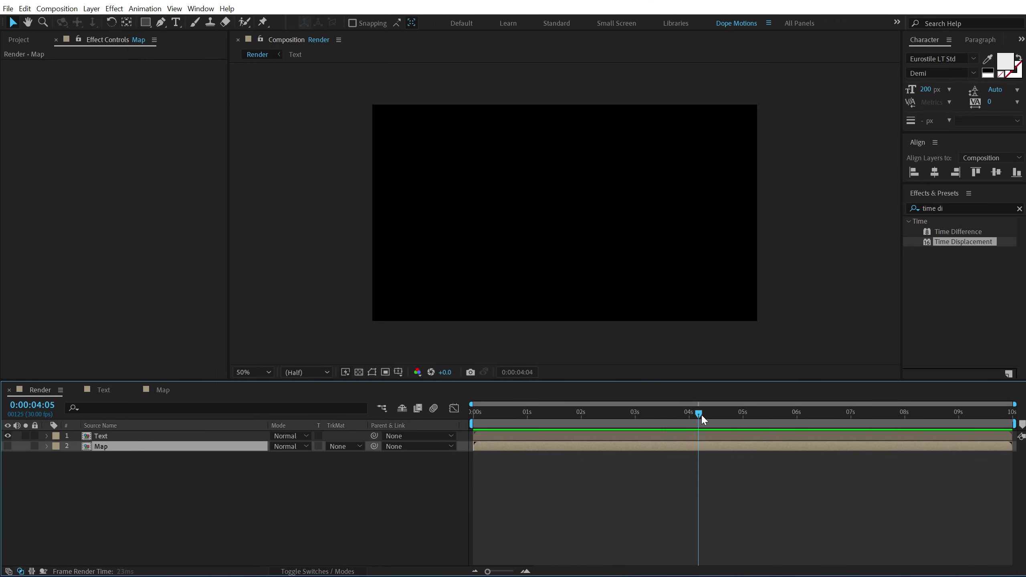
{"action": "left_click", "coordinate": [524, 411]}
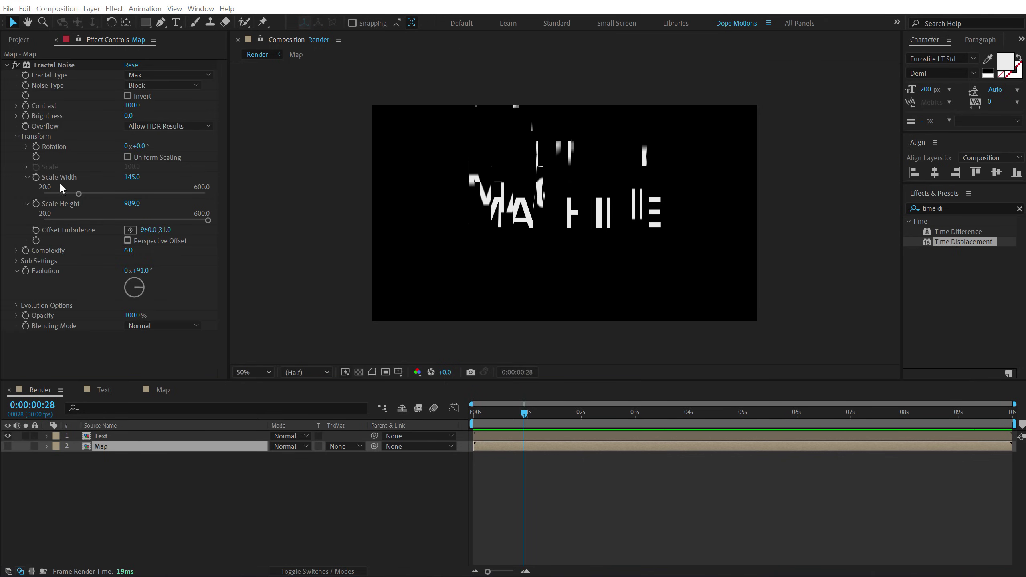
{"action": "key", "text": "ctrl+Up"}
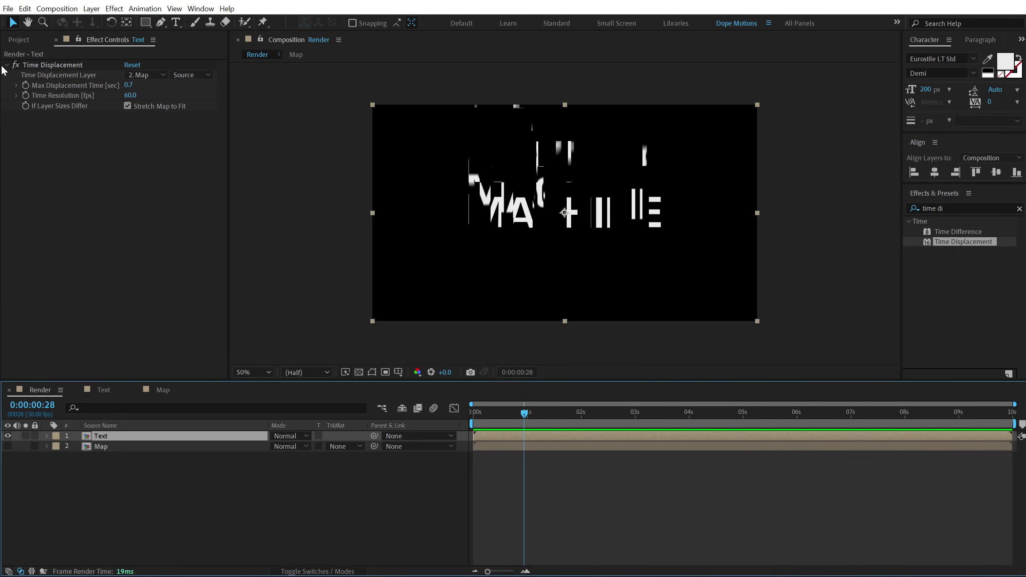
{"action": "left_click", "coordinate": [6, 65]}
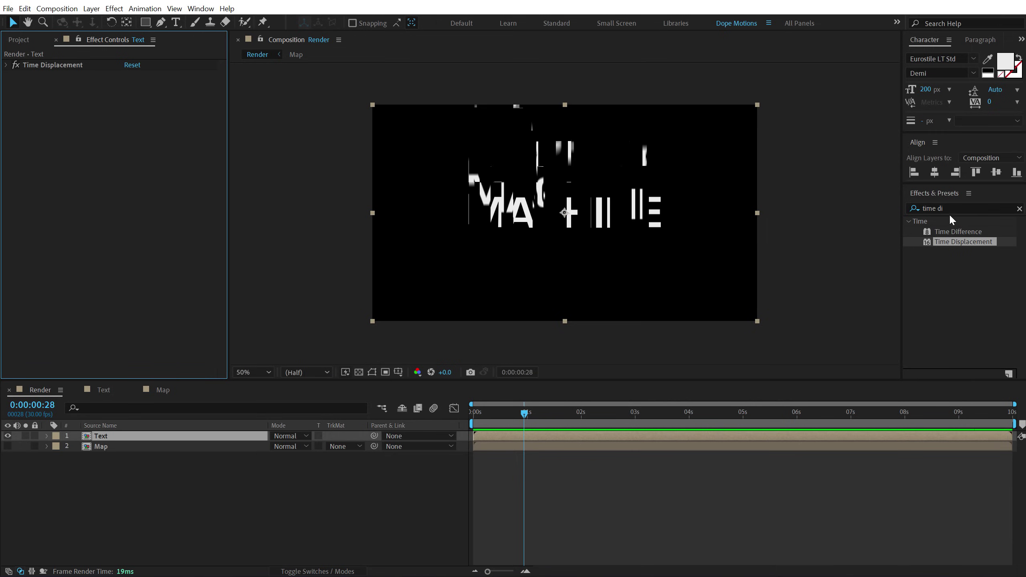
Step: Apply 4-Color Gradient to the text and move Points 1 and 3 closer to it
{"action": "left_click", "coordinate": [910, 209]}
{"action": "type", "text": "4 co"}
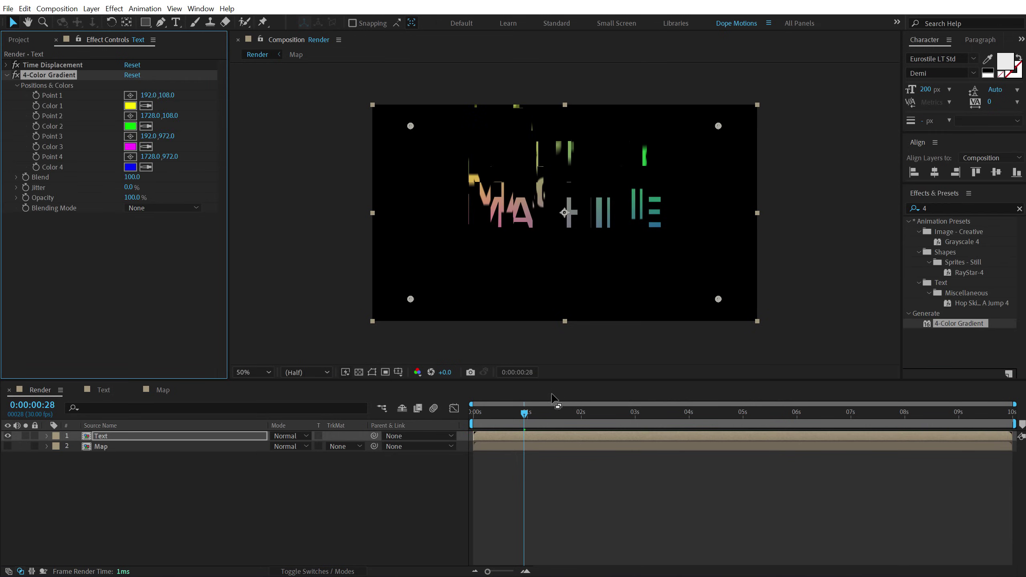
{"action": "left_click", "coordinate": [583, 417]}
{"action": "mouse_move", "coordinate": [590, 421]}
{"action": "left_mouse_down"}
{"action": "mouse_move", "coordinate": [607, 421]}
{"action": "mouse_move", "coordinate": [576, 419]}
{"action": "left_mouse_up"}
{"action": "left_click_drag", "start_coordinate": [411, 126], "coordinate": [467, 168]}
{"action": "left_click_drag", "start_coordinate": [411, 299], "coordinate": [484, 244]}
Step: Set Color 1 to orange, Color 4 to violet and Color 2 to aqua, then preview
{"action": "left_click", "coordinate": [130, 106]}
{"action": "left_click_drag", "start_coordinate": [345, 216], "coordinate": [346, 234]}
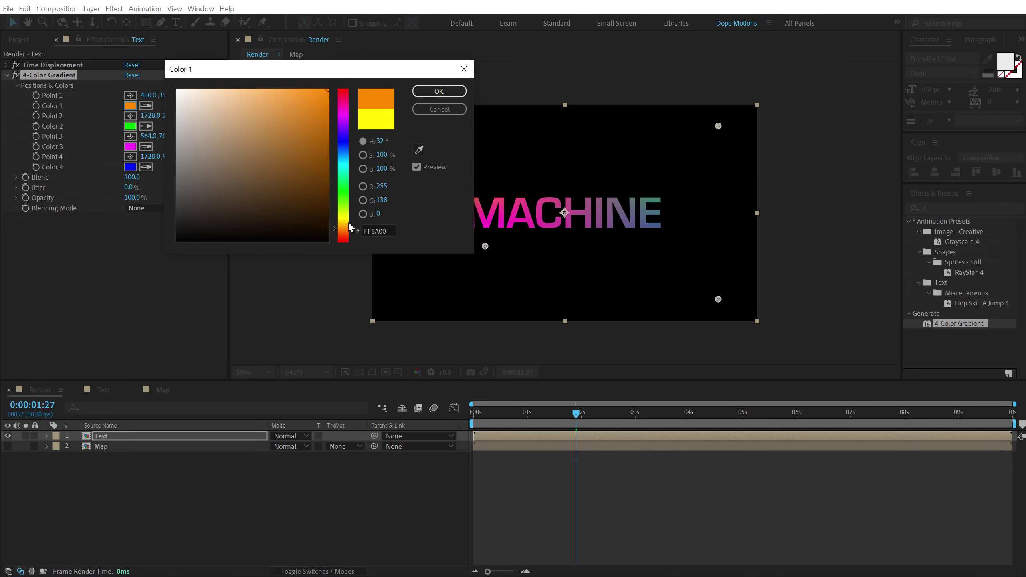
{"action": "left_click", "coordinate": [438, 91]}
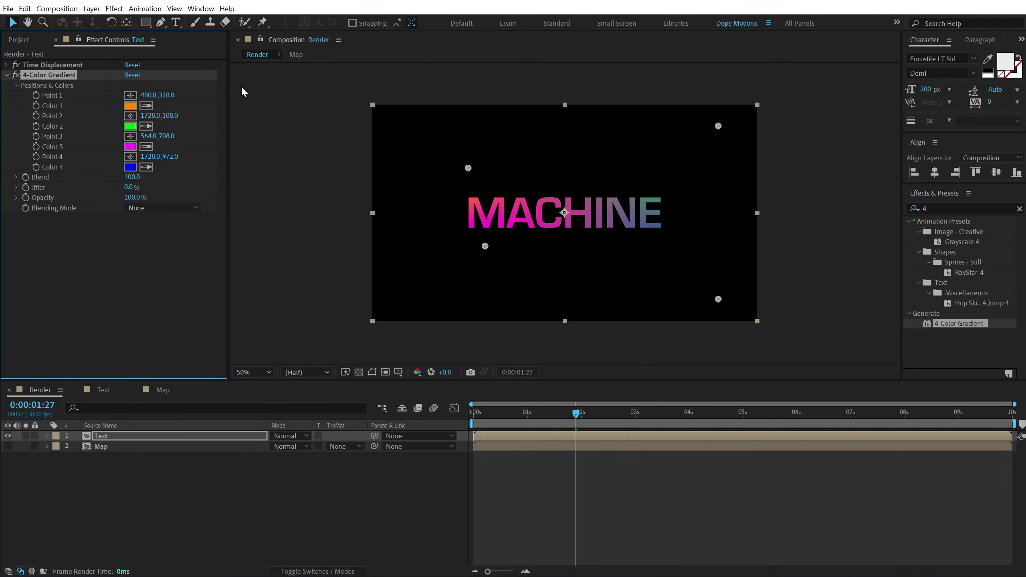
{"action": "left_click", "coordinate": [135, 167]}
{"action": "left_click_drag", "start_coordinate": [342, 142], "coordinate": [345, 137]}
{"action": "left_click", "coordinate": [438, 91]}
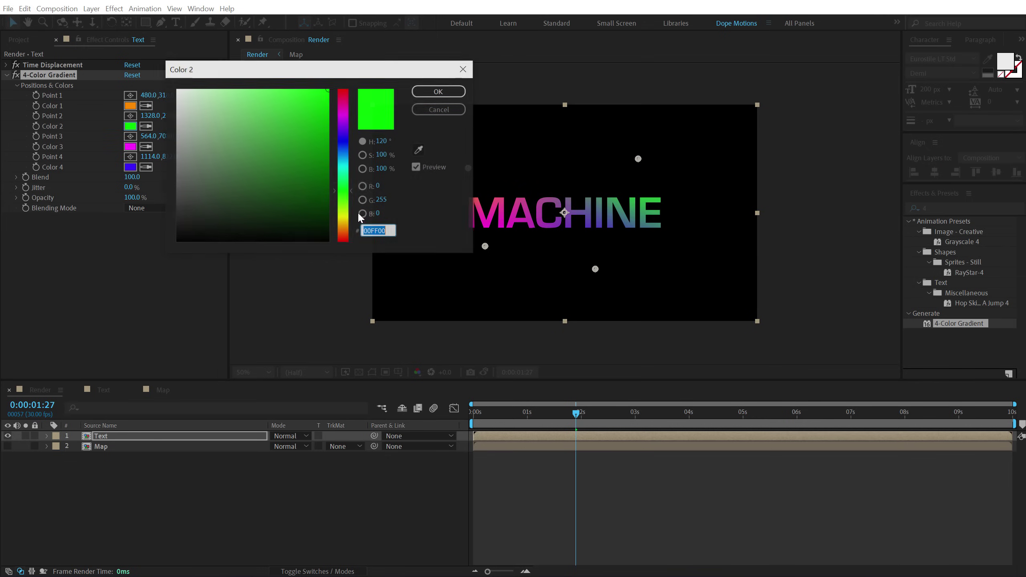
{"action": "left_click", "coordinate": [131, 126]}
{"action": "left_click", "coordinate": [347, 159]}
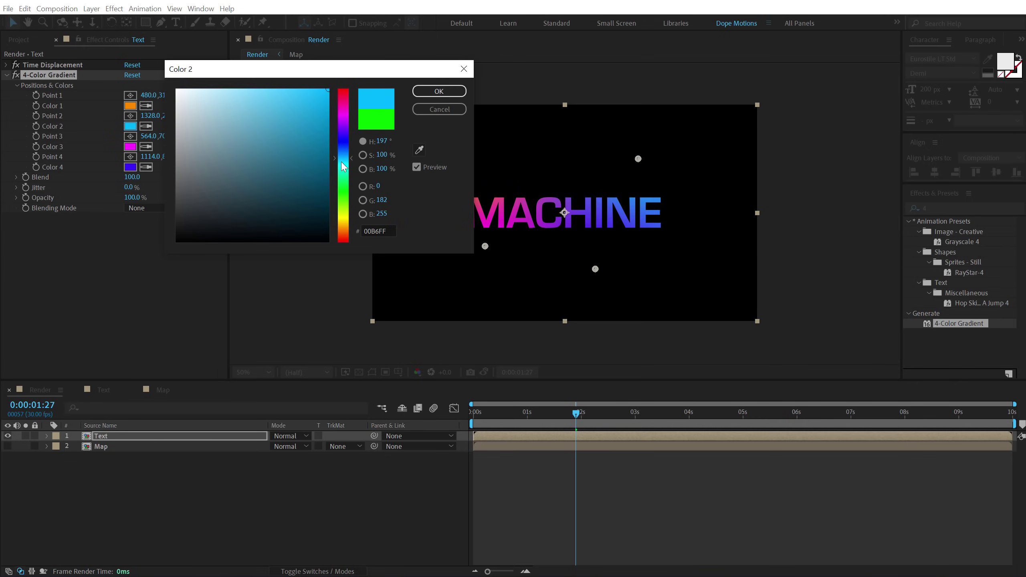
{"action": "left_click_drag", "start_coordinate": [343, 167], "coordinate": [347, 167]}
{"action": "left_click", "coordinate": [458, 92]}
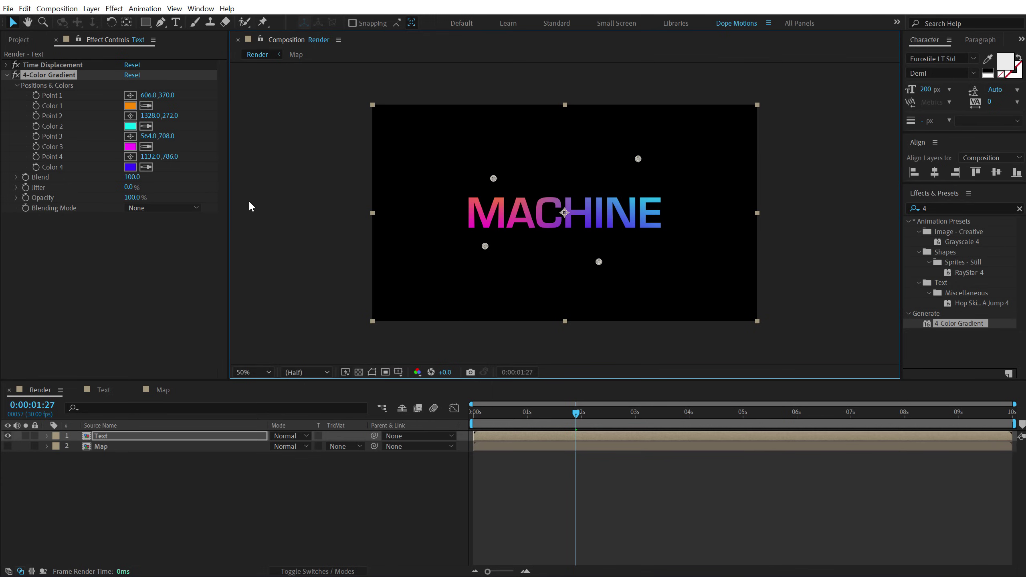
{"action": "left_click_drag", "start_coordinate": [573, 417], "coordinate": [509, 413]}
{"action": "key", "text": "space"}
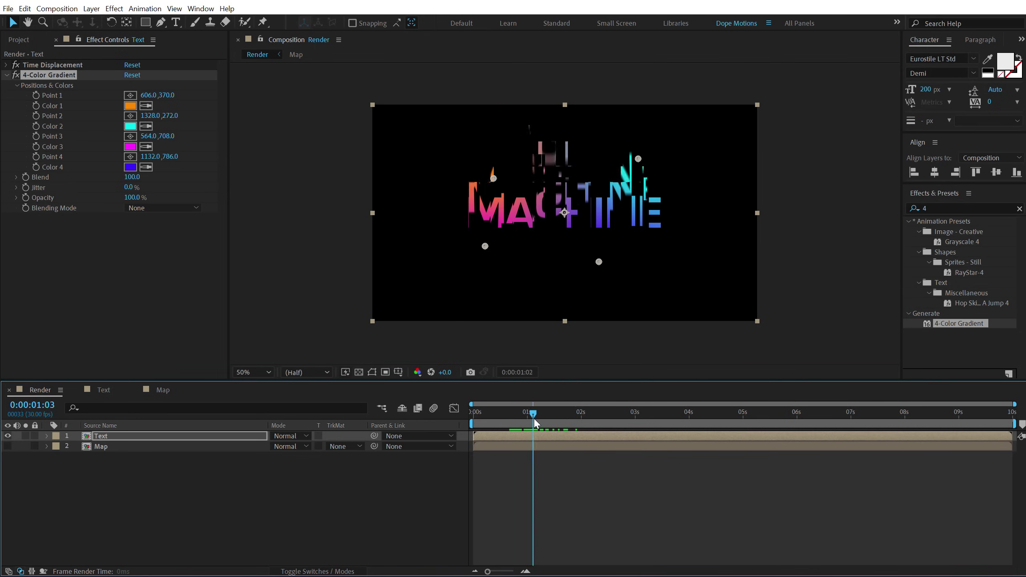
{"action": "left_click", "coordinate": [101, 437]}
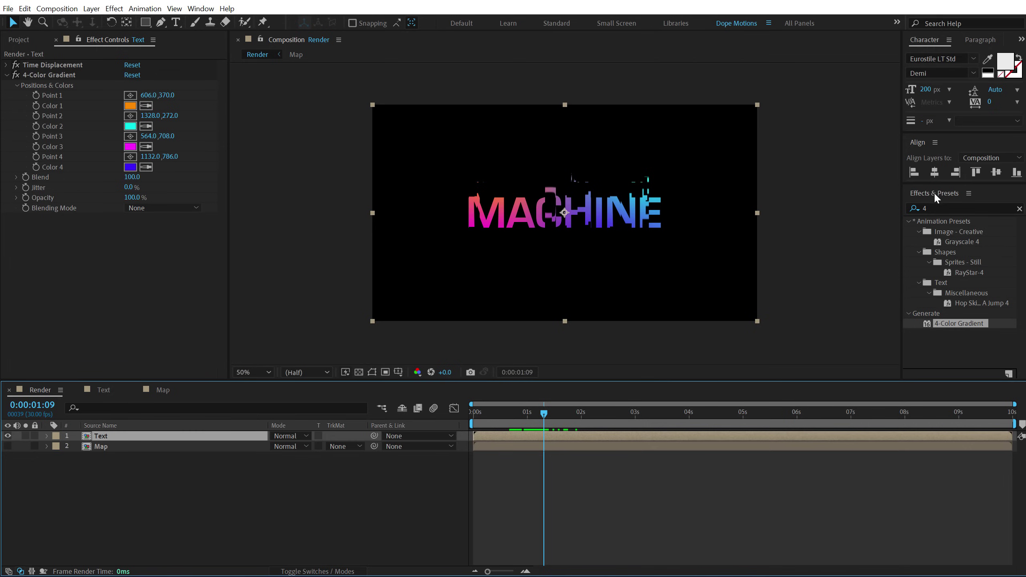
Step: Search for CC Ball Action and apply it to the text
{"action": "left_click", "coordinate": [931, 208]}
{"action": "key", "text": "BackSpace"}
{"action": "type", "text": "cc c"}
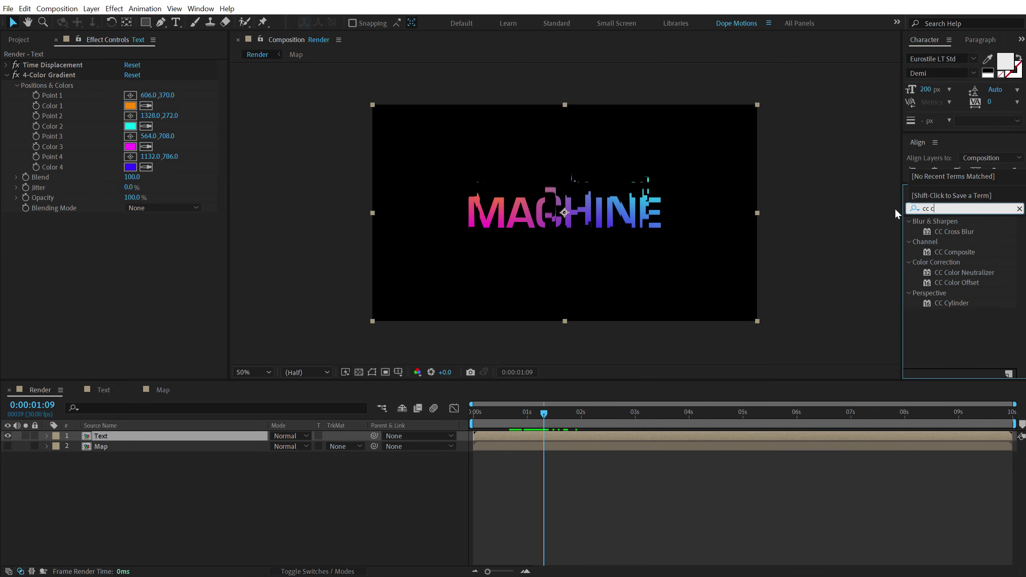
{"action": "key", "text": "BackSpace"}
{"action": "type", "text": "ba"}
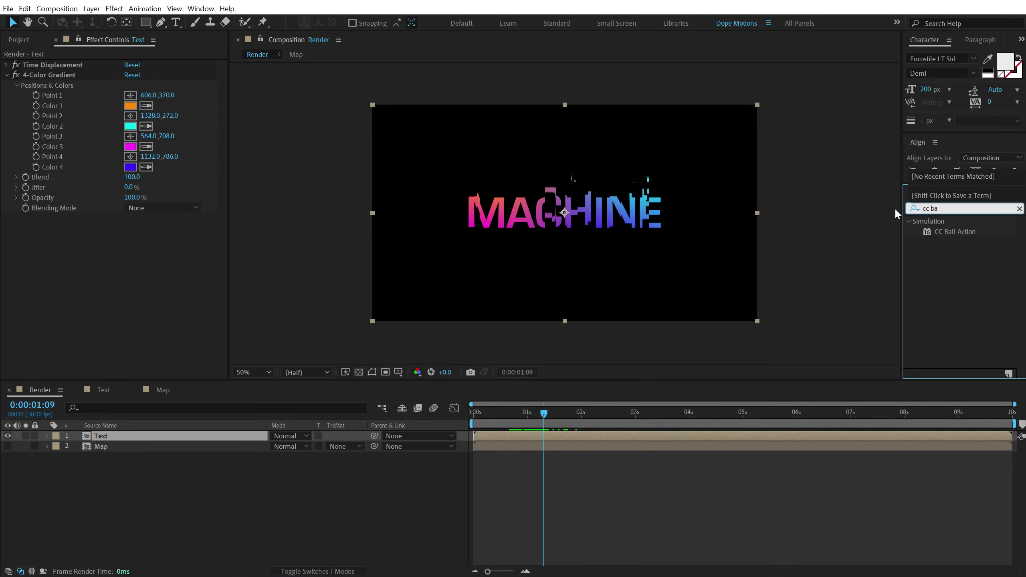
{"action": "double_click", "coordinate": [944, 232]}
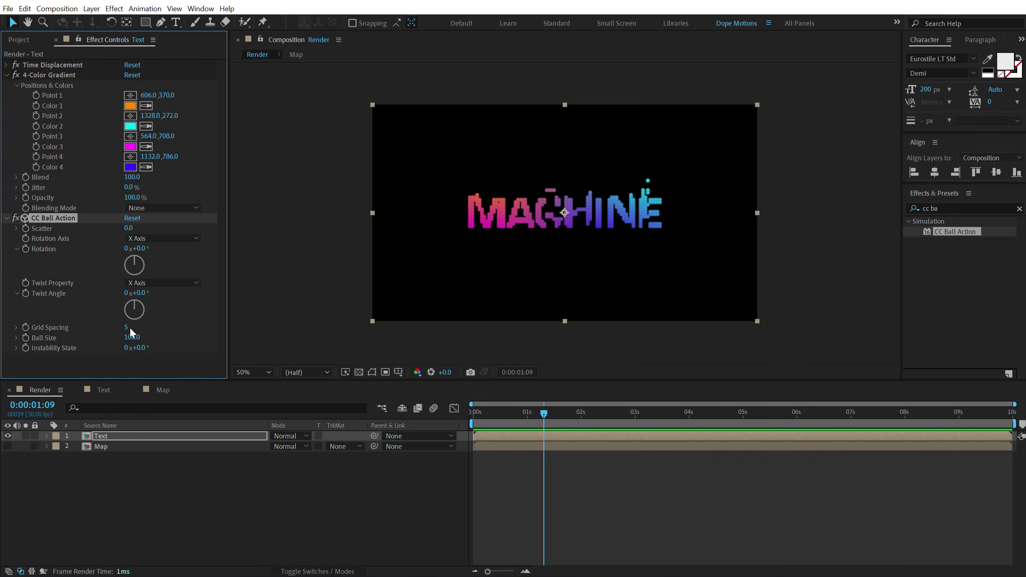
Step: Set CC Ball Action Grid Spacing to 3 and Ball Size to 50
{"action": "left_click", "coordinate": [132, 338]}
{"action": "left_click_drag", "start_coordinate": [125, 327], "coordinate": [119, 328]}
{"action": "left_click", "coordinate": [134, 338]}
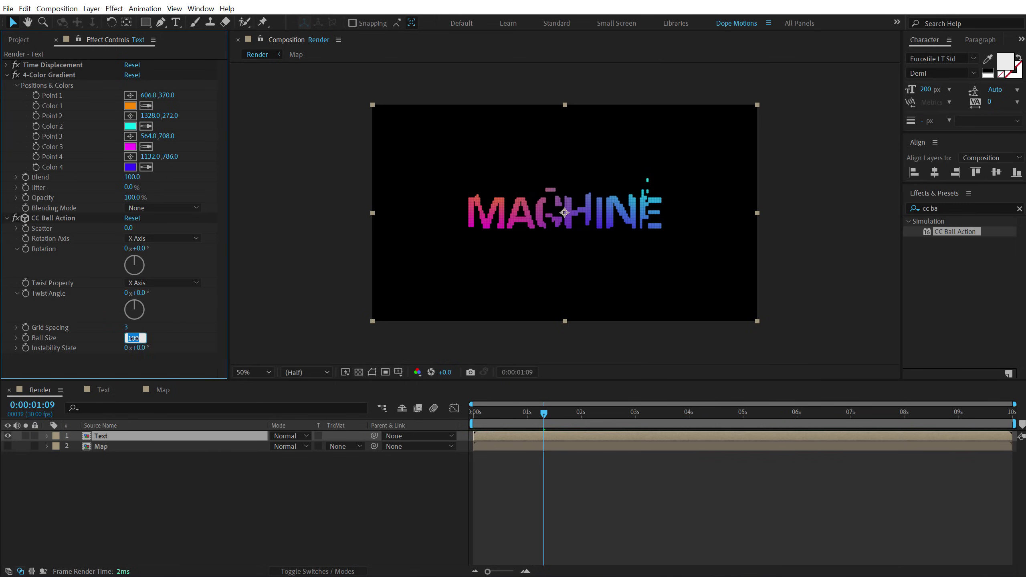
{"action": "type", "text": "45"}
{"action": "key", "text": "Return"}
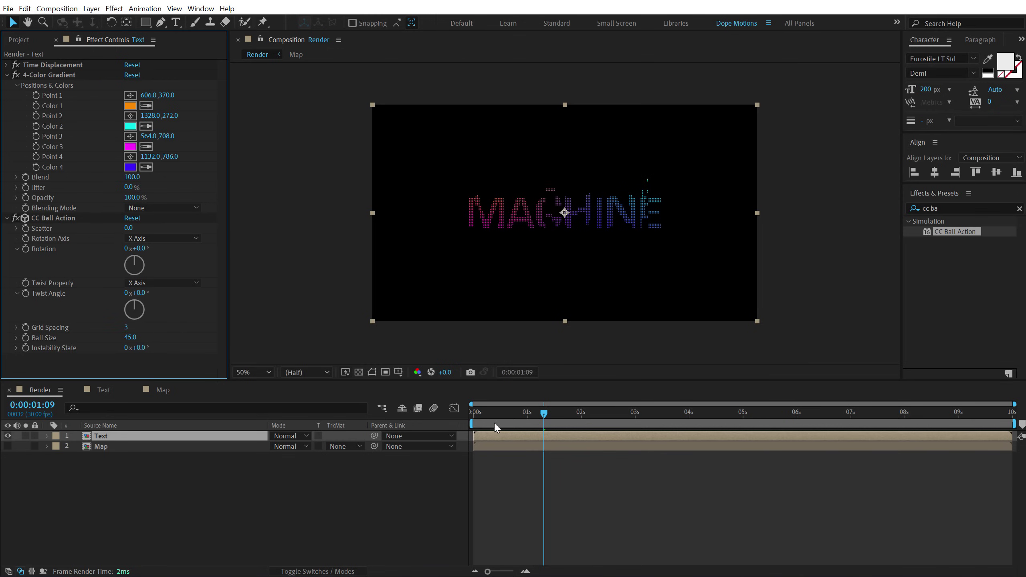
{"action": "left_click_drag", "start_coordinate": [497, 414], "coordinate": [534, 415]}
{"action": "left_click", "coordinate": [129, 337]}
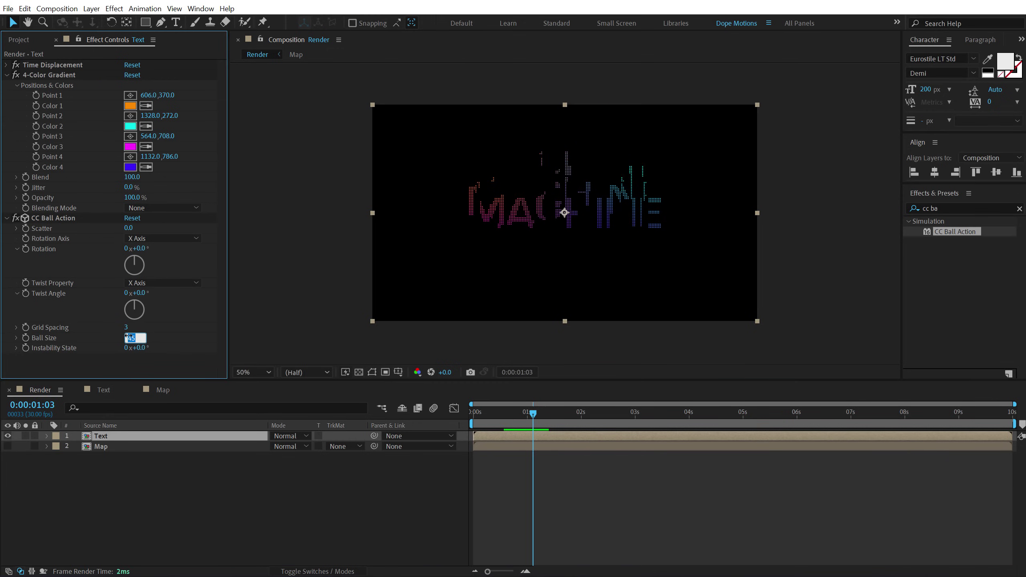
{"action": "key", "text": "Return"}
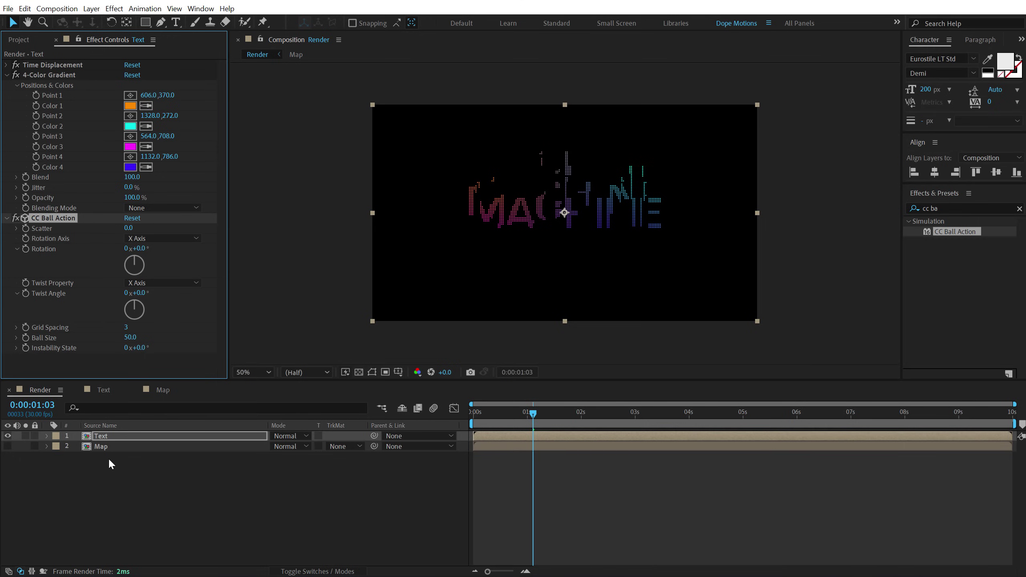
Step: Apply Echo to the MACHINE Text layer with 15 echoes and a decay of 0.80
{"action": "left_click", "coordinate": [111, 437]}
{"action": "left_click", "coordinate": [938, 206]}
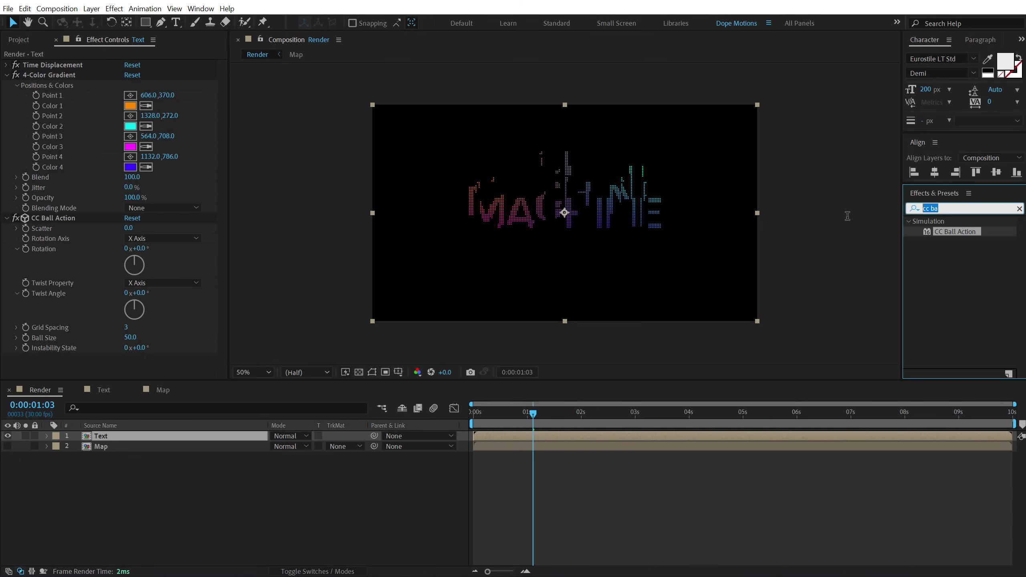
{"action": "type", "text": "echo"}
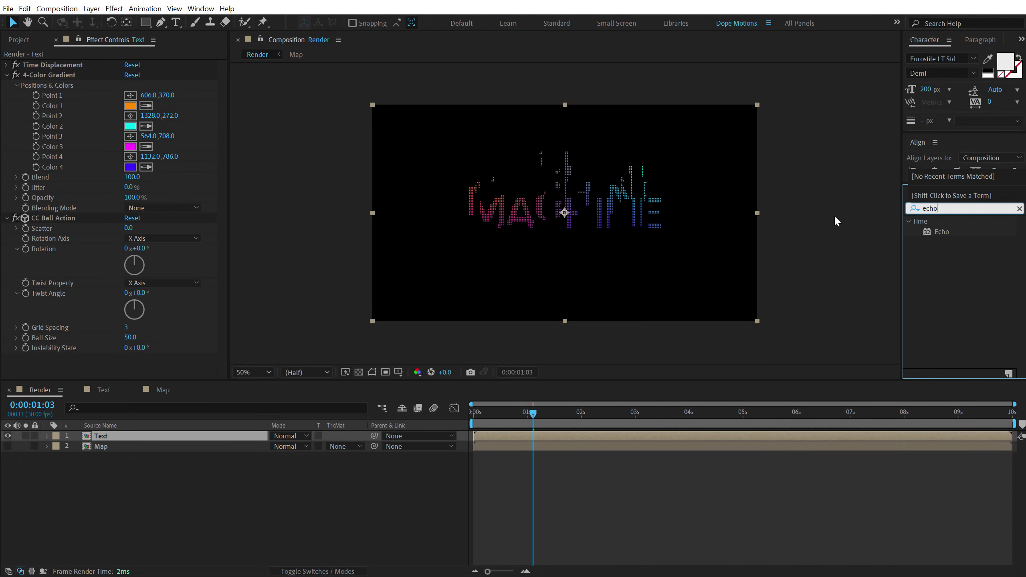
{"action": "double_click", "coordinate": [943, 232]}
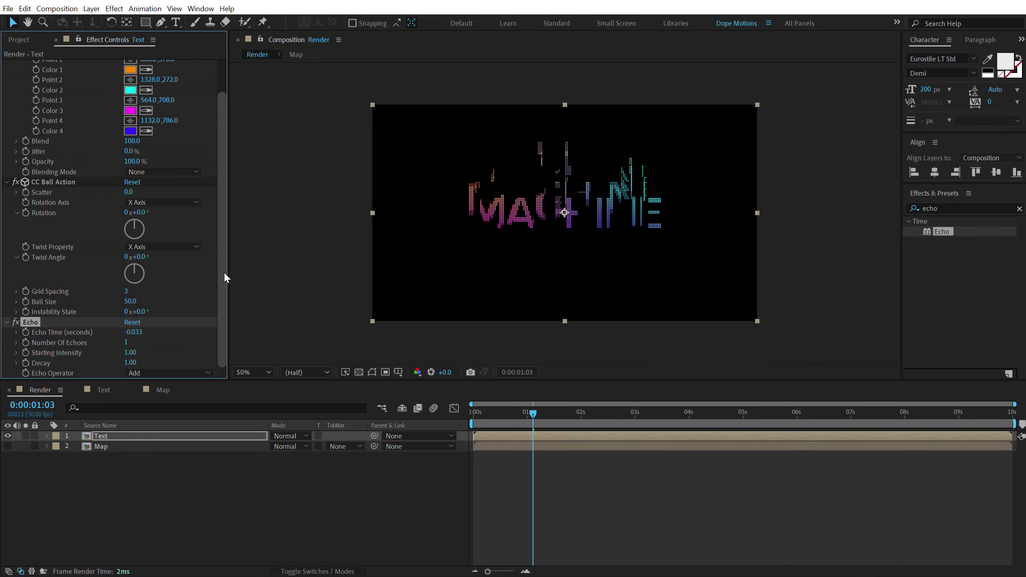
{"action": "left_click_drag", "start_coordinate": [494, 412], "coordinate": [518, 414]}
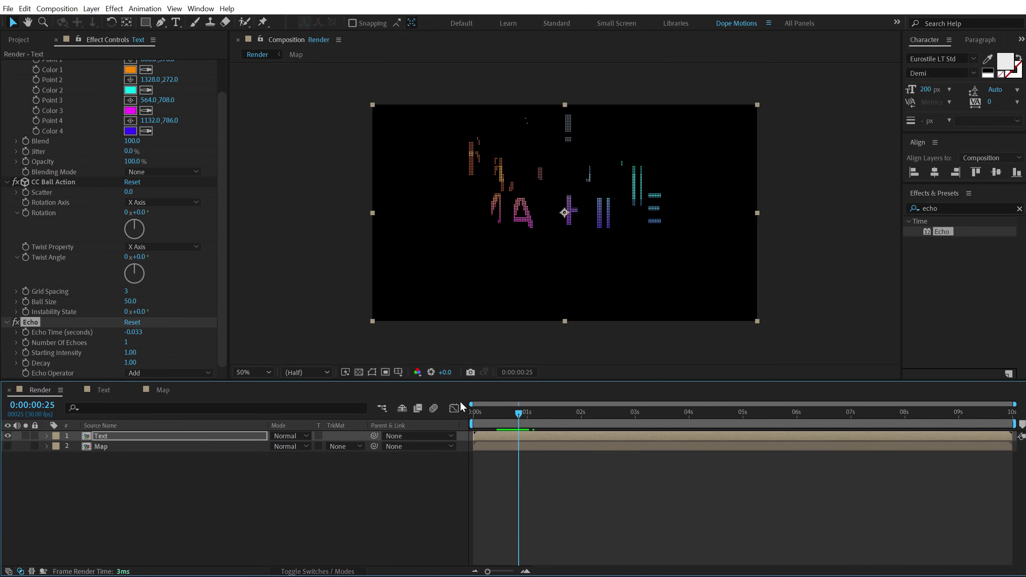
{"action": "left_click", "coordinate": [127, 342]}
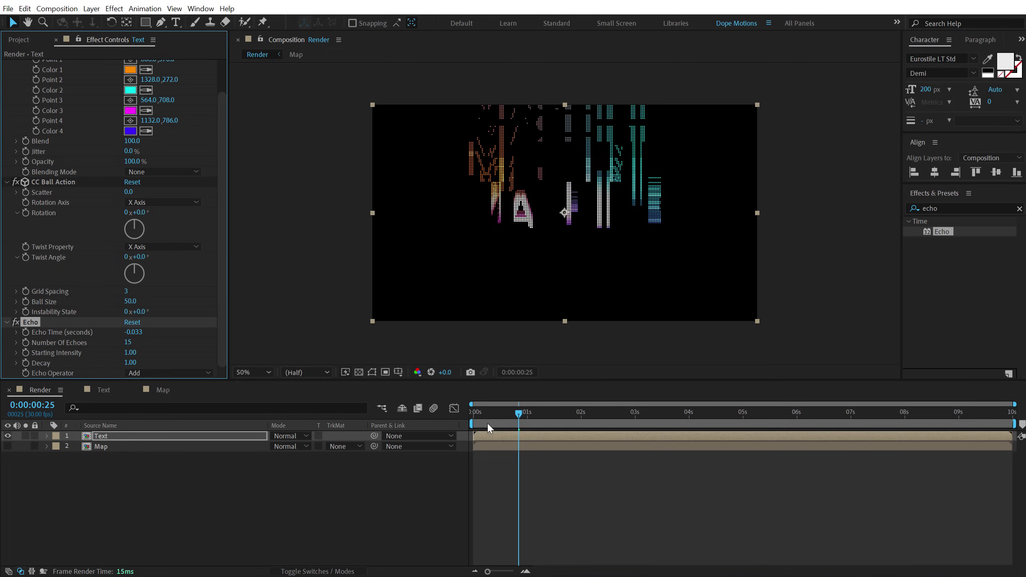
{"action": "left_click_drag", "start_coordinate": [484, 418], "coordinate": [532, 410]}
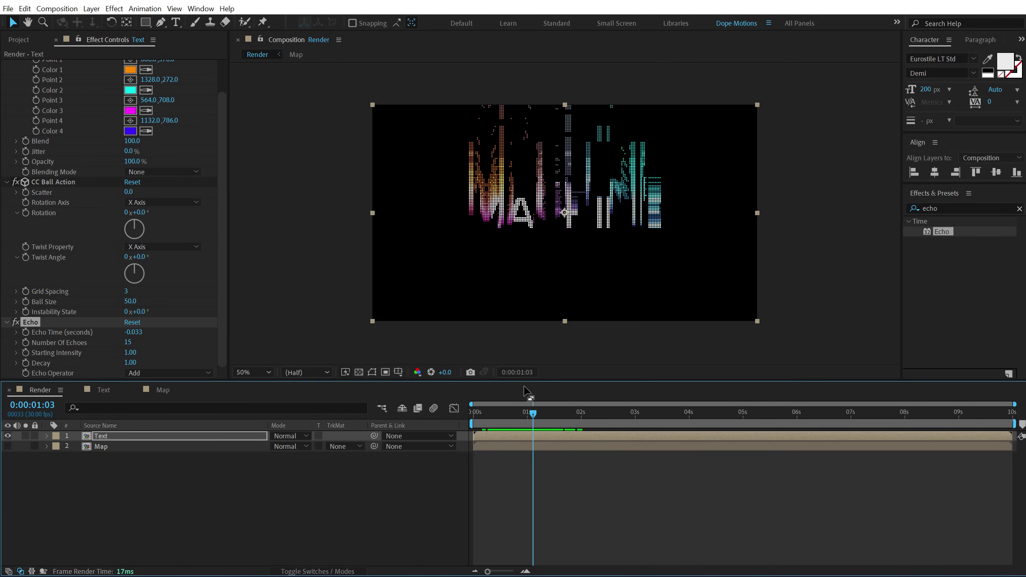
{"action": "left_click", "coordinate": [217, 298]}
{"action": "left_click", "coordinate": [135, 362]}
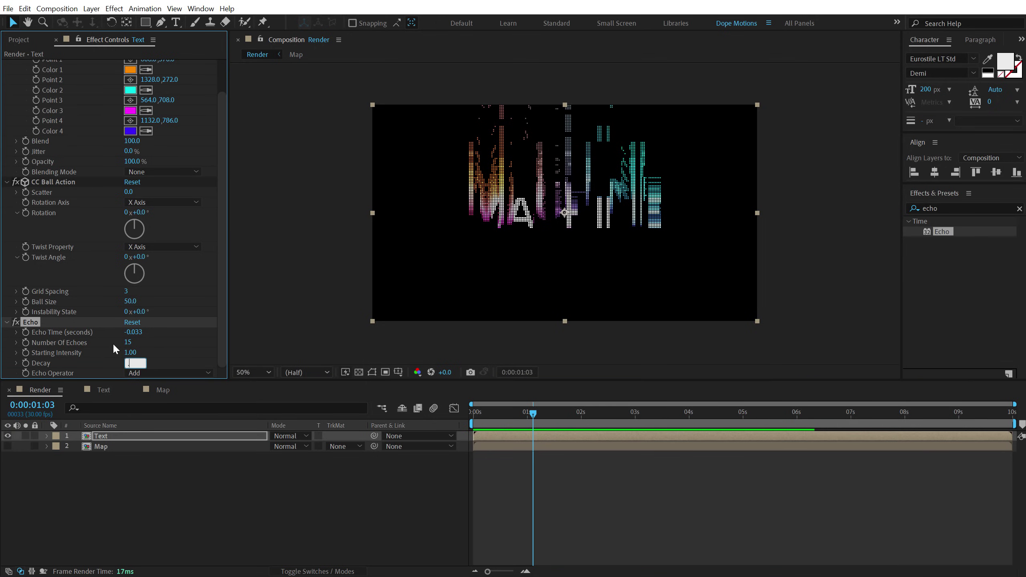
{"action": "type", "text": ".8"}
{"action": "key", "text": "Return"}
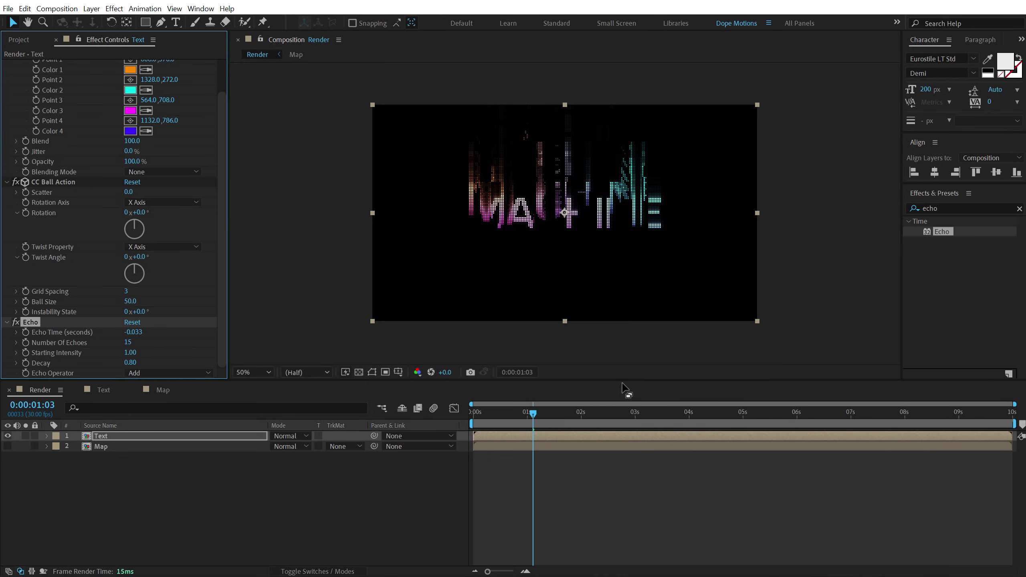
Step: Apply Glow to the Text layer with Glow Radius 270 and Glow Intensity 1.1
{"action": "left_click", "coordinate": [921, 210]}
{"action": "type", "text": "glow"}
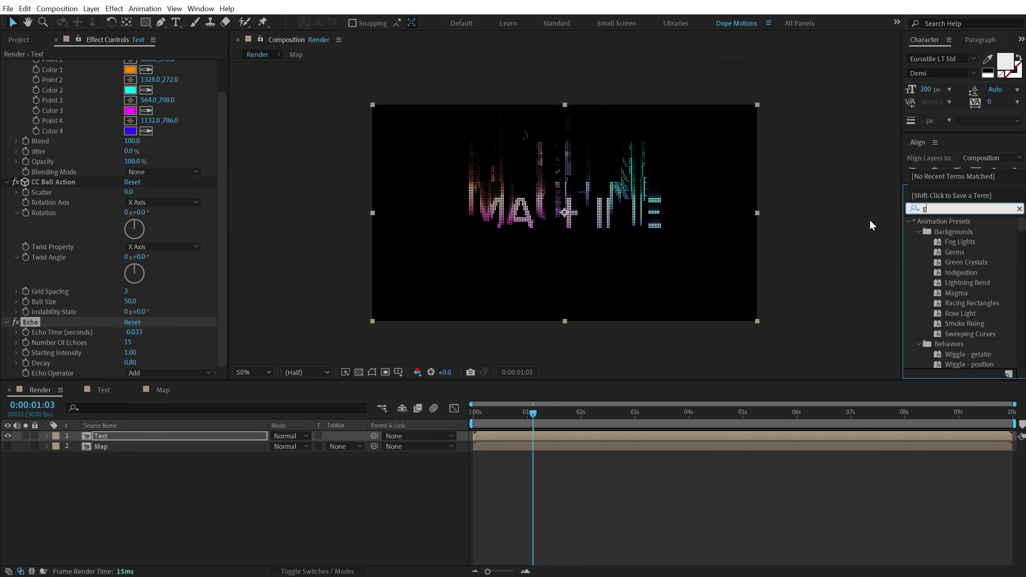
{"action": "double_click", "coordinate": [950, 283]}
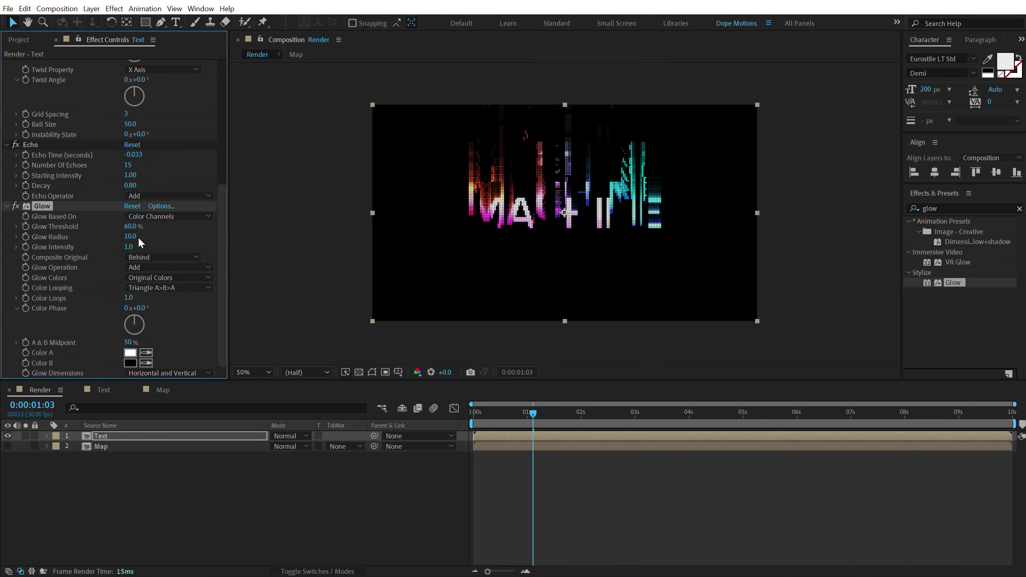
{"action": "left_click", "coordinate": [130, 237]}
{"action": "key", "text": "Return"}
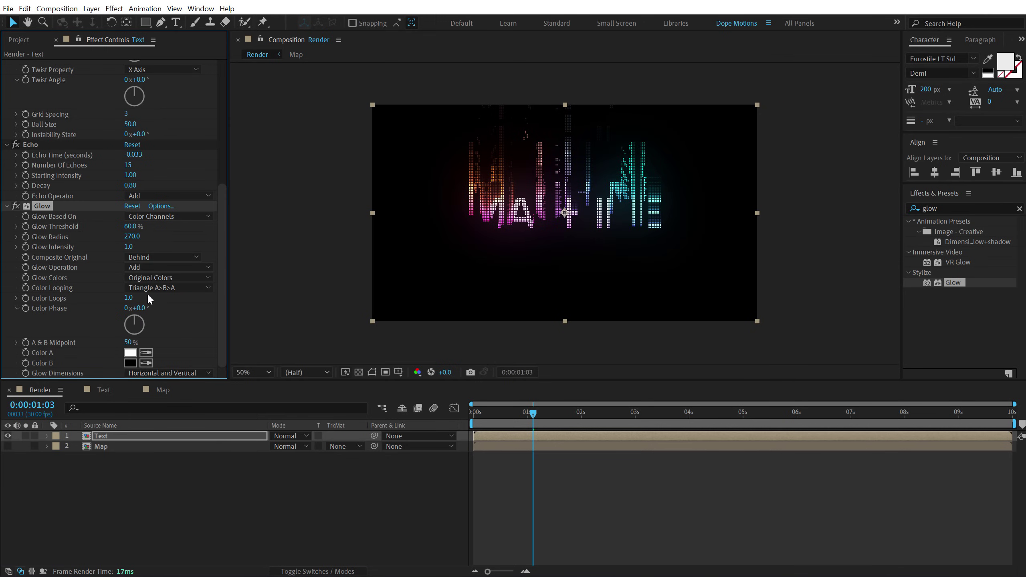
{"action": "left_click", "coordinate": [127, 247]}
{"action": "type", "text": "11.1"}
{"action": "key", "text": "Return"}
Step: Add a vertical-only Fast Box Blur with Blur Radius 18 to the text and preview the streaks
{"action": "left_click", "coordinate": [915, 208]}
{"action": "key", "text": "BackSpace"}
{"action": "type", "text": "fast"}
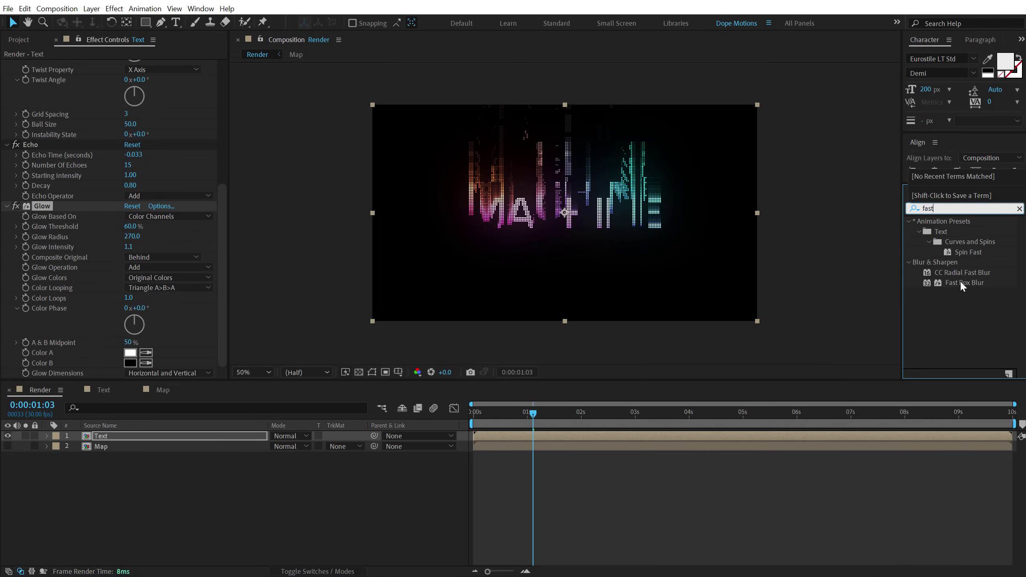
{"action": "double_click", "coordinate": [960, 281]}
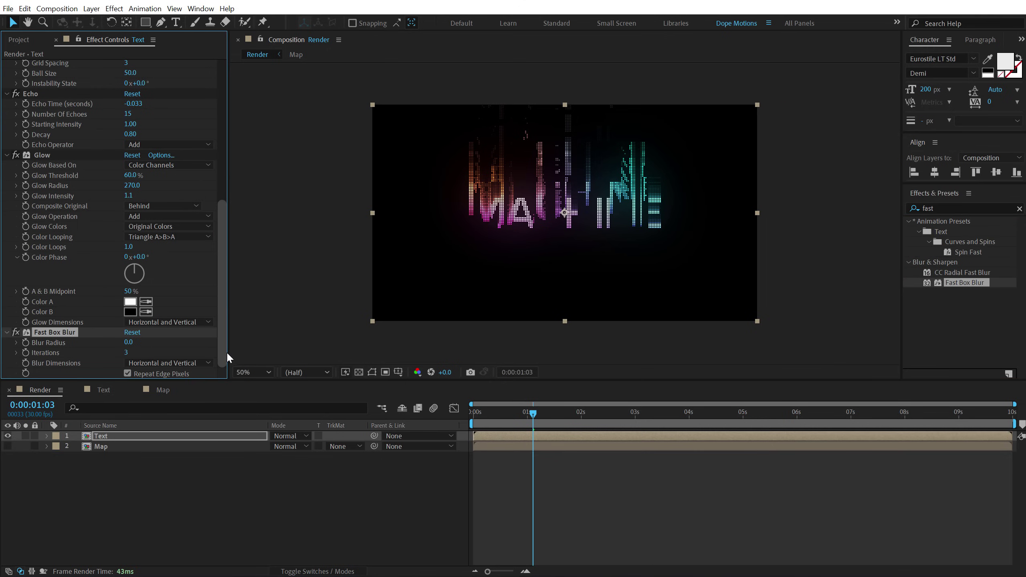
{"action": "left_click", "coordinate": [146, 362]}
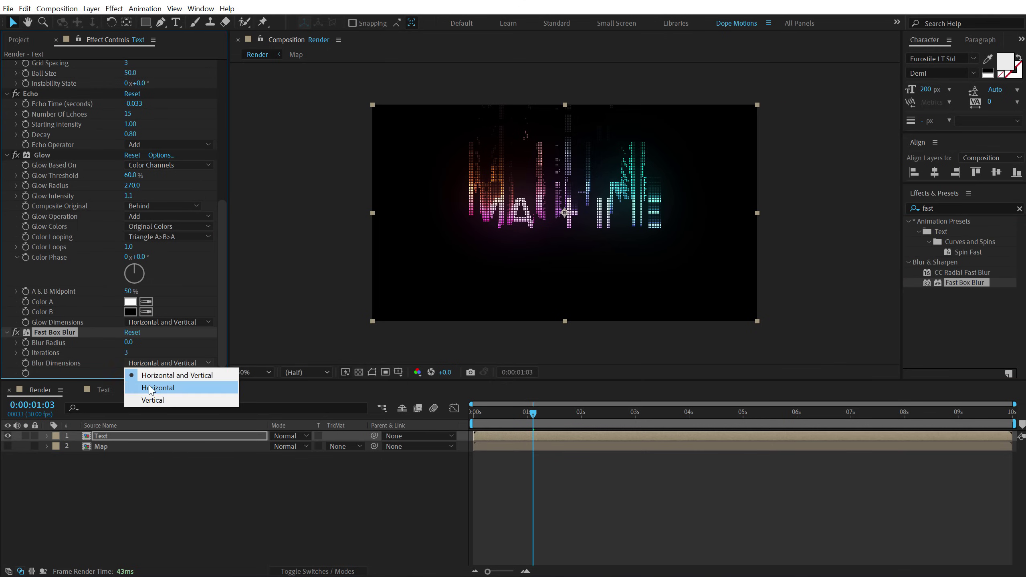
{"action": "left_click", "coordinate": [150, 400]}
{"action": "left_click_drag", "start_coordinate": [128, 344], "coordinate": [139, 344]}
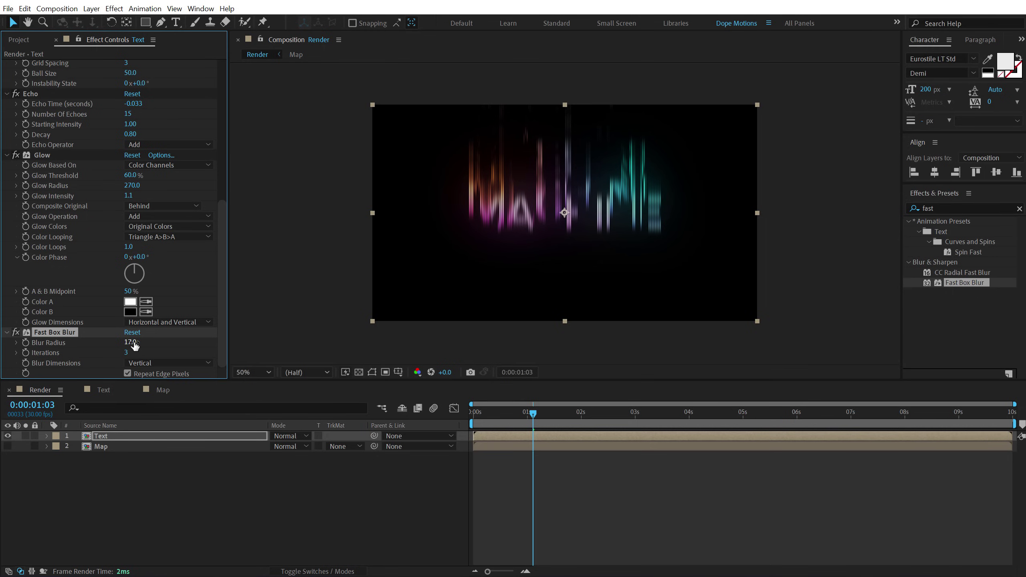
{"action": "left_click", "coordinate": [134, 343]}
{"action": "type", "text": "18"}
{"action": "key", "text": "Return"}
{"action": "left_click", "coordinate": [494, 411]}
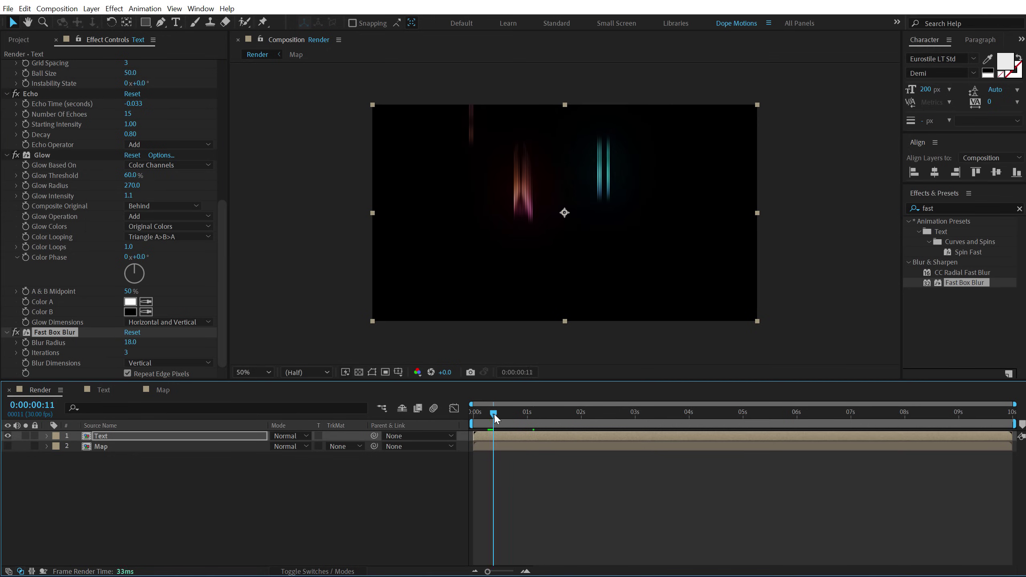
{"action": "mouse_move", "coordinate": [496, 416]}
{"action": "left_mouse_down"}
{"action": "mouse_move", "coordinate": [548, 415]}
{"action": "mouse_move", "coordinate": [511, 421]}
{"action": "left_mouse_up"}
Step: Duplicate the effects-laden Text layer twice, making three stacked copies
{"action": "key", "text": "space"}
{"action": "left_click", "coordinate": [106, 436]}
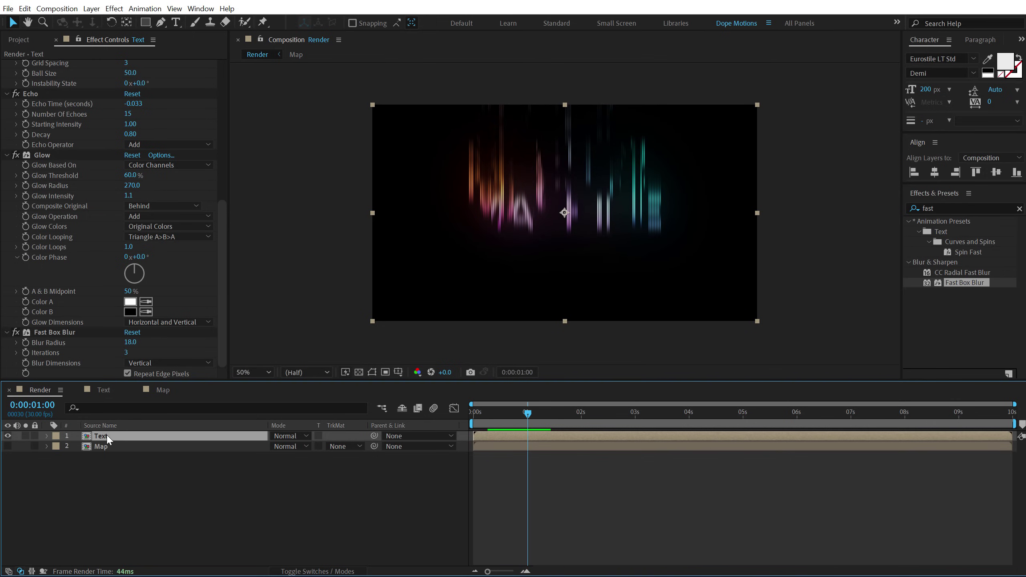
{"action": "key", "text": "ctrl+d"}
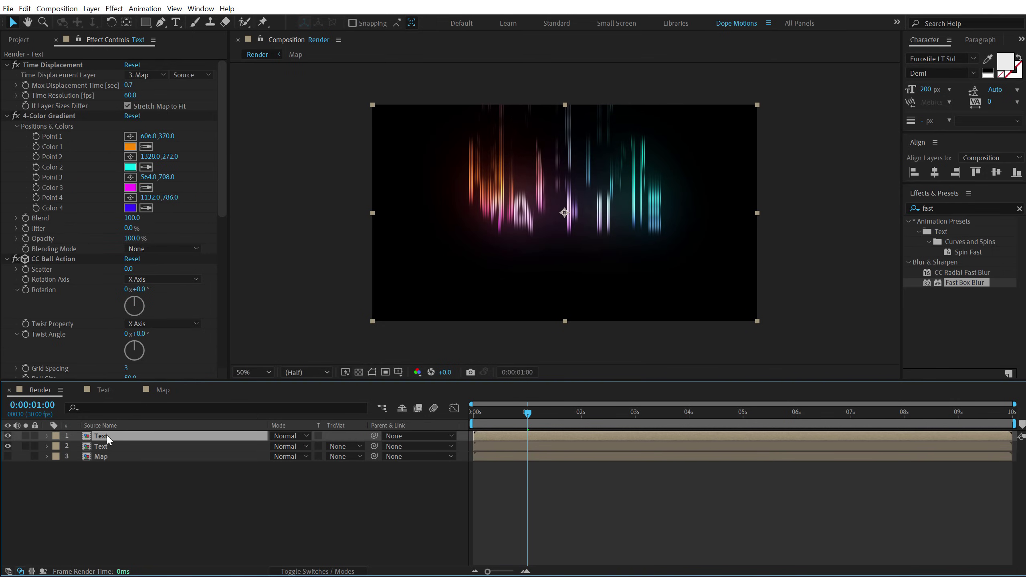
{"action": "key", "text": "ctrl+d"}
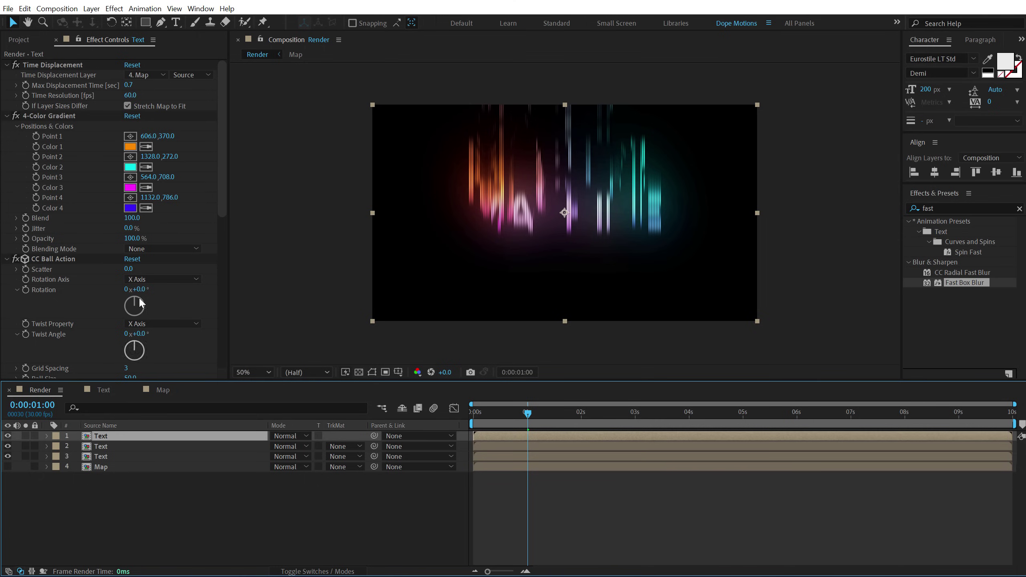
Step: On the top copy, disable every effect except Time Displacement and offset it slightly later
{"action": "left_click", "coordinate": [6, 116]}
{"action": "left_click", "coordinate": [6, 127]}
{"action": "left_click", "coordinate": [6, 137]}
{"action": "left_click", "coordinate": [6, 146]}
{"action": "left_click", "coordinate": [6, 156]}
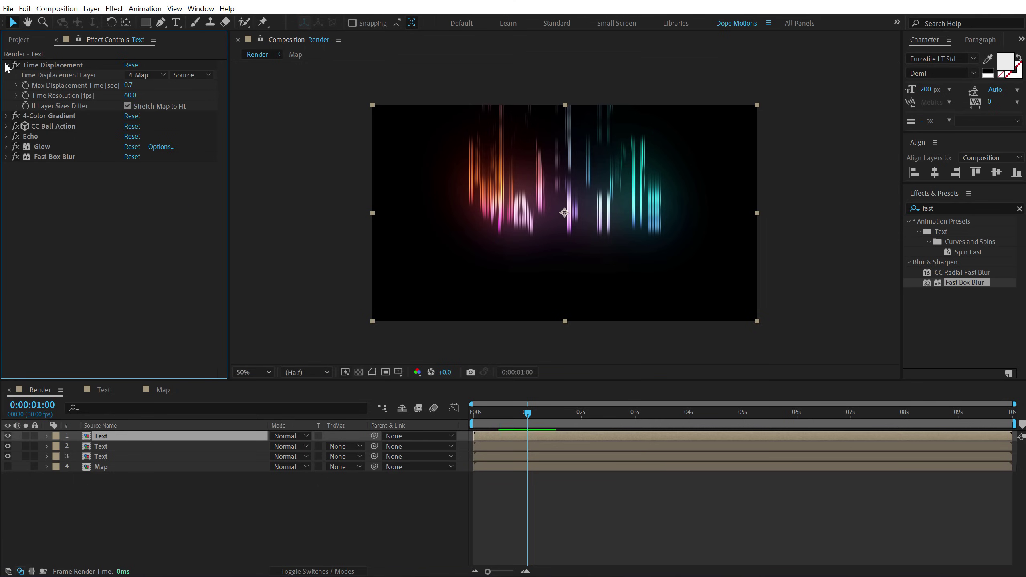
{"action": "left_click", "coordinate": [15, 115]}
{"action": "left_click_drag", "start_coordinate": [15, 127], "coordinate": [15, 157]}
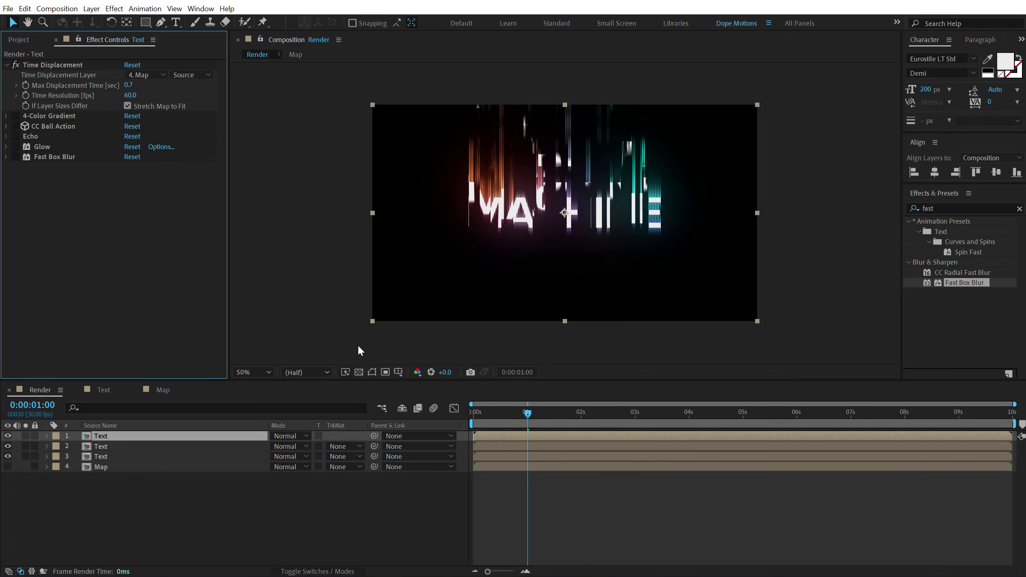
{"action": "left_click_drag", "start_coordinate": [484, 433], "coordinate": [540, 416]}
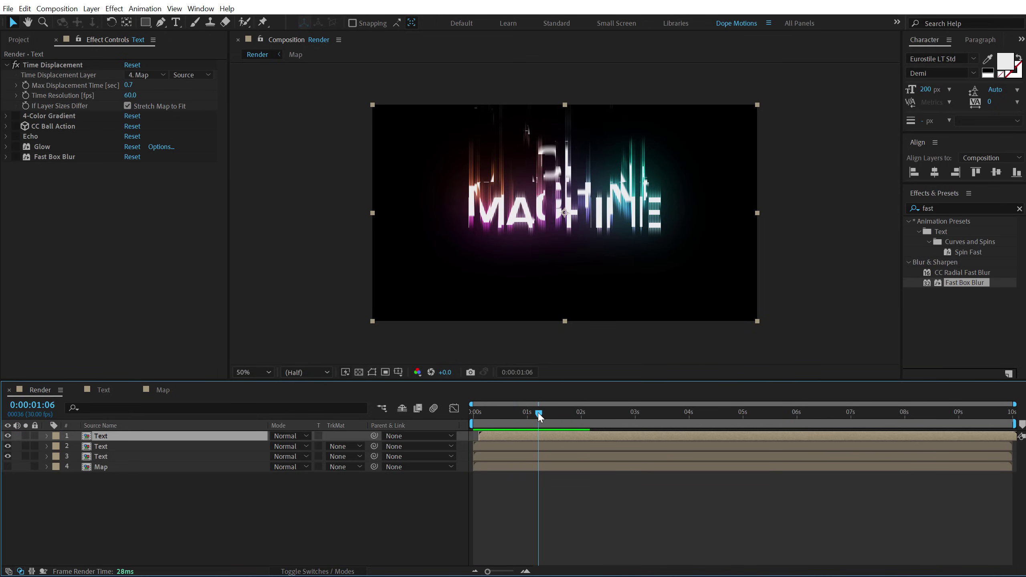
Step: Set the second Text copy's Echo Decay to 0.90, after trying 1.00 first
{"action": "left_click", "coordinate": [109, 449]}
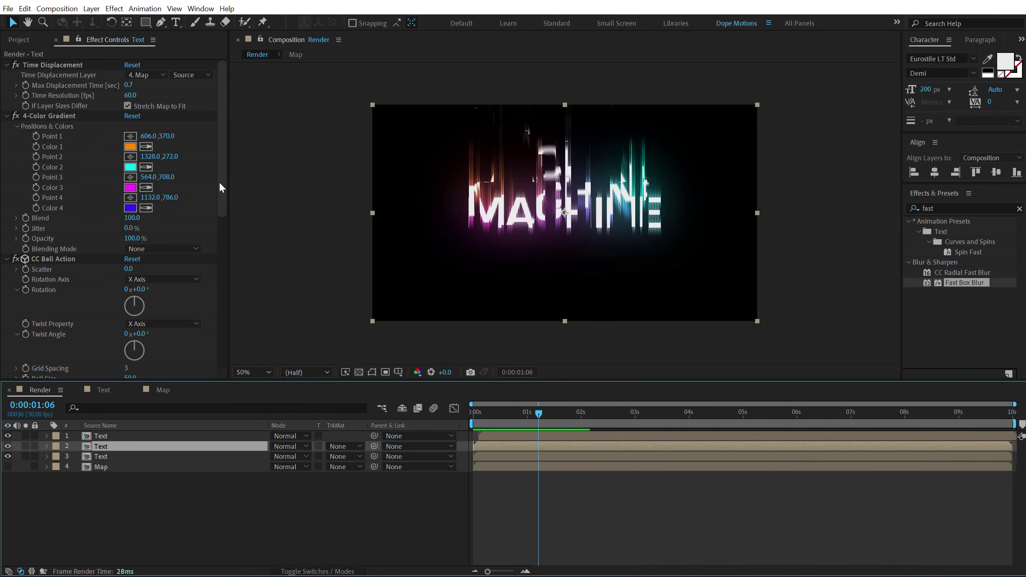
{"action": "left_click_drag", "start_coordinate": [221, 185], "coordinate": [220, 351]}
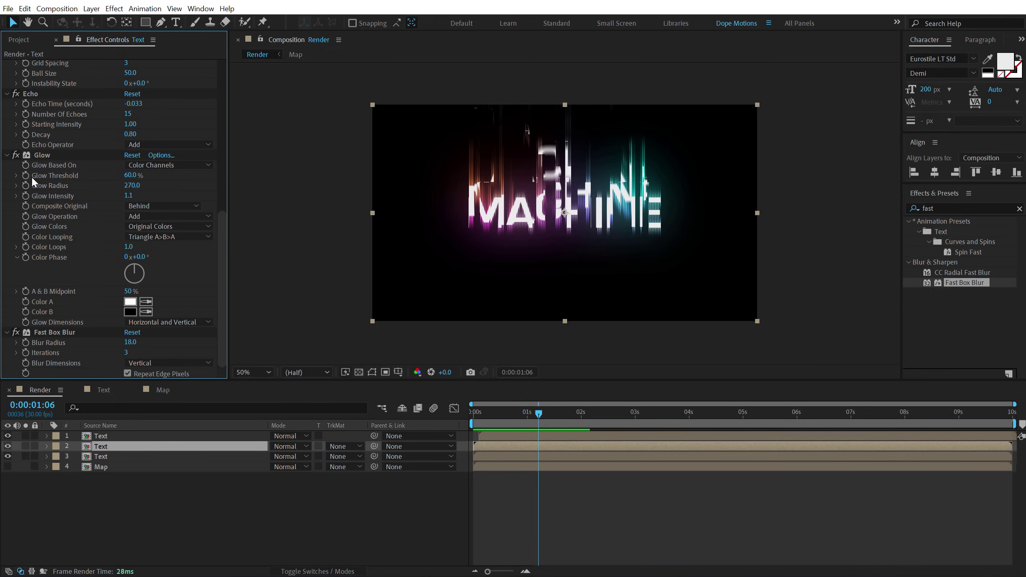
{"action": "left_click", "coordinate": [129, 135]}
{"action": "key", "text": "Return"}
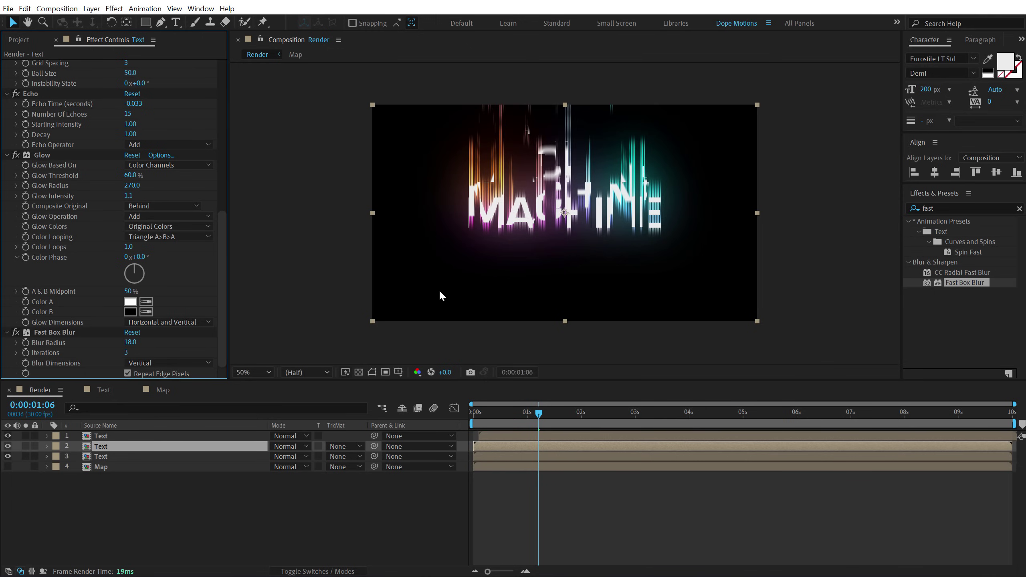
{"action": "left_click_drag", "start_coordinate": [502, 410], "coordinate": [558, 409]}
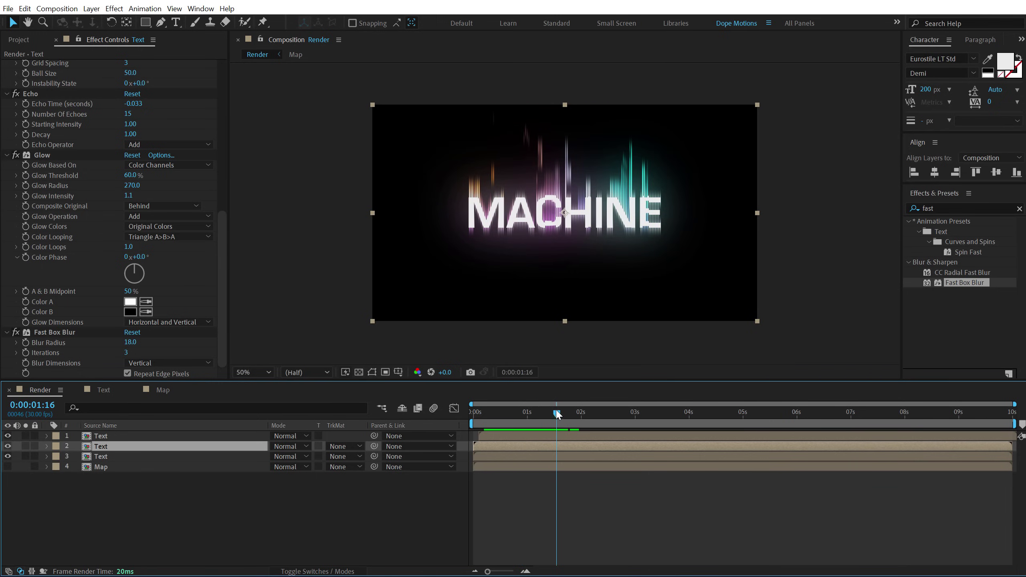
{"action": "left_click", "coordinate": [135, 135]}
{"action": "type", "text": ".9"}
{"action": "key", "text": "Return"}
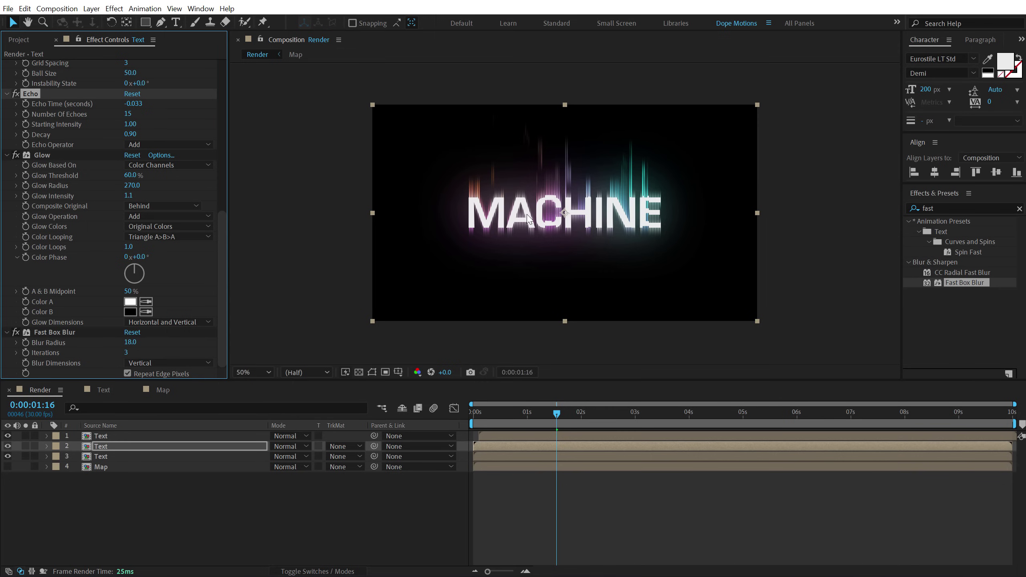
Step: Raise its Fast Box Blur radius to 20, viewing the comp at full size
{"action": "key", "text": "slash"}
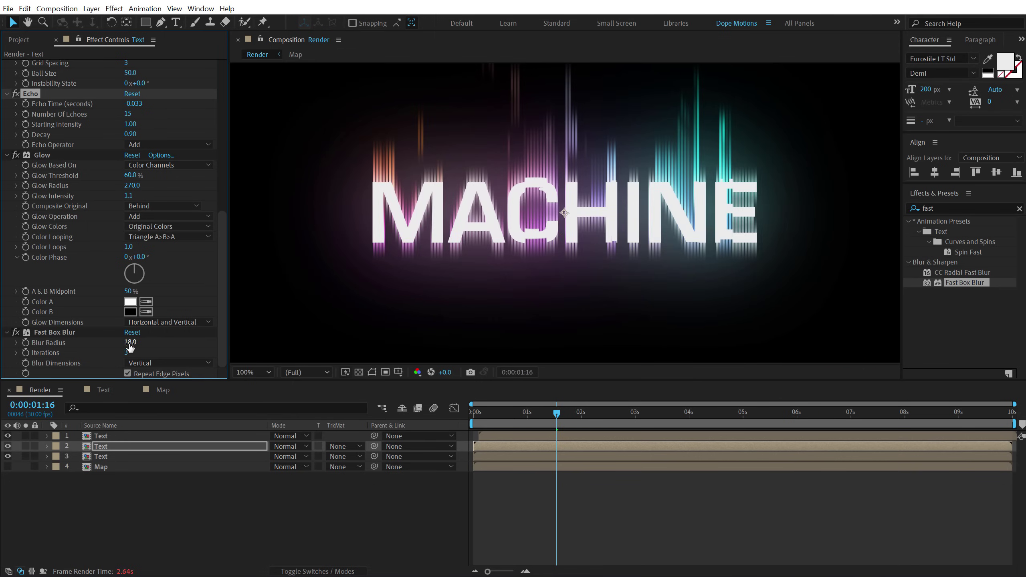
{"action": "left_click", "coordinate": [130, 342]}
{"action": "key", "text": "Return"}
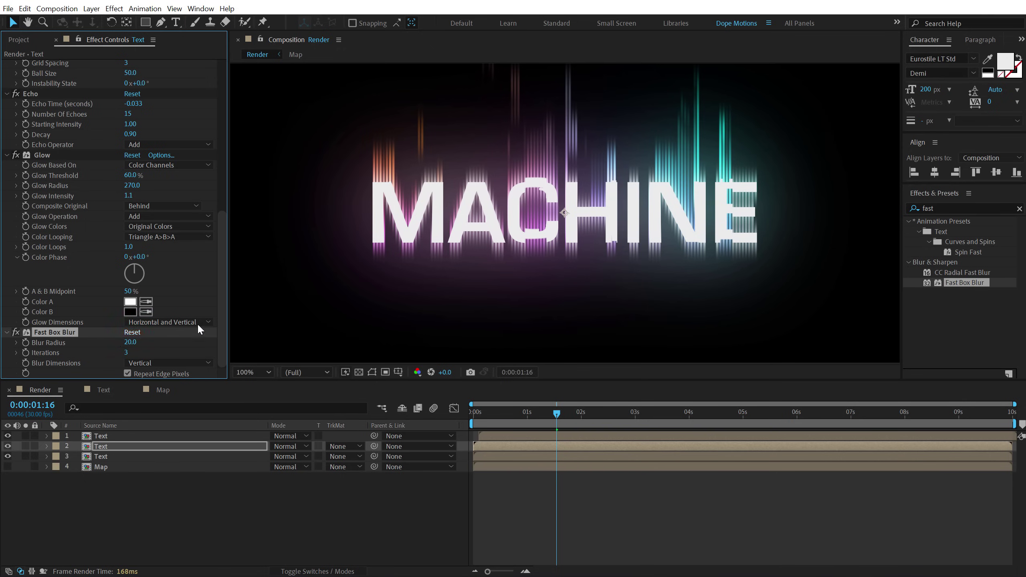
{"action": "left_click", "coordinate": [130, 524]}
Step: Create a new adjustment layer named 'Noise' in the Render comp
{"action": "right_click", "coordinate": [138, 508]}
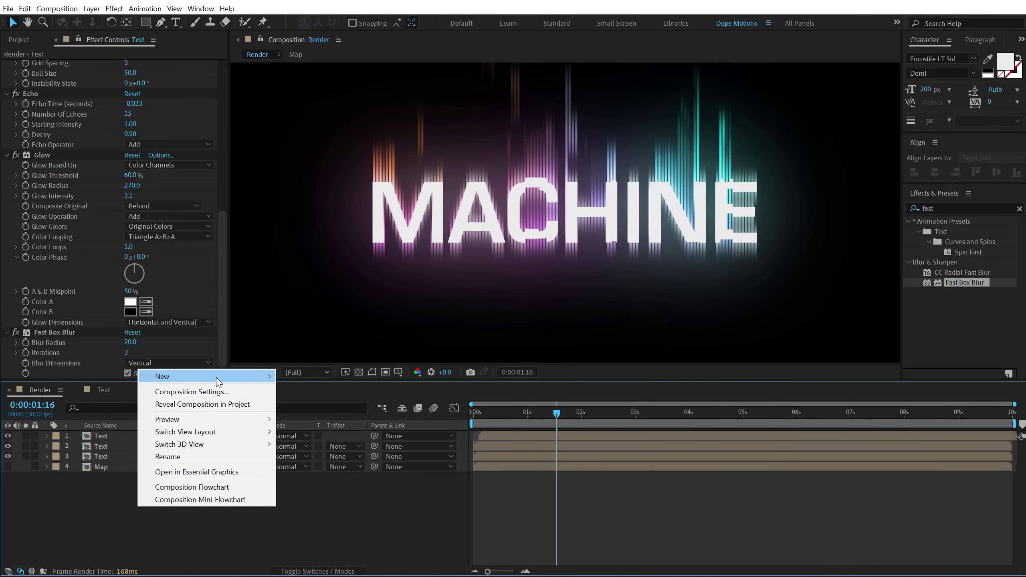
{"action": "mouse_move", "coordinate": [219, 378]}
{"action": "left_click", "coordinate": [334, 467]}
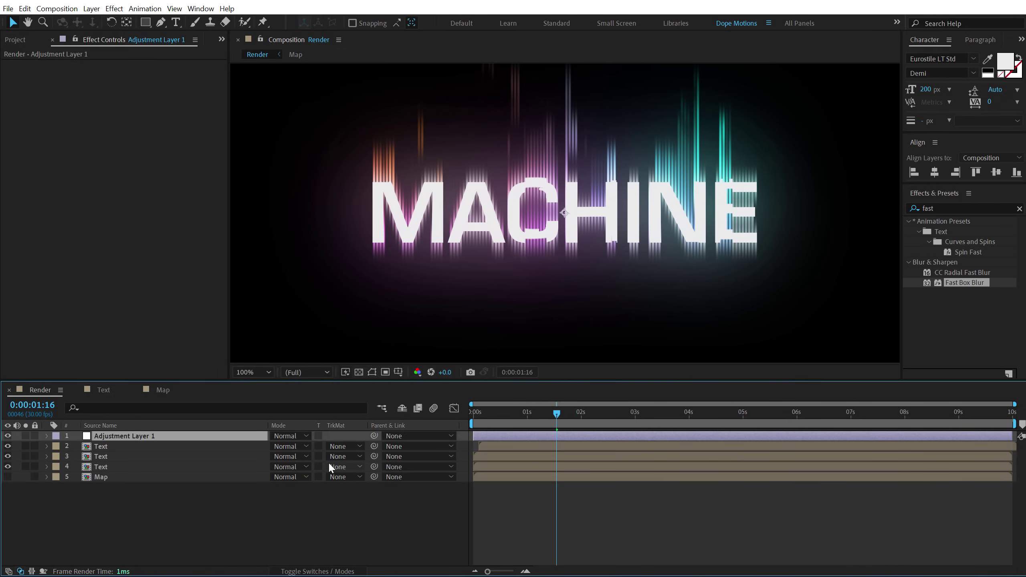
{"action": "key", "text": "Return"}
{"action": "type", "text": "Noise"}
{"action": "key", "text": "Return"}
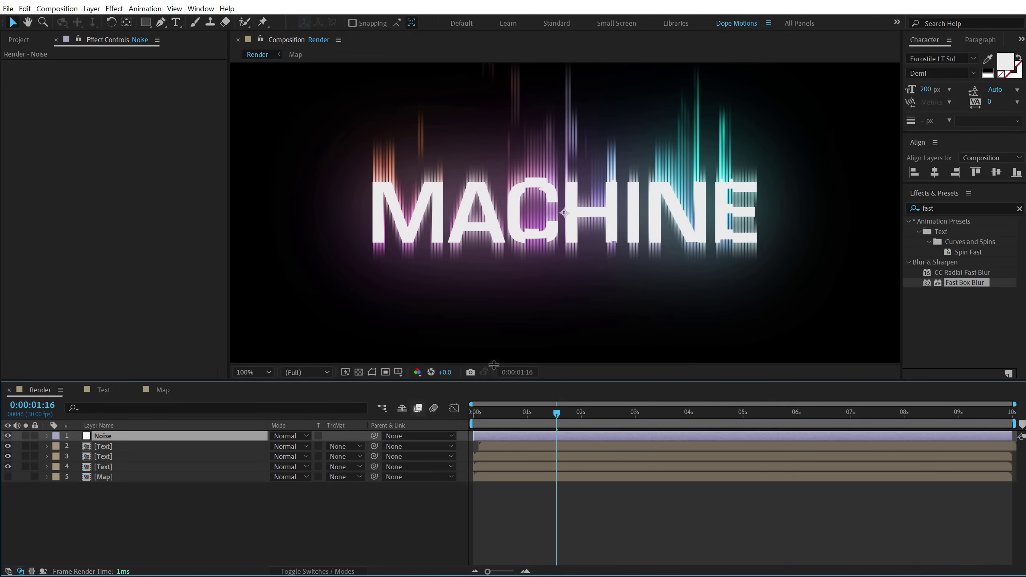
Step: Apply Noise to it at 3% with Use Color Noise and Clipping turned off
{"action": "left_click", "coordinate": [946, 207]}
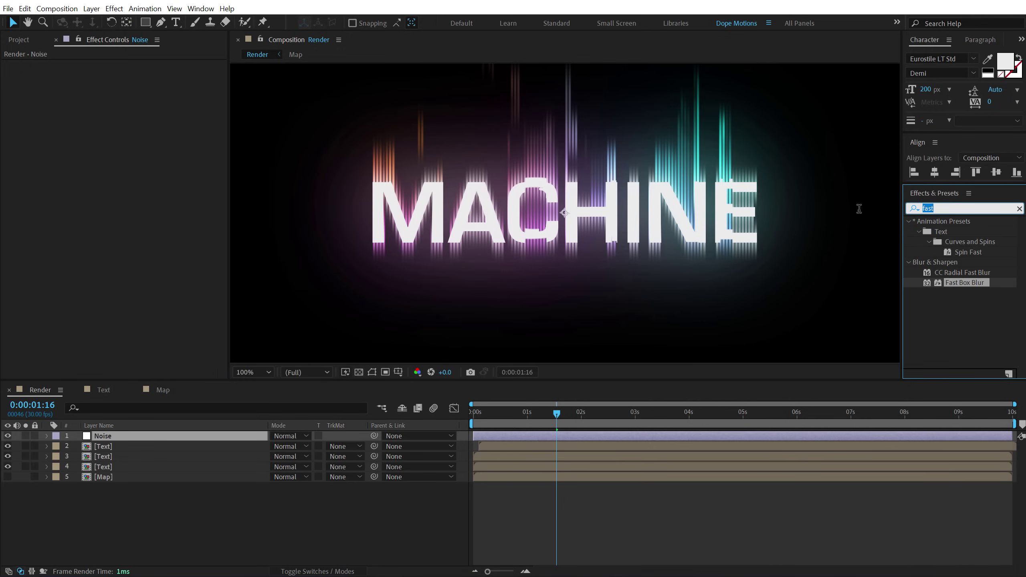
{"action": "type", "text": "nois"}
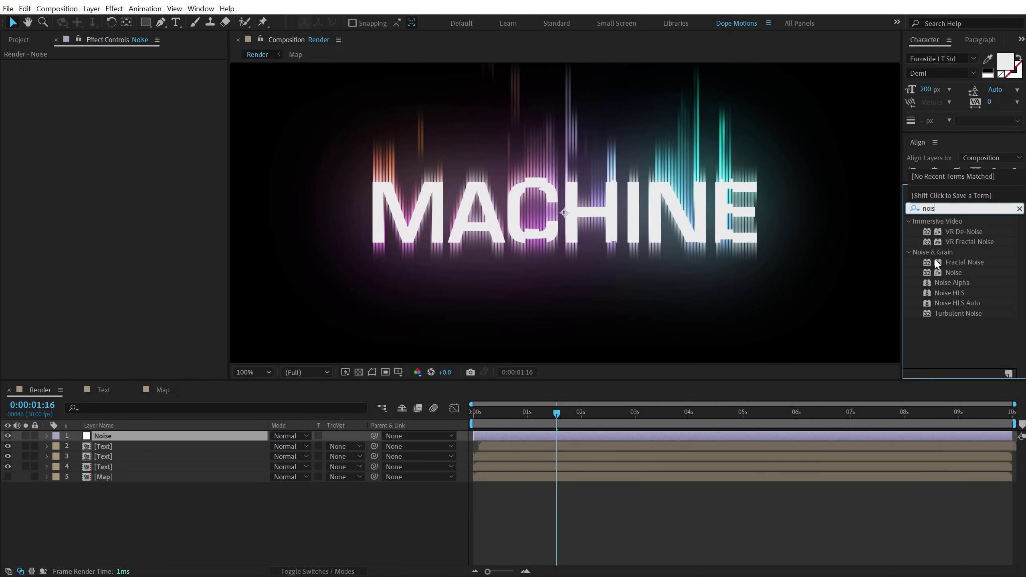
{"action": "double_click", "coordinate": [953, 272]}
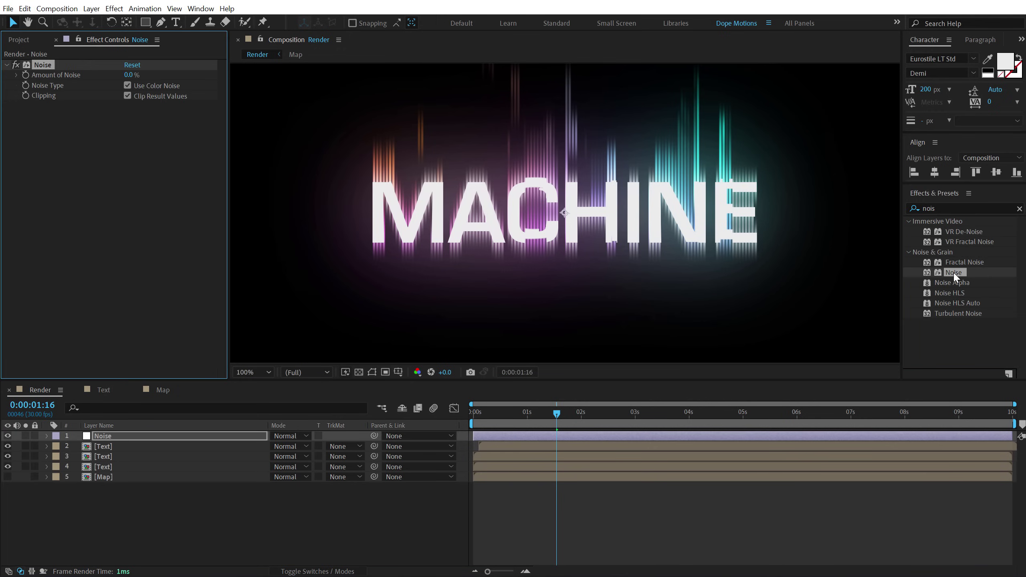
{"action": "left_click", "coordinate": [127, 96]}
{"action": "left_click", "coordinate": [127, 85]}
{"action": "left_click", "coordinate": [128, 75]}
{"action": "type", "text": "3"}
{"action": "left_click", "coordinate": [148, 161]}
Step: Switch the project to 16 bpc colour depth and return the preview to half resolution
{"action": "left_click", "coordinate": [25, 39]}
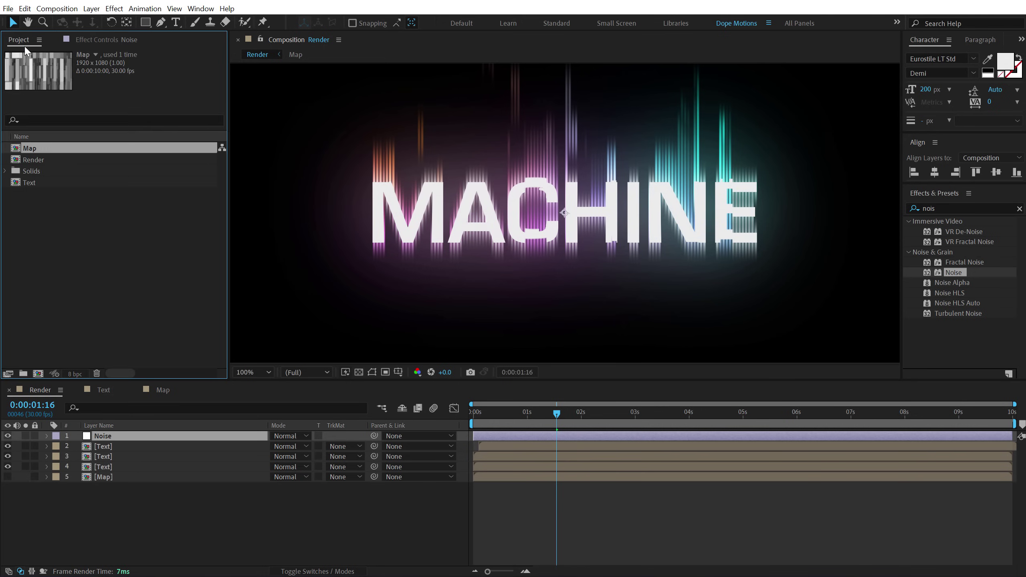
{"action": "left_click", "coordinate": [71, 374], "text": "alt"}
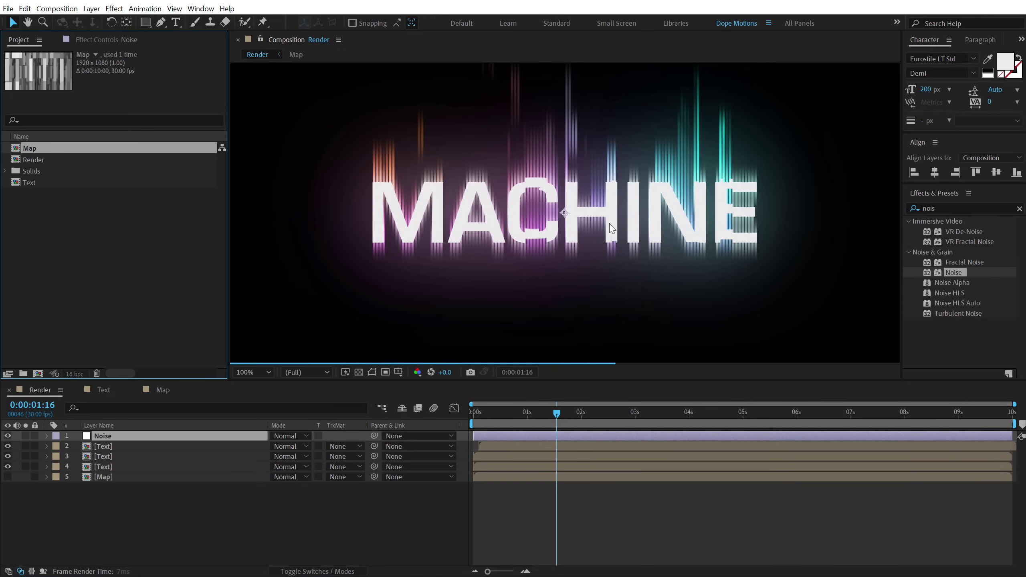
{"action": "key", "text": "comma"}
{"action": "key", "text": "comma"}
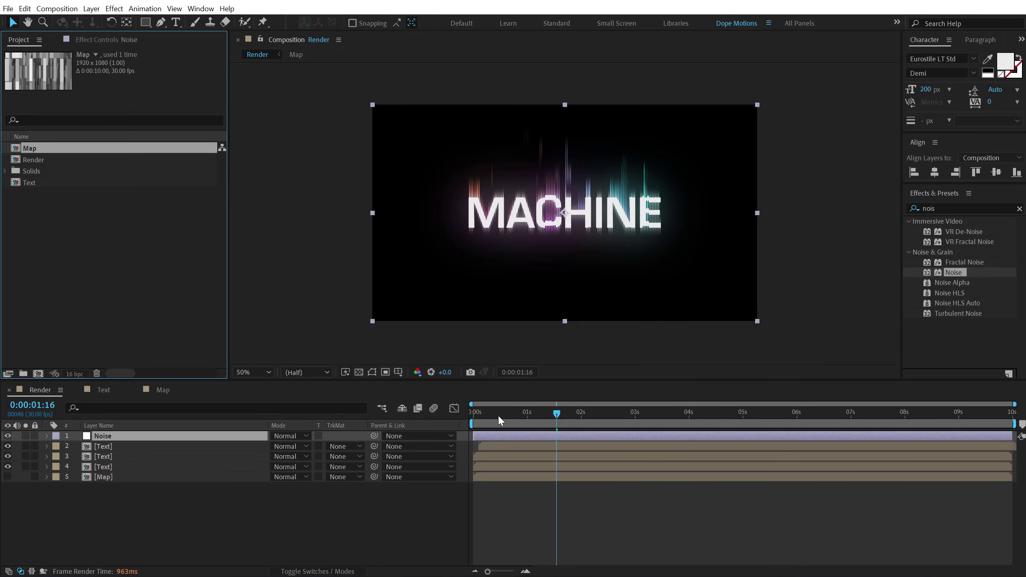
{"action": "left_click_drag", "start_coordinate": [500, 423], "coordinate": [536, 416]}
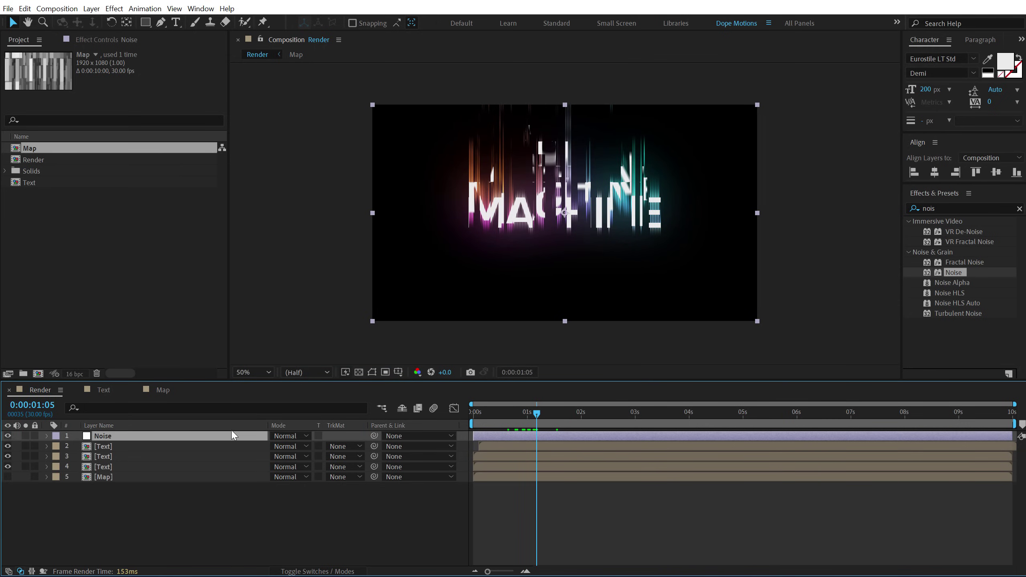
Step: In the Map comp, set Fractal Noise Scale Width 186, Height 2332, Complexity 3.2, Evolution −89°
{"action": "double_click", "coordinate": [103, 476]}
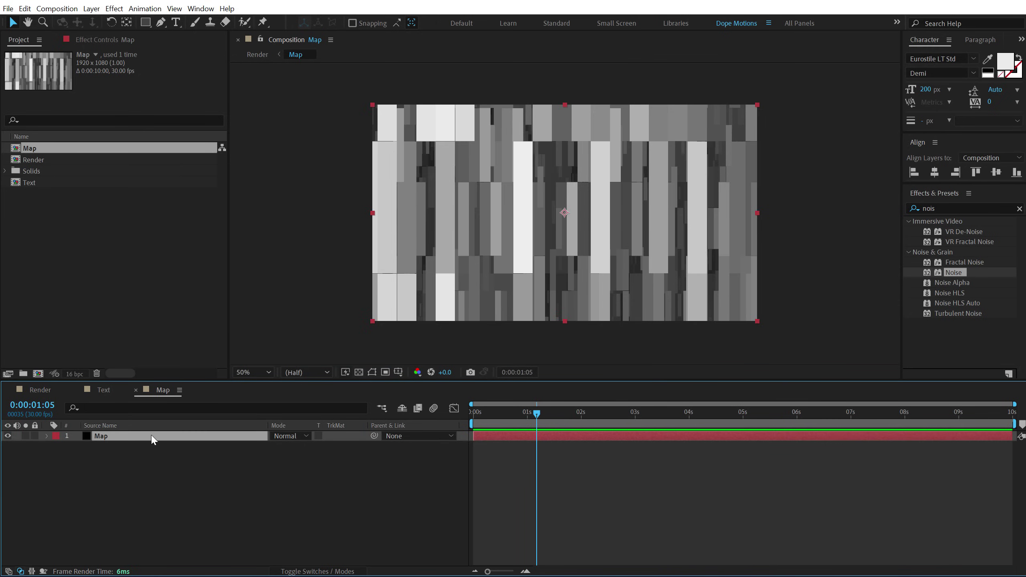
{"action": "left_click", "coordinate": [71, 39]}
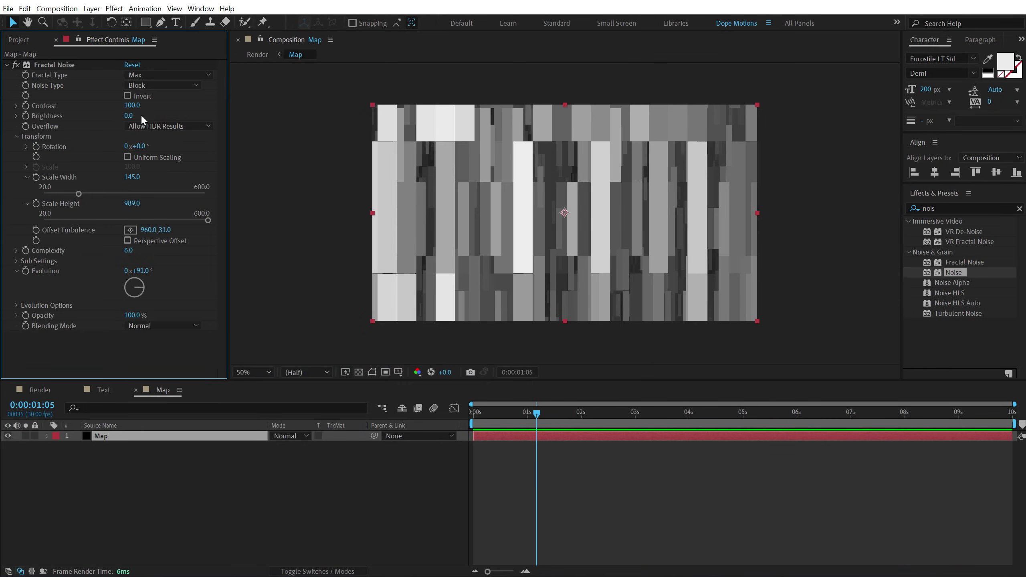
{"action": "left_click_drag", "start_coordinate": [135, 178], "coordinate": [132, 206]}
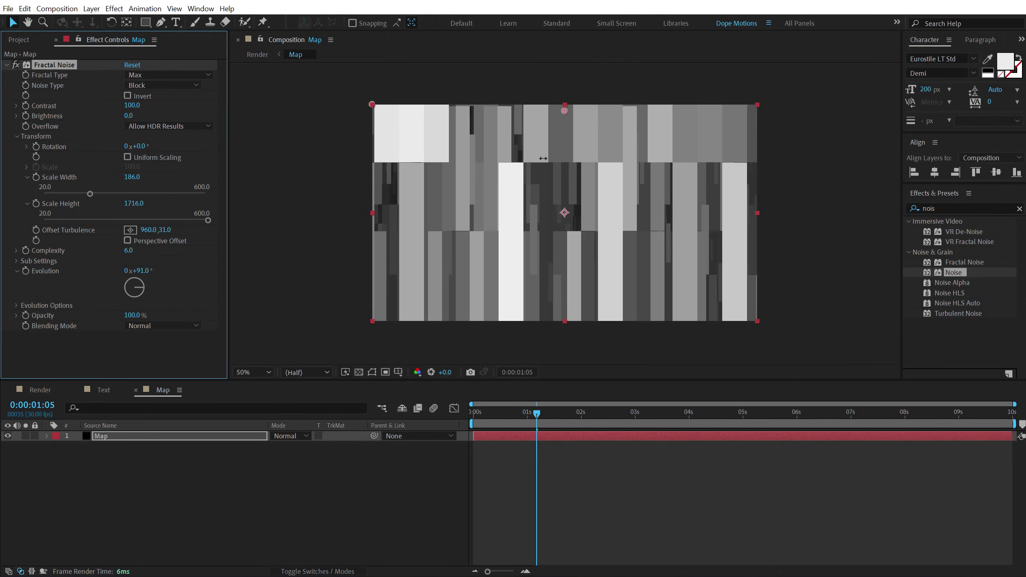
{"action": "left_click", "coordinate": [40, 391]}
{"action": "key", "text": "Home"}
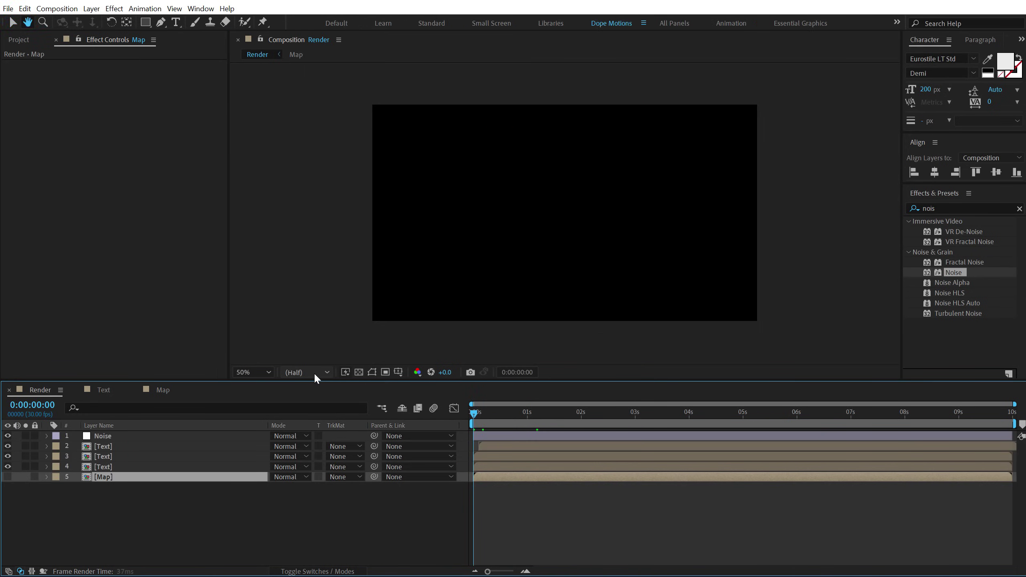
{"action": "key", "text": "space"}
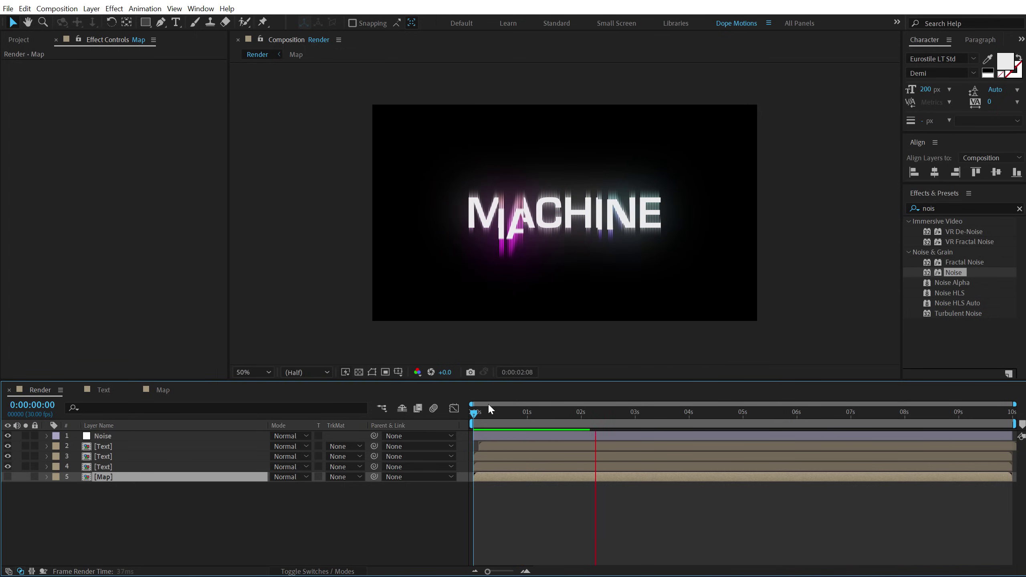
{"action": "mouse_move", "coordinate": [492, 412]}
{"action": "left_mouse_down"}
{"action": "mouse_move", "coordinate": [660, 409]}
{"action": "mouse_move", "coordinate": [458, 421]}
{"action": "mouse_move", "coordinate": [565, 409]}
{"action": "mouse_move", "coordinate": [511, 414]}
{"action": "left_mouse_up"}
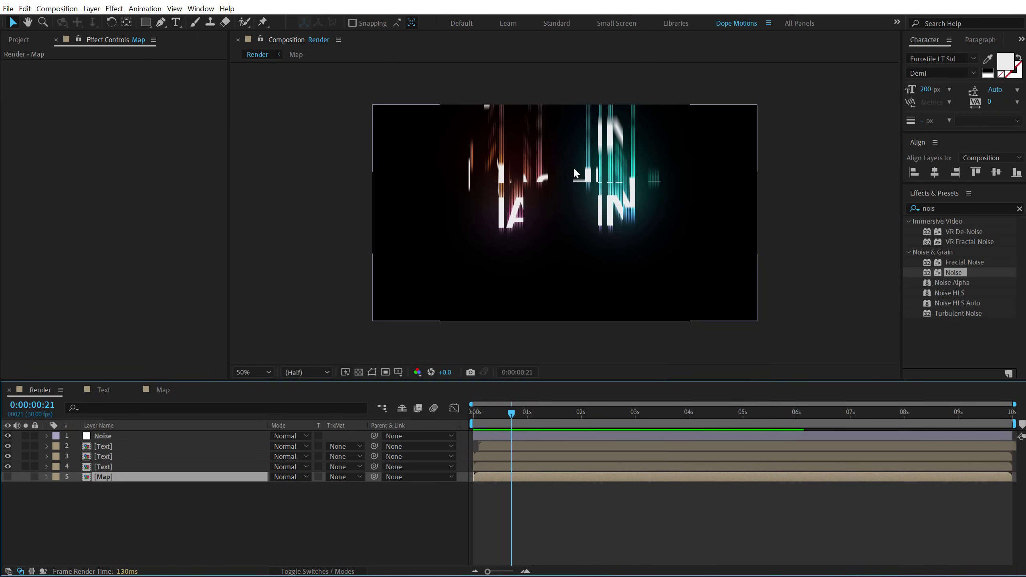
{"action": "left_click", "coordinate": [163, 389]}
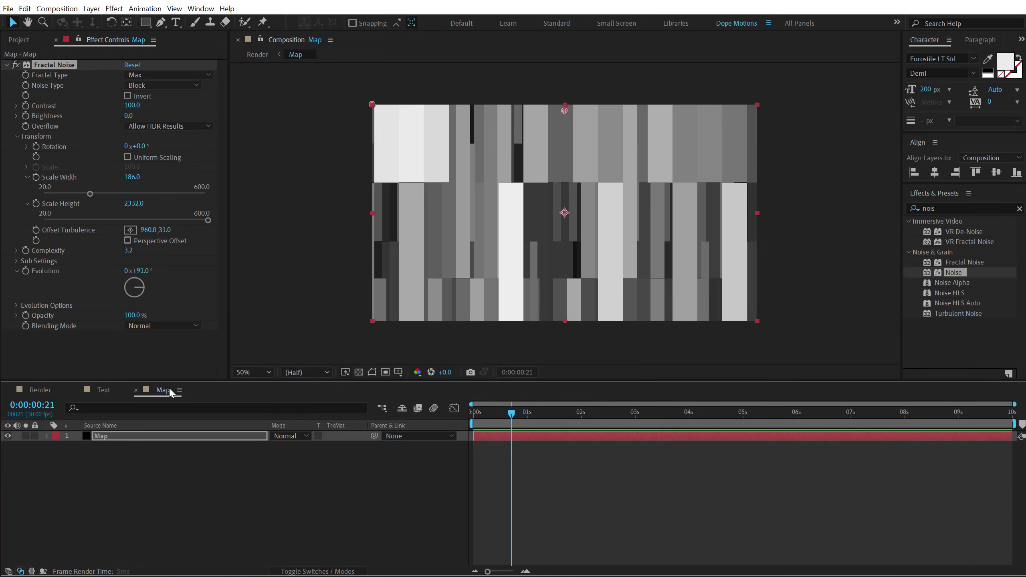
{"action": "left_click_drag", "start_coordinate": [146, 272], "coordinate": [57, 280]}
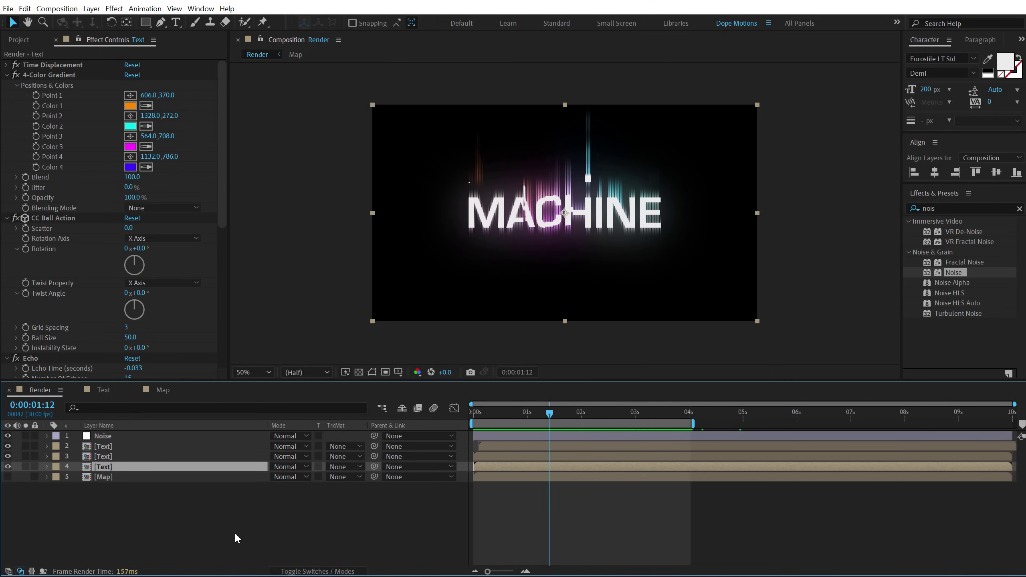
Step: Create a BG solid layer and move it to the bottom of the Render stack
{"action": "left_click", "coordinate": [220, 520]}
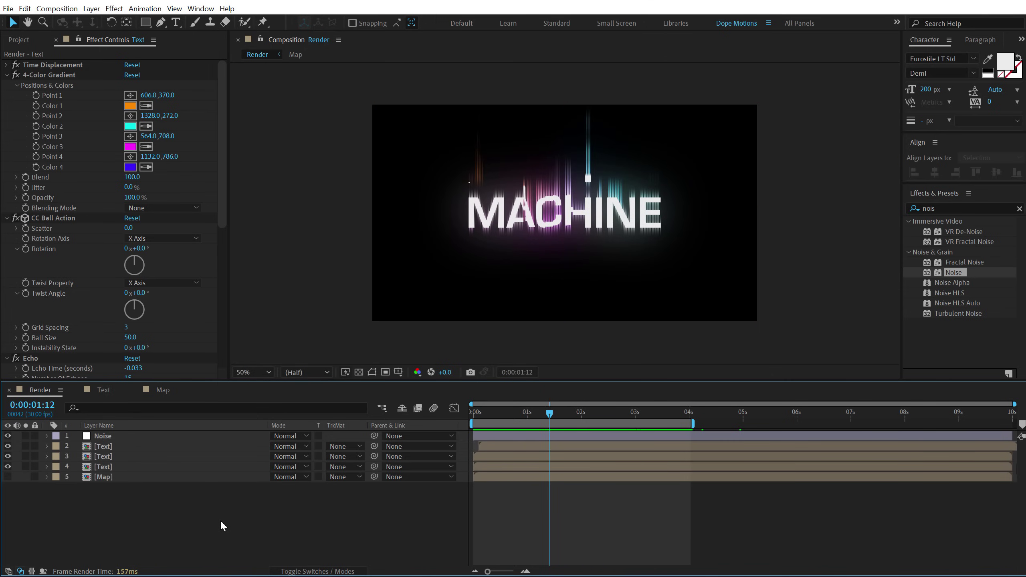
{"action": "key", "text": "ctrl+y"}
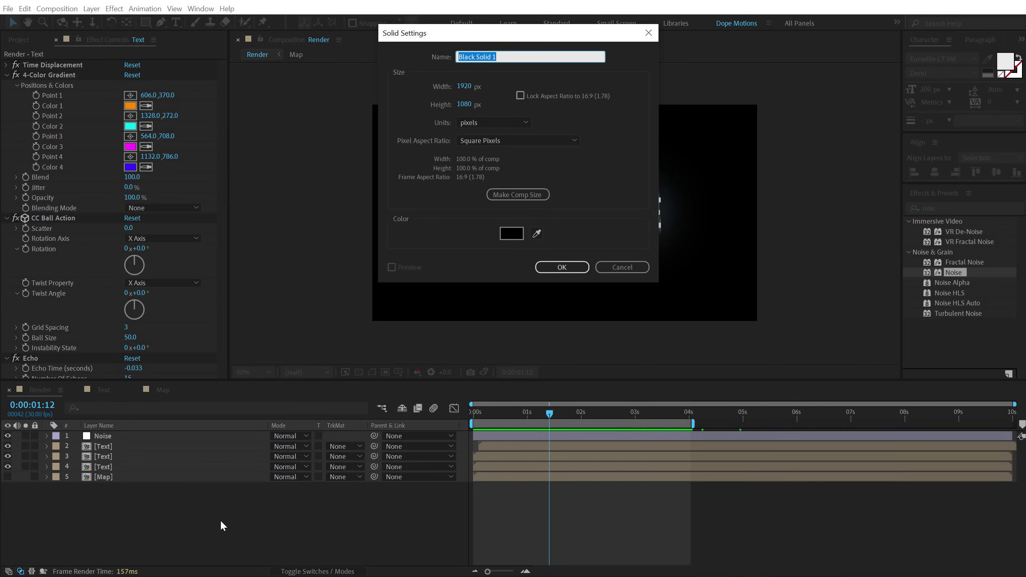
{"action": "type", "text": "BG"}
{"action": "key", "text": "Return"}
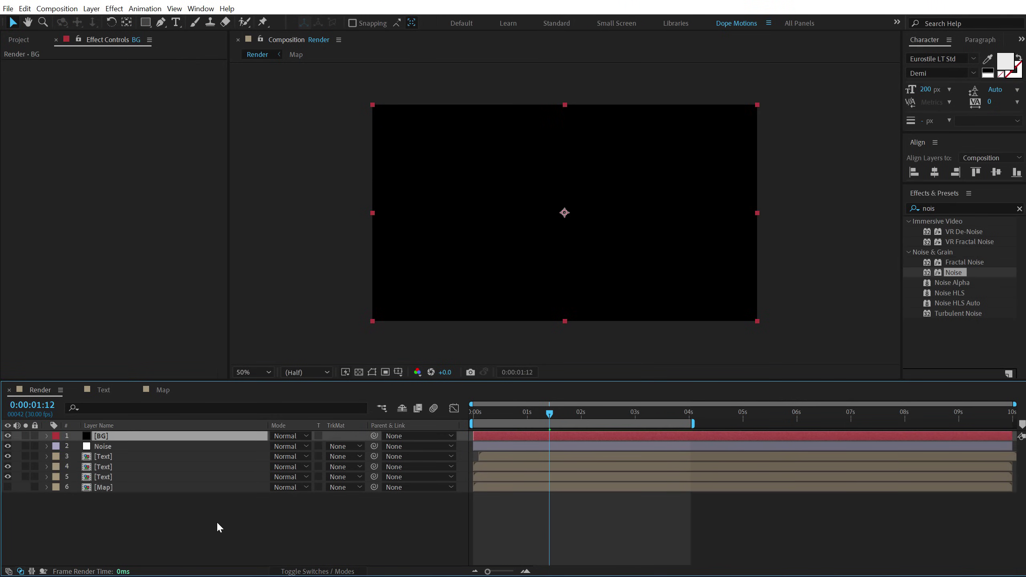
{"action": "left_click_drag", "start_coordinate": [117, 437], "coordinate": [115, 506]}
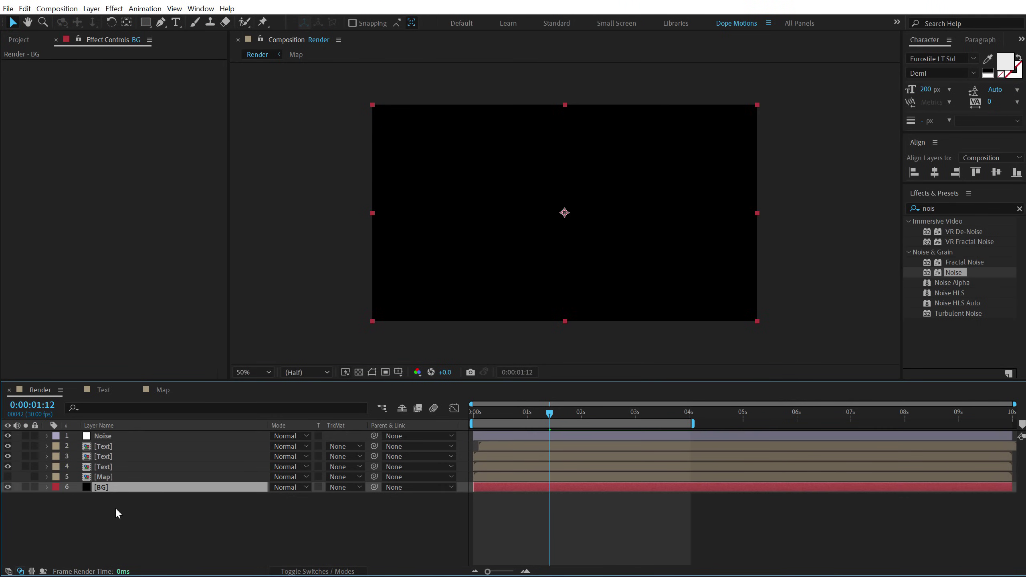
Step: Apply Gradient Ramp to the BG layer and swap its start and end colours
{"action": "double_click", "coordinate": [940, 209]}
{"action": "type", "text": "ramp"}
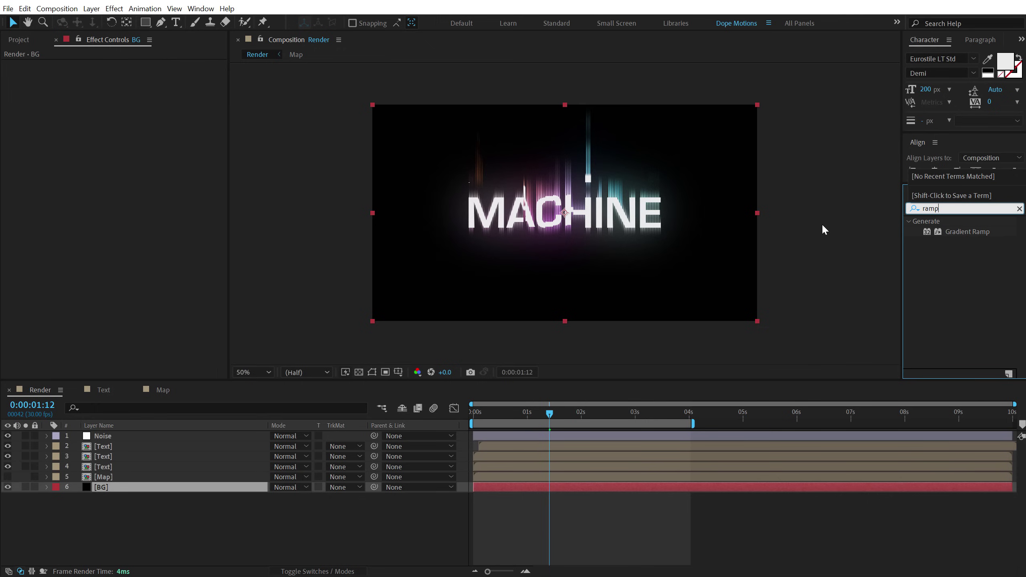
{"action": "double_click", "coordinate": [950, 231]}
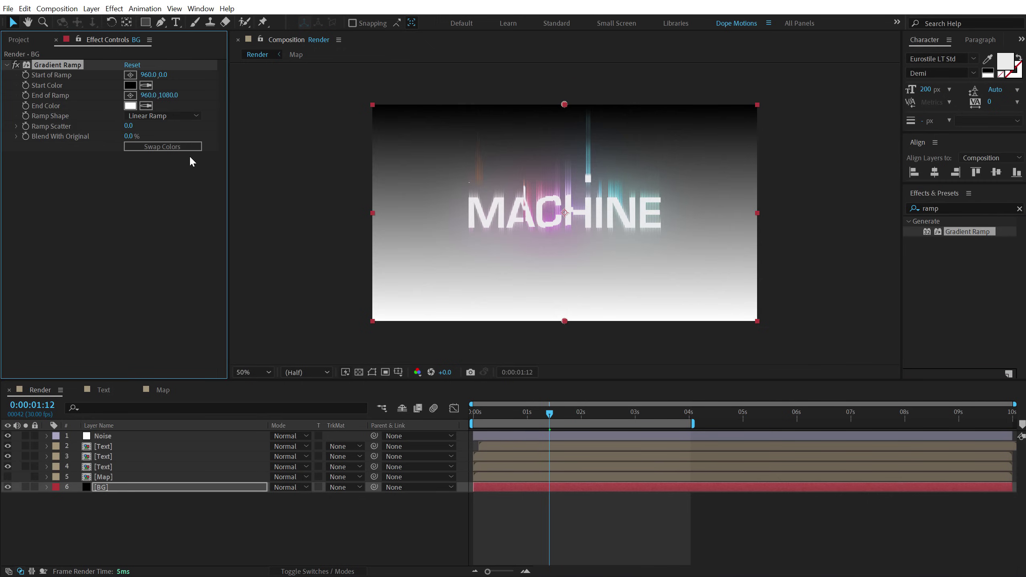
{"action": "left_click", "coordinate": [137, 146]}
Step: Set the ramp's start colour to dark purple and end colour to near-black purple 050308
{"action": "left_click", "coordinate": [130, 87]}
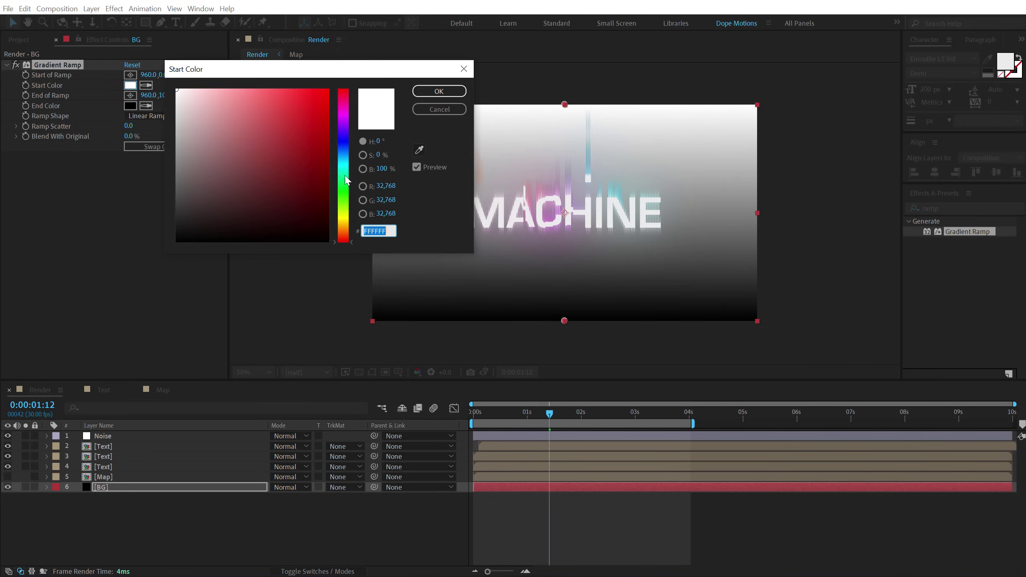
{"action": "left_click", "coordinate": [341, 122]}
{"action": "left_click_drag", "start_coordinate": [278, 216], "coordinate": [268, 219]}
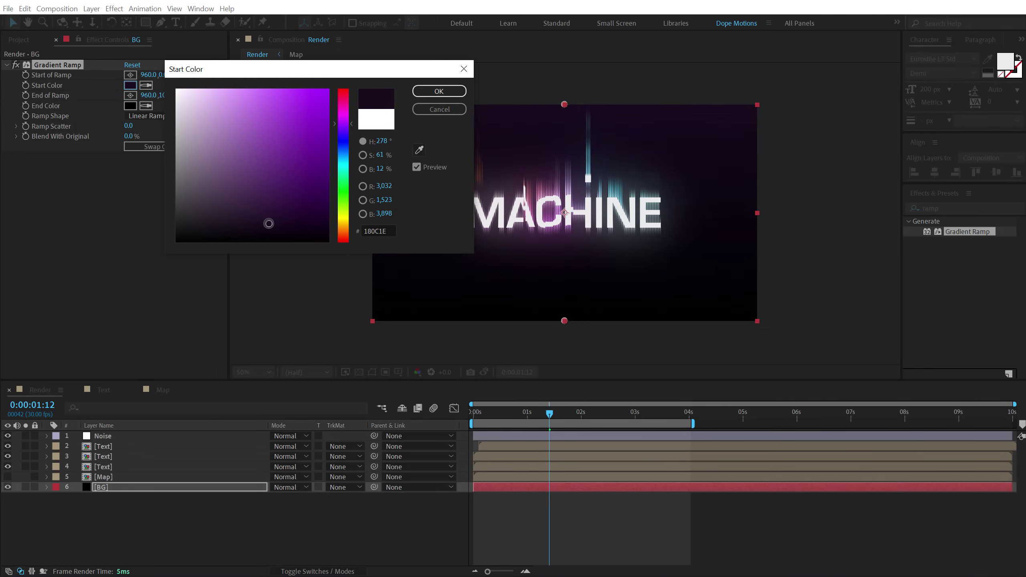
{"action": "left_click", "coordinate": [436, 91]}
{"action": "left_click", "coordinate": [130, 105]}
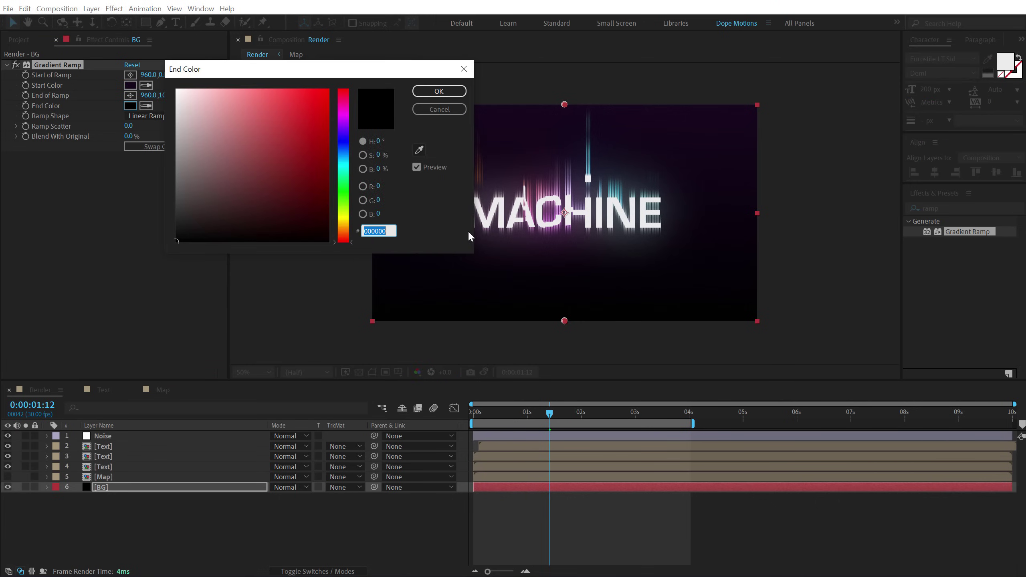
{"action": "left_click", "coordinate": [347, 129]}
{"action": "left_click_drag", "start_coordinate": [275, 216], "coordinate": [276, 236]}
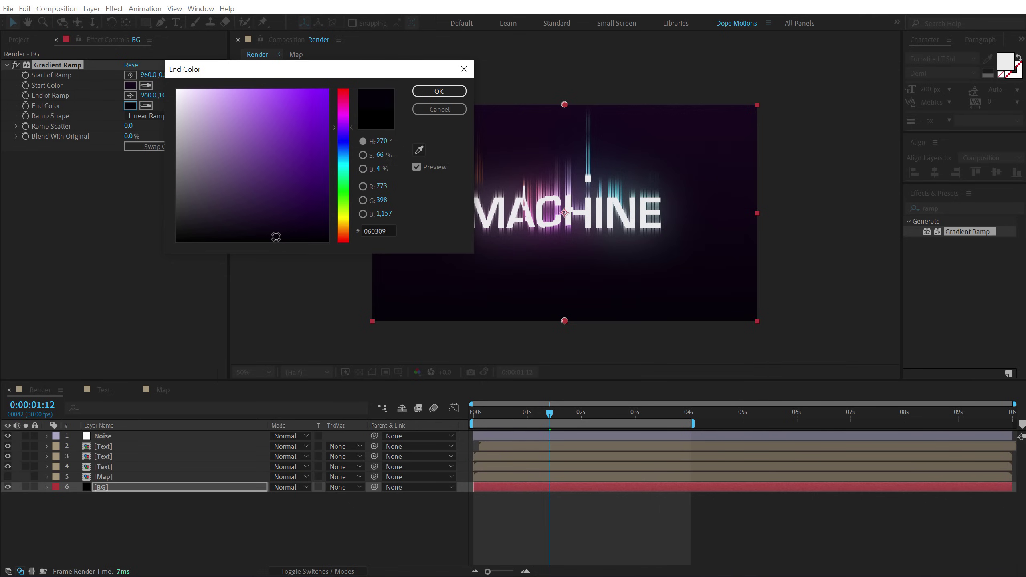
{"action": "left_click", "coordinate": [439, 91]}
{"action": "mouse_move", "coordinate": [551, 413]}
{"action": "left_mouse_down"}
{"action": "mouse_move", "coordinate": [596, 411]}
{"action": "mouse_move", "coordinate": [502, 432]}
{"action": "mouse_move", "coordinate": [561, 424]}
{"action": "mouse_move", "coordinate": [512, 426]}
{"action": "mouse_move", "coordinate": [551, 421]}
{"action": "mouse_move", "coordinate": [519, 418]}
{"action": "mouse_move", "coordinate": [532, 417]}
{"action": "left_mouse_up"}
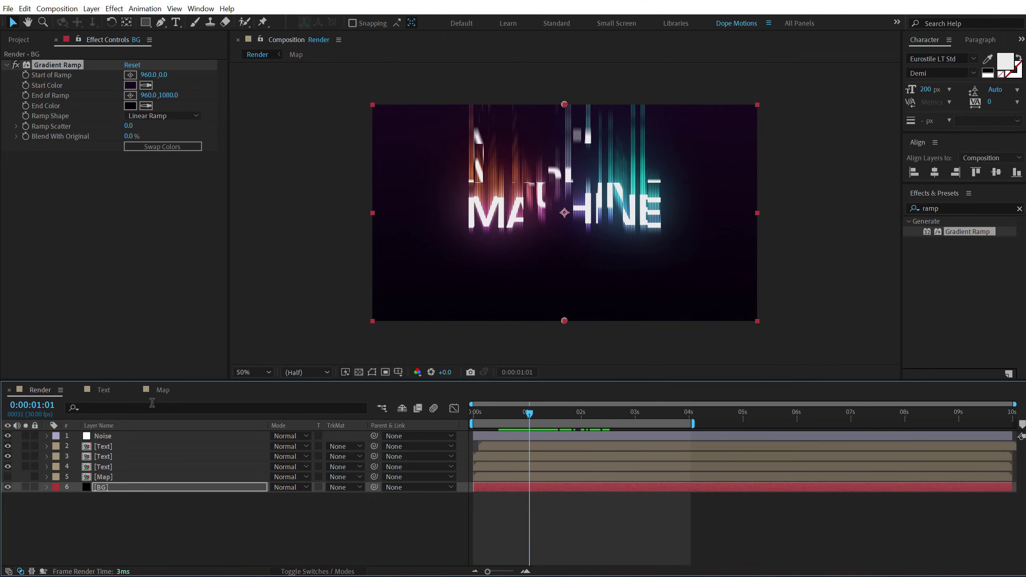
Step: On text layer 3, collapse all effects and expand only the Glow settings
{"action": "left_click", "coordinate": [104, 455]}
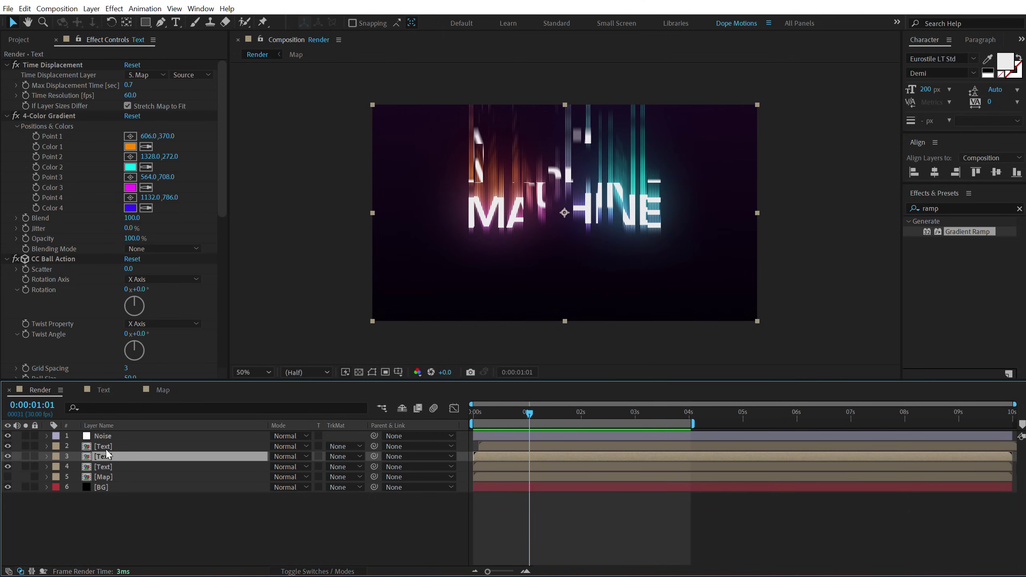
{"action": "left_click", "coordinate": [45, 113]}
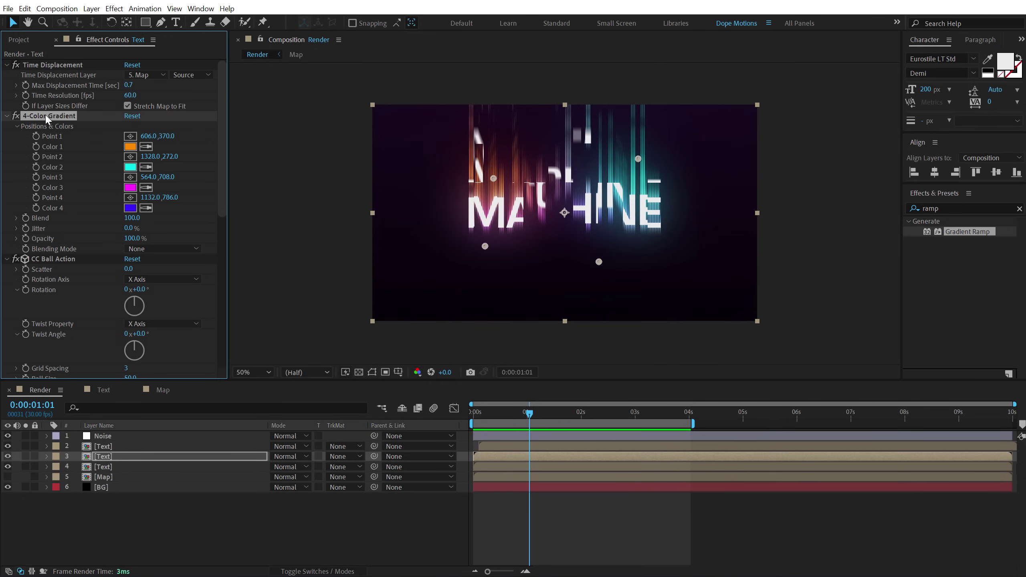
{"action": "key", "text": "ctrl+a"}
{"action": "left_click", "coordinate": [6, 116], "text": "ctrl"}
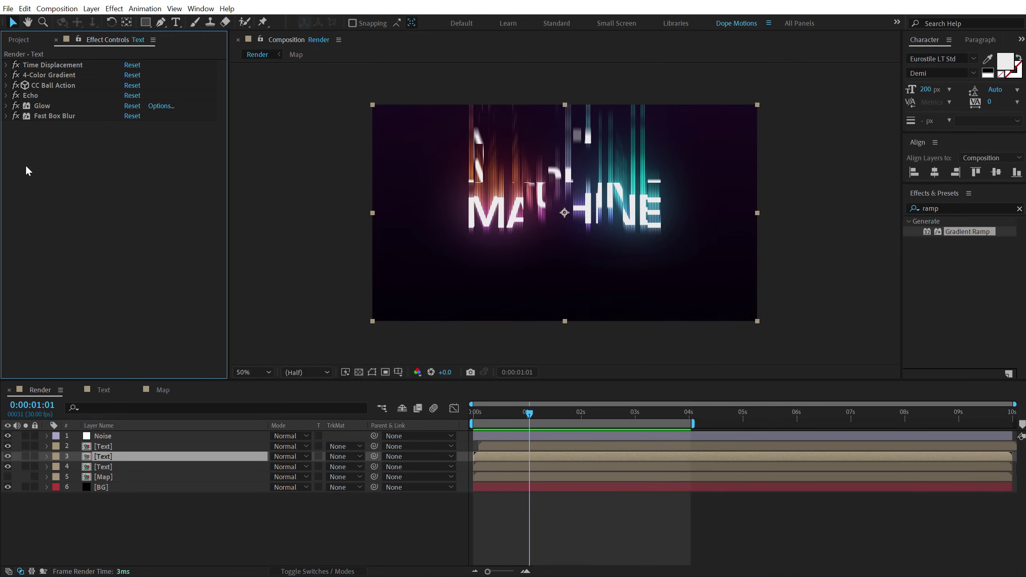
{"action": "left_click", "coordinate": [6, 106]}
{"action": "left_click", "coordinate": [110, 467]}
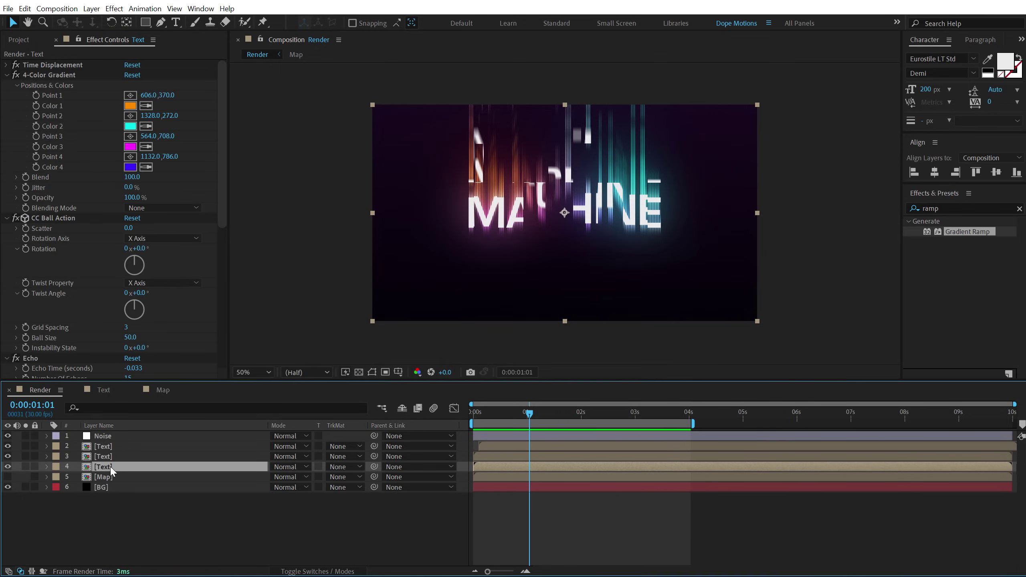
{"action": "left_click", "coordinate": [106, 456]}
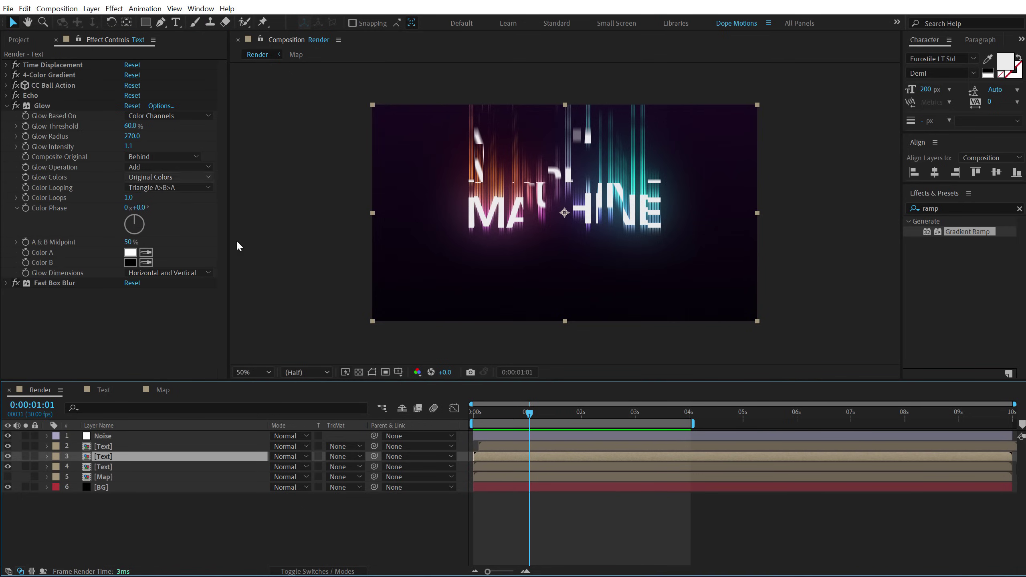
{"action": "left_click", "coordinate": [24, 145]}
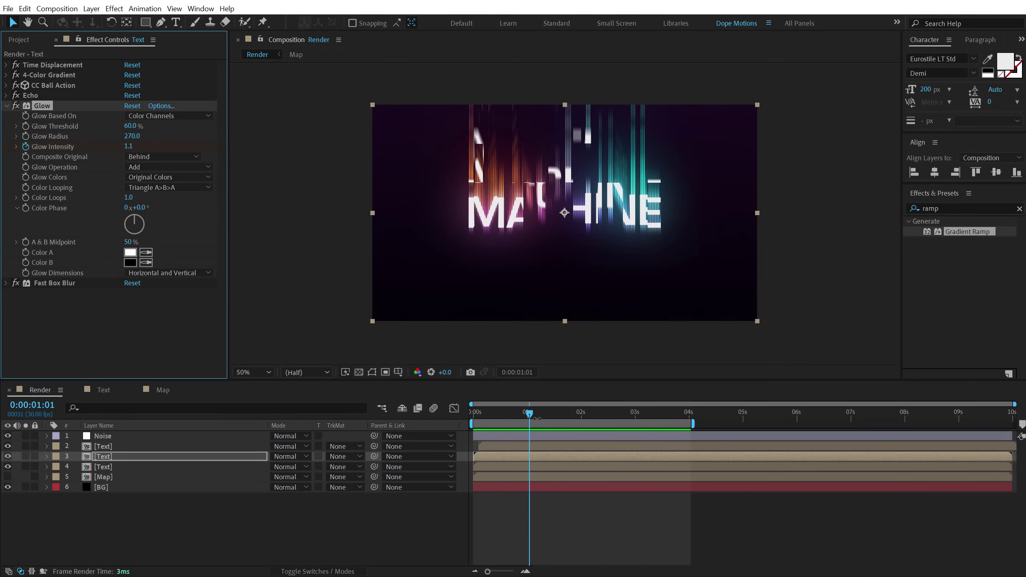
Step: Keyframe Glow Intensity to dip from 1.1 to 0.0 and return to 1.0 during the reveal
{"action": "left_click_drag", "start_coordinate": [532, 417], "coordinate": [576, 415]}
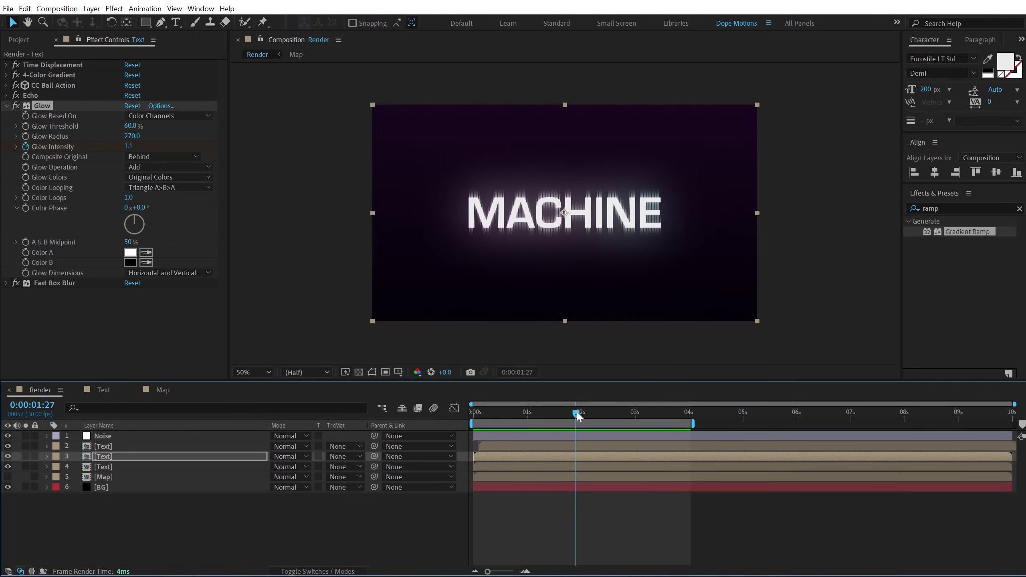
{"action": "left_click_drag", "start_coordinate": [129, 146], "coordinate": [40, 147]}
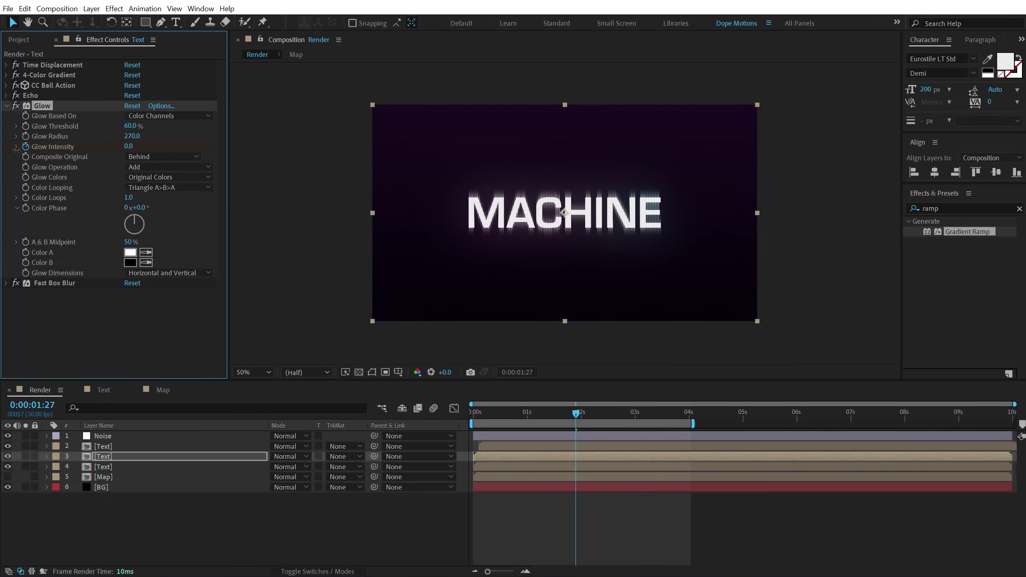
{"action": "key", "text": "u"}
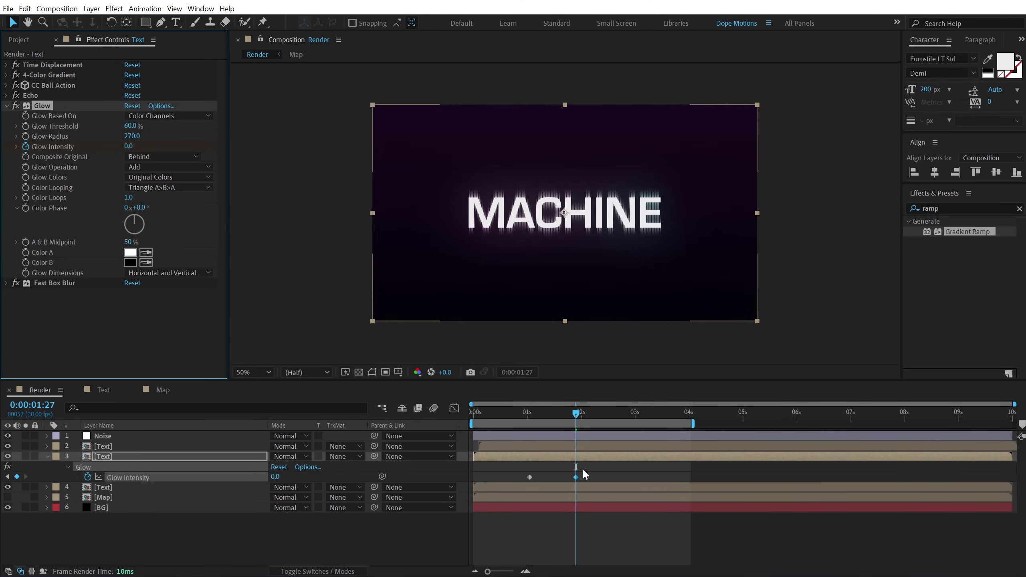
{"action": "left_click_drag", "start_coordinate": [578, 413], "coordinate": [600, 417]}
{"action": "left_click", "coordinate": [16, 476]}
{"action": "key", "text": "space"}
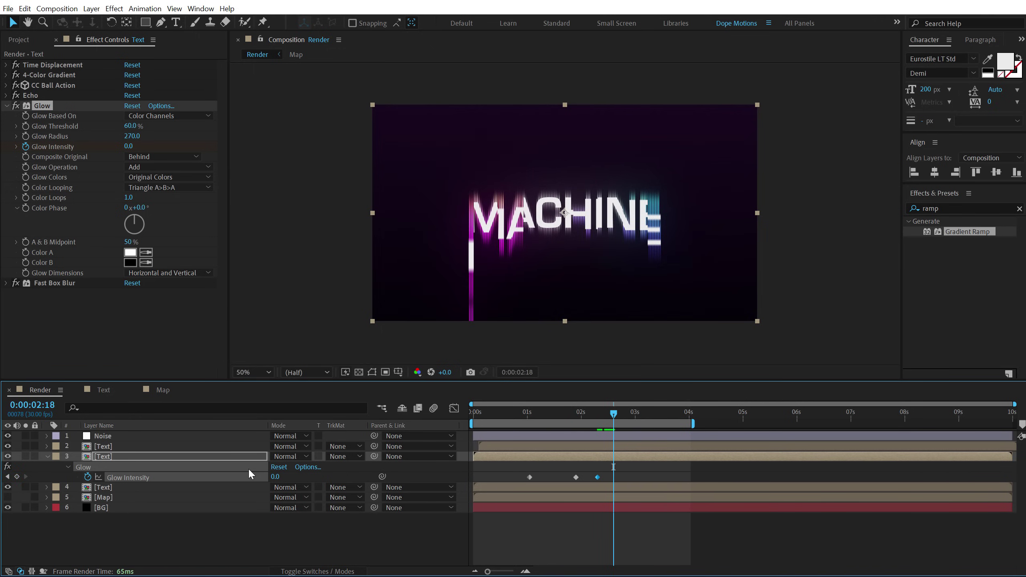
{"action": "left_click", "coordinate": [624, 471]}
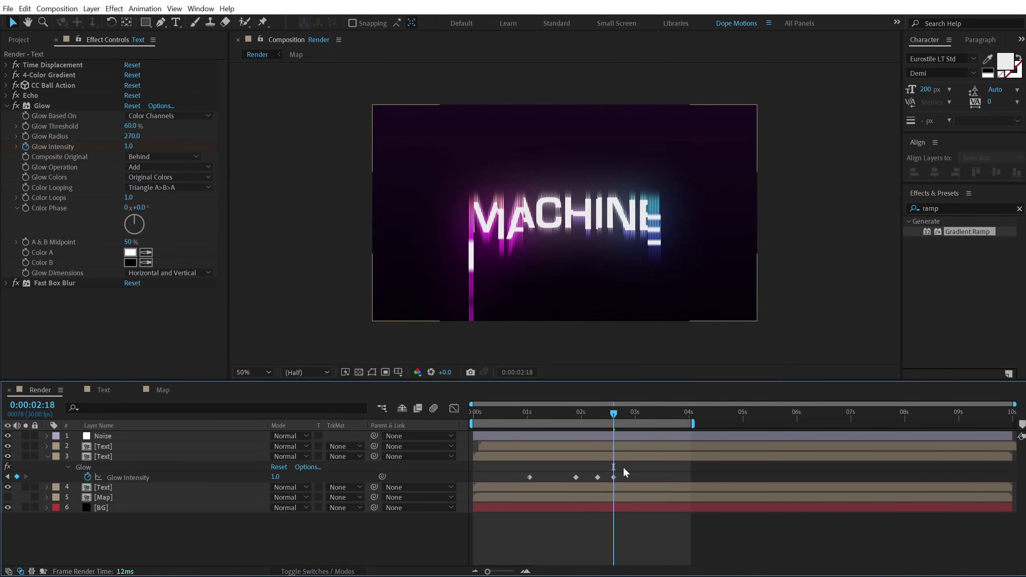
{"action": "left_click_drag", "start_coordinate": [613, 475], "coordinate": [621, 475]}
Step: Preview the glow animation starting from the first Glow keyframe
{"action": "left_click", "coordinate": [529, 412]}
{"action": "key", "text": "space"}
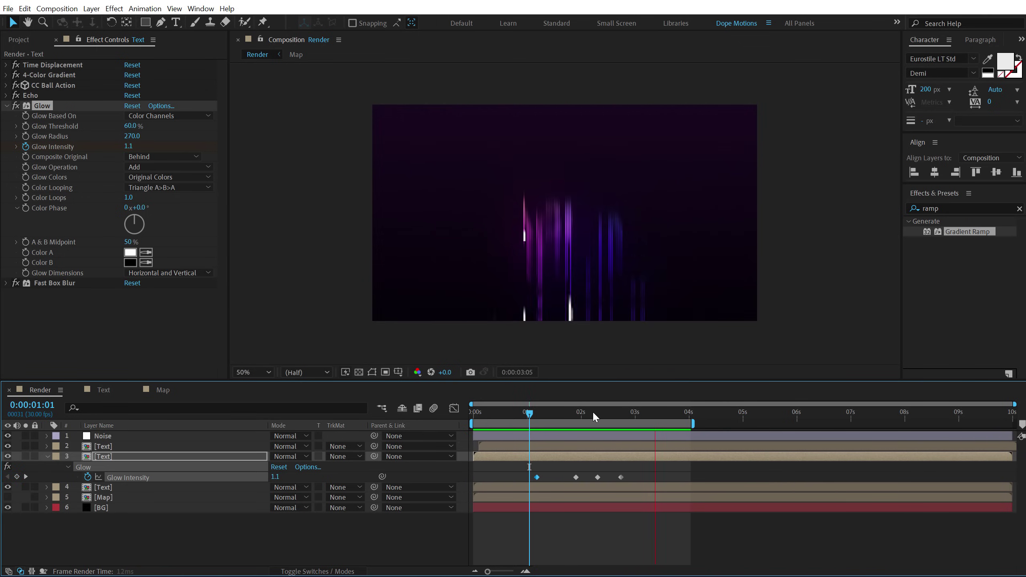
{"action": "left_click_drag", "start_coordinate": [591, 410], "coordinate": [579, 436]}
{"action": "key", "text": "j"}
Step: Paste text layer 3's Glow onto the other Text layer and check the reveal near 3 seconds
{"action": "left_click", "coordinate": [216, 457]}
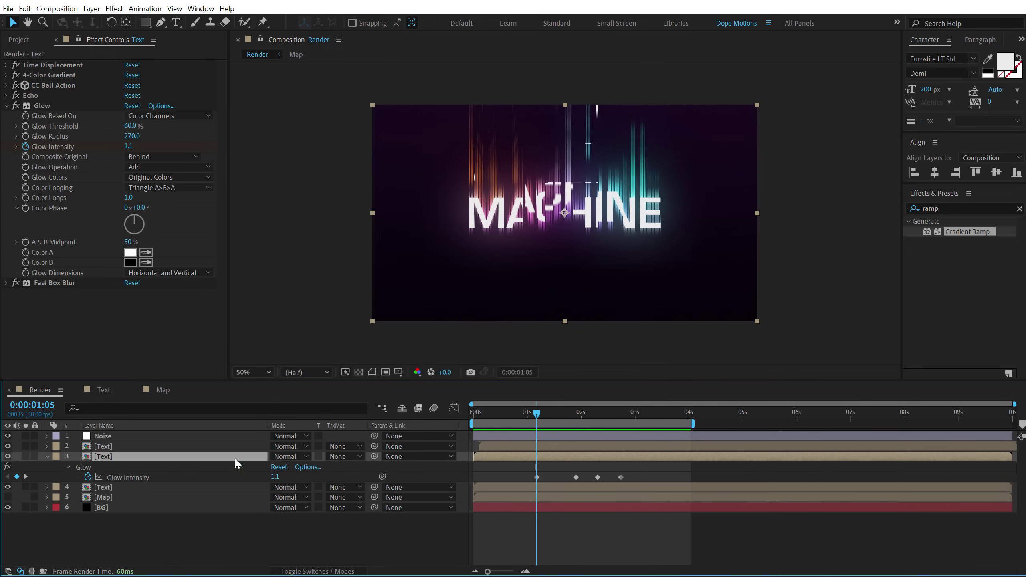
{"action": "left_click", "coordinate": [41, 106]}
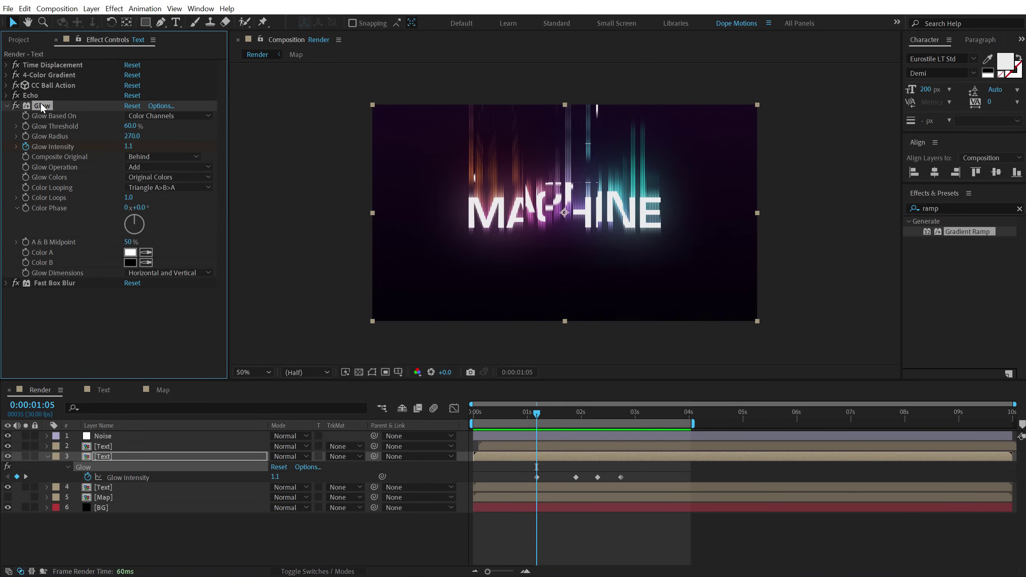
{"action": "left_click", "coordinate": [98, 487]}
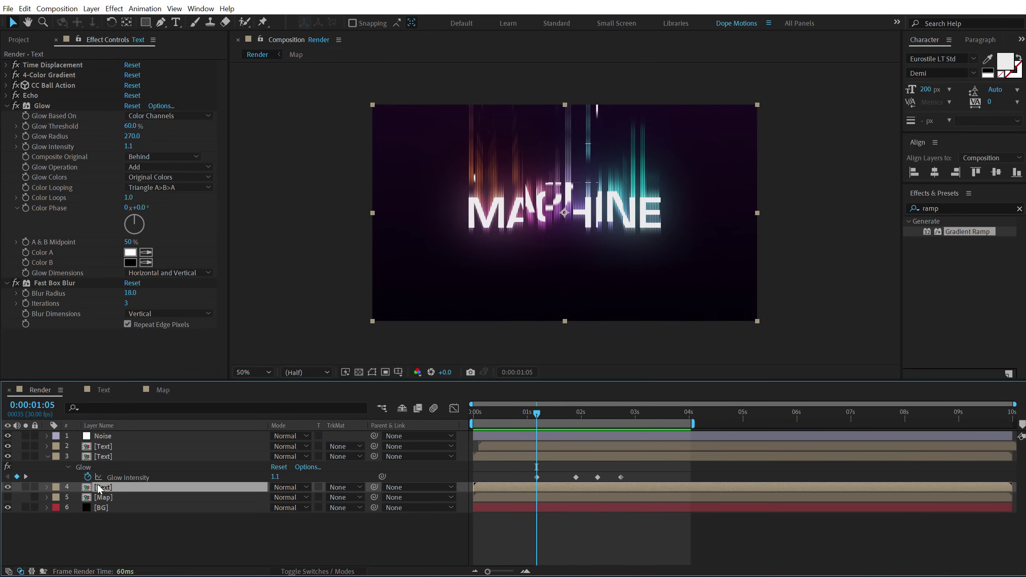
{"action": "key", "text": "ctrl+v"}
{"action": "left_click_drag", "start_coordinate": [541, 420], "coordinate": [431, 432]}
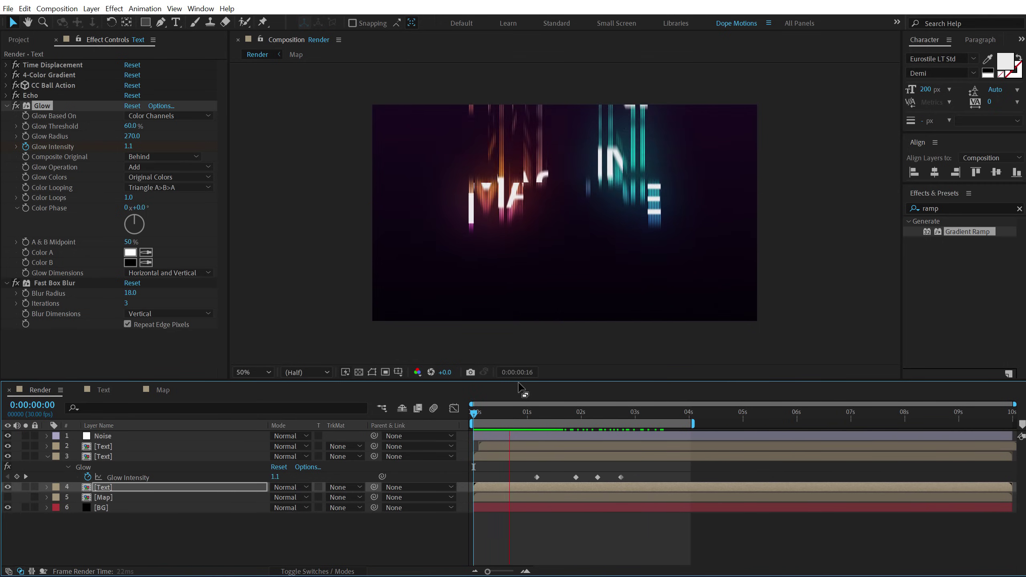